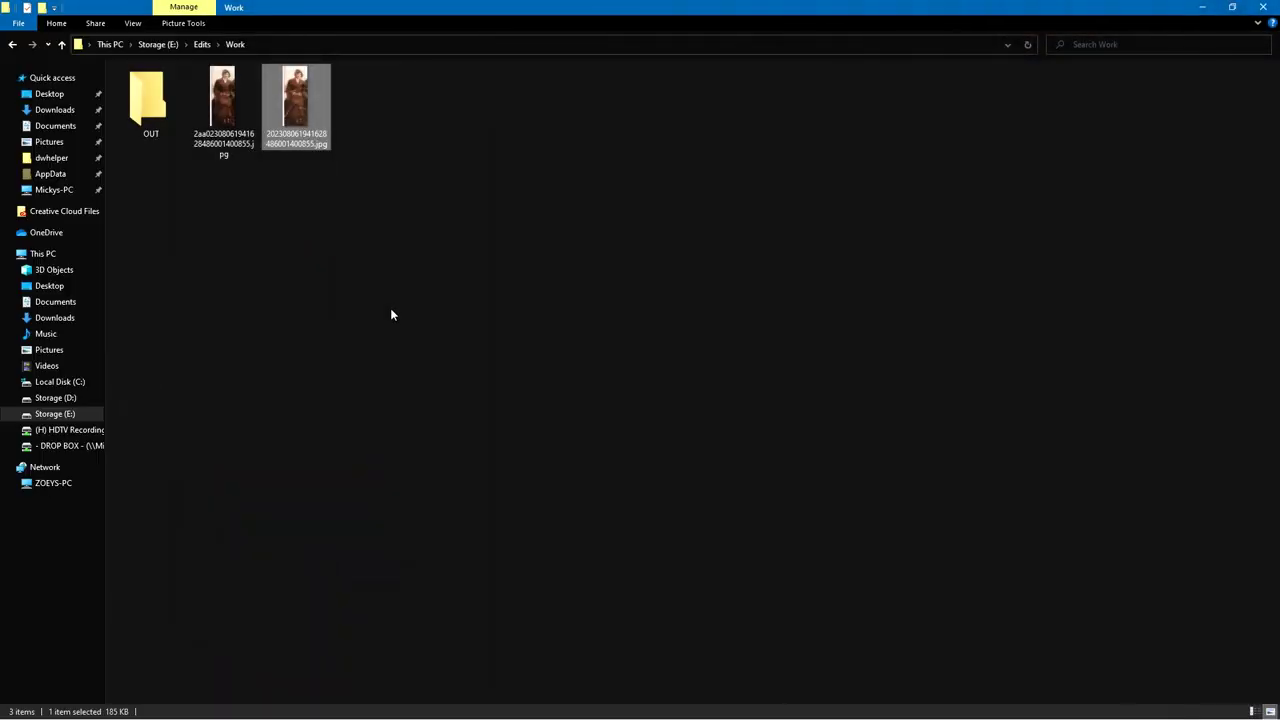
# Inspect the damage in the original photo 202308061941628486001400855.jpg up close, and open the copy 2aa02308061941628486001400855.jpg for comparison.
pyautogui.doubleClick(299, 128)
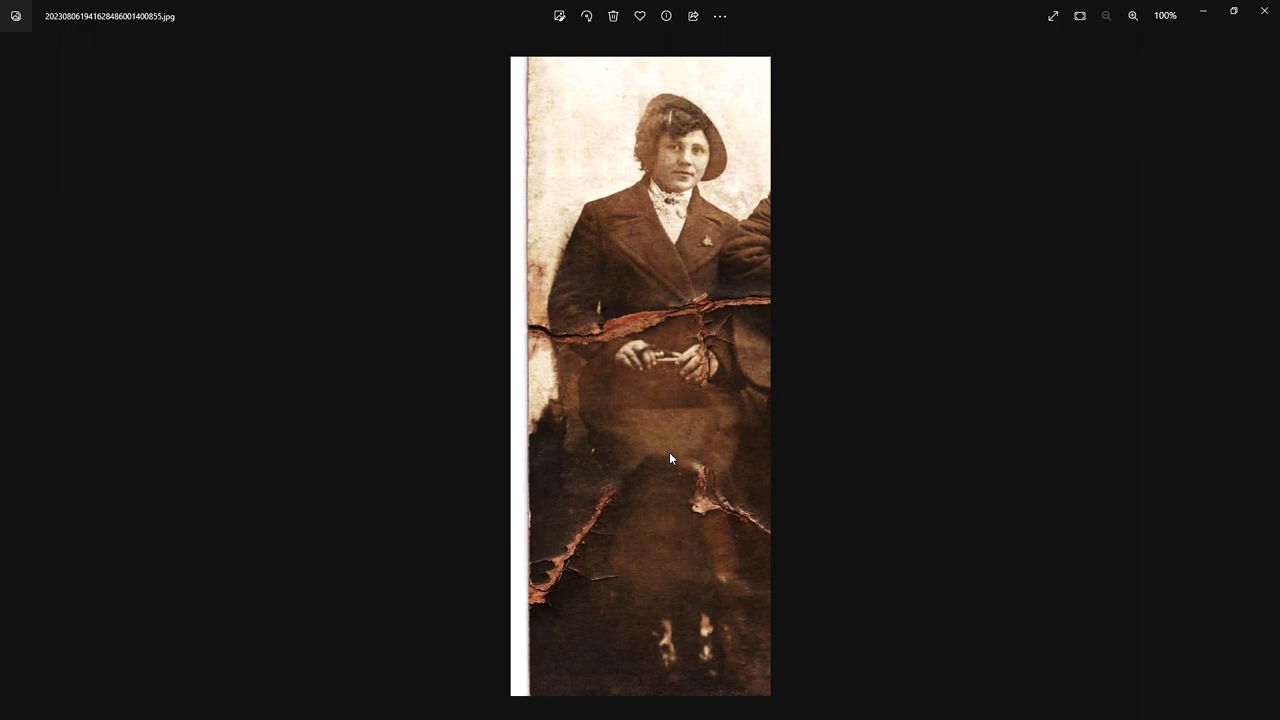
pyautogui.scroll(2, 669, 455)
pyautogui.moveTo(669, 404); pyautogui.dragTo(631, 466)
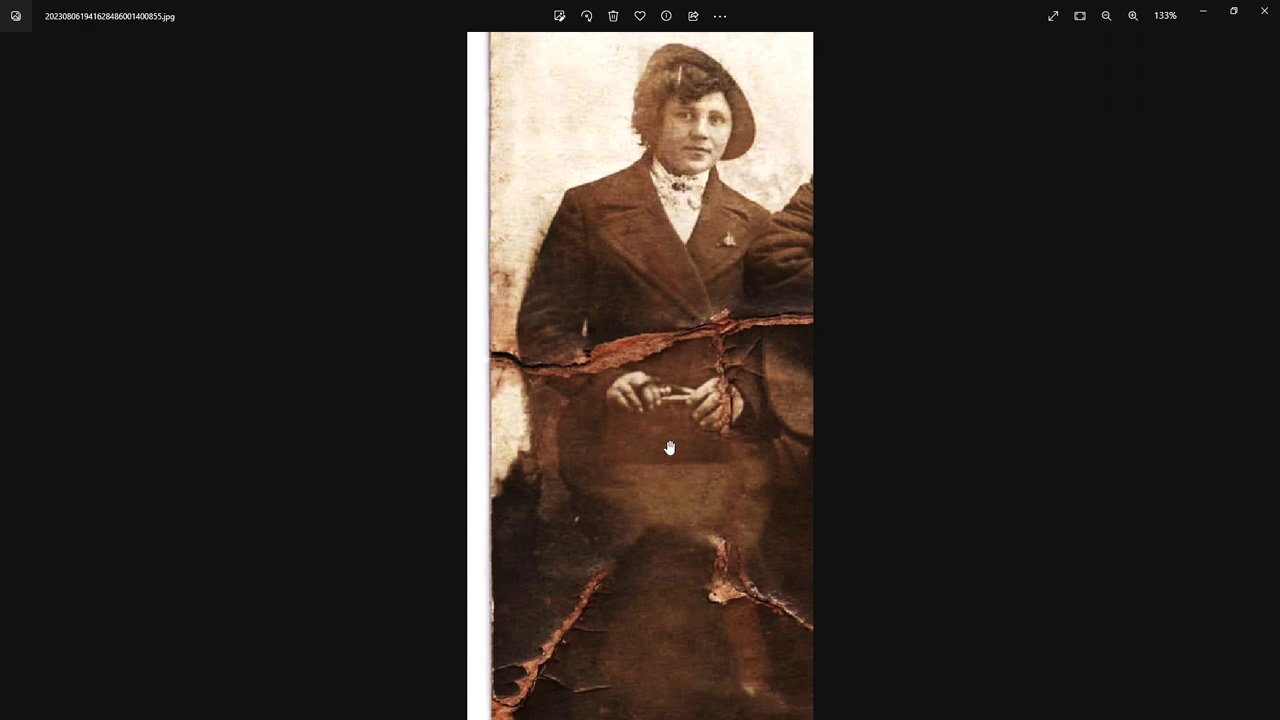
pyautogui.moveTo(666, 491)
pyautogui.mouseDown()
pyautogui.moveTo(663, 457)
pyautogui.moveTo(660, 491)
pyautogui.mouseUp()
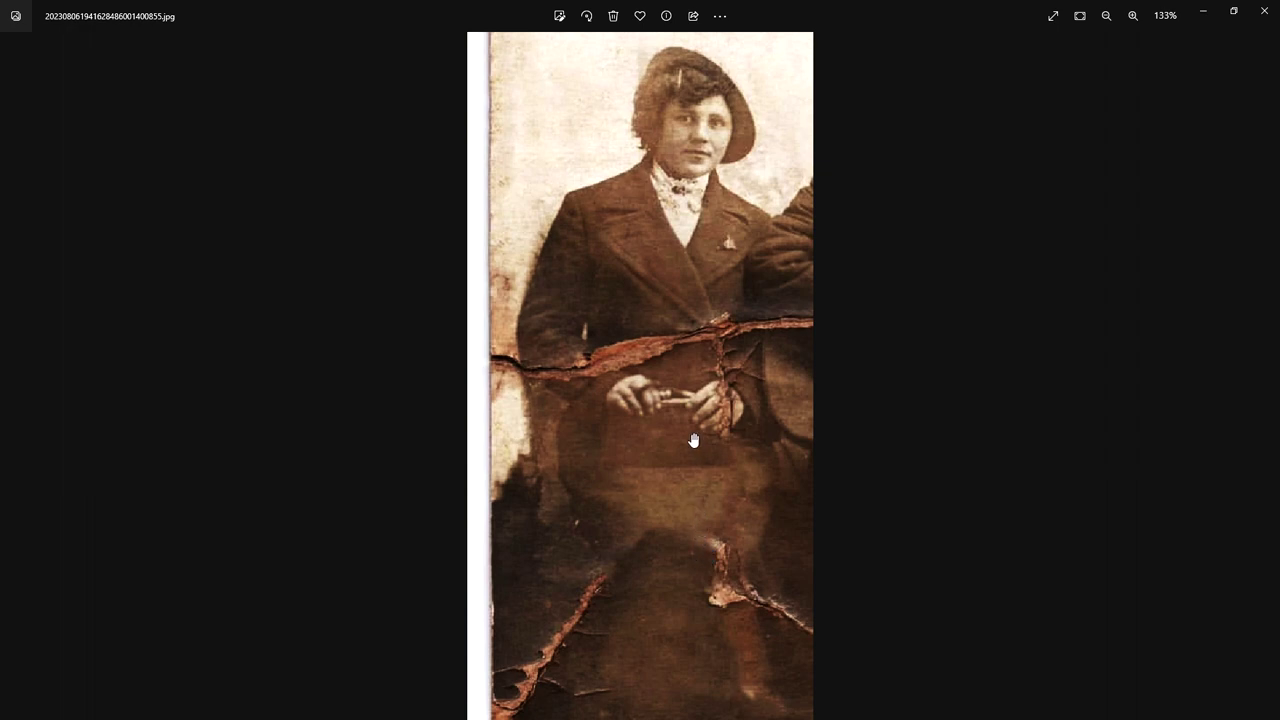
pyautogui.moveTo(688, 468); pyautogui.dragTo(677, 391)
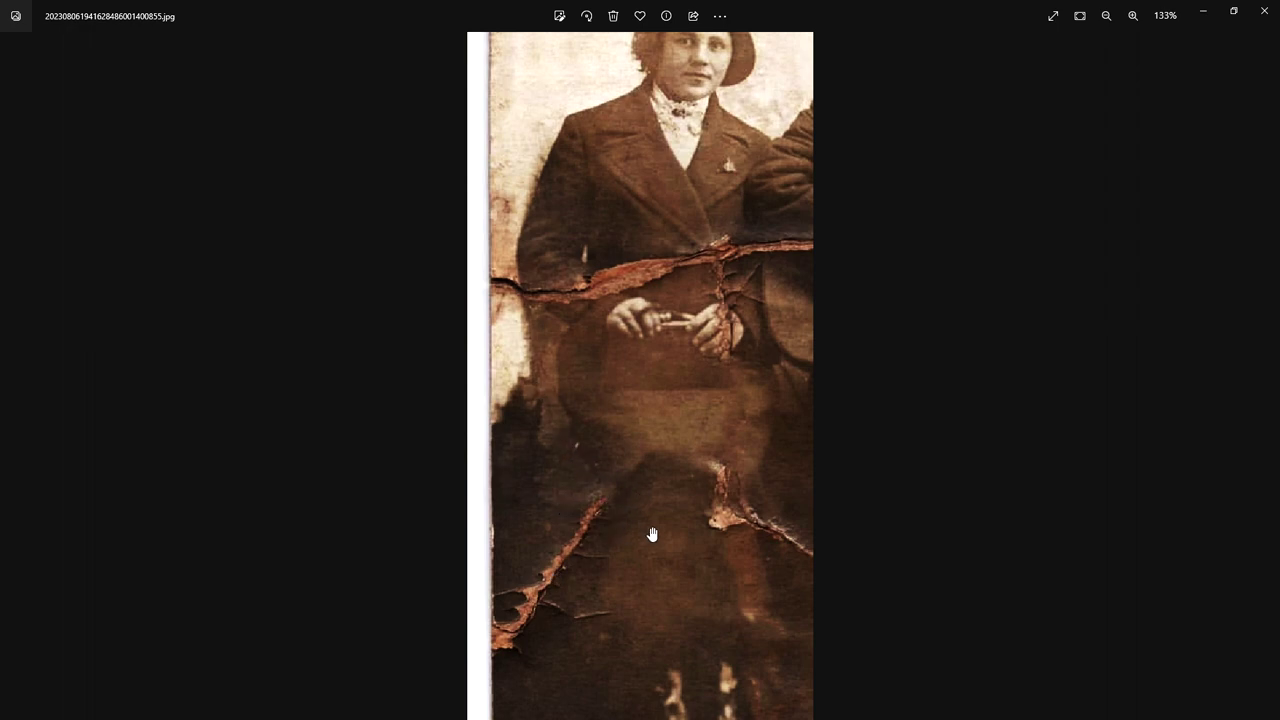
pyautogui.scroll(-1, 634, 508)
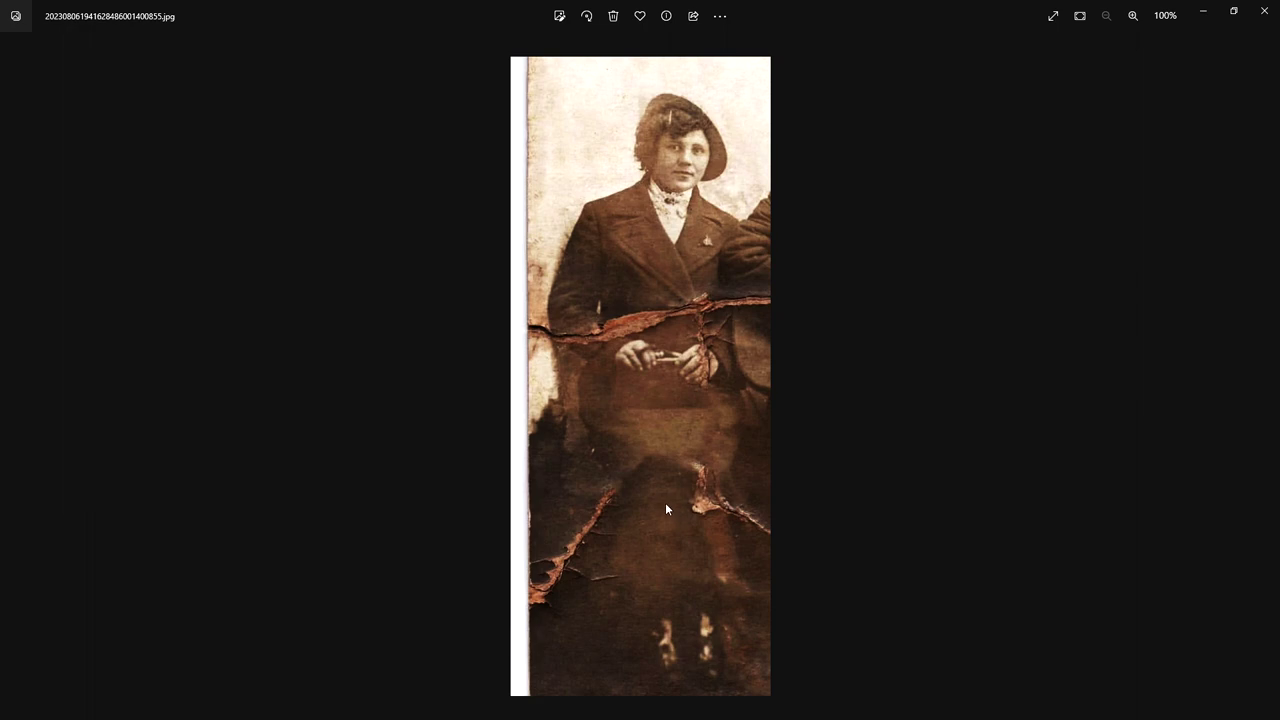
pyautogui.click(1267, 14)
pyautogui.doubleClick(220, 110)
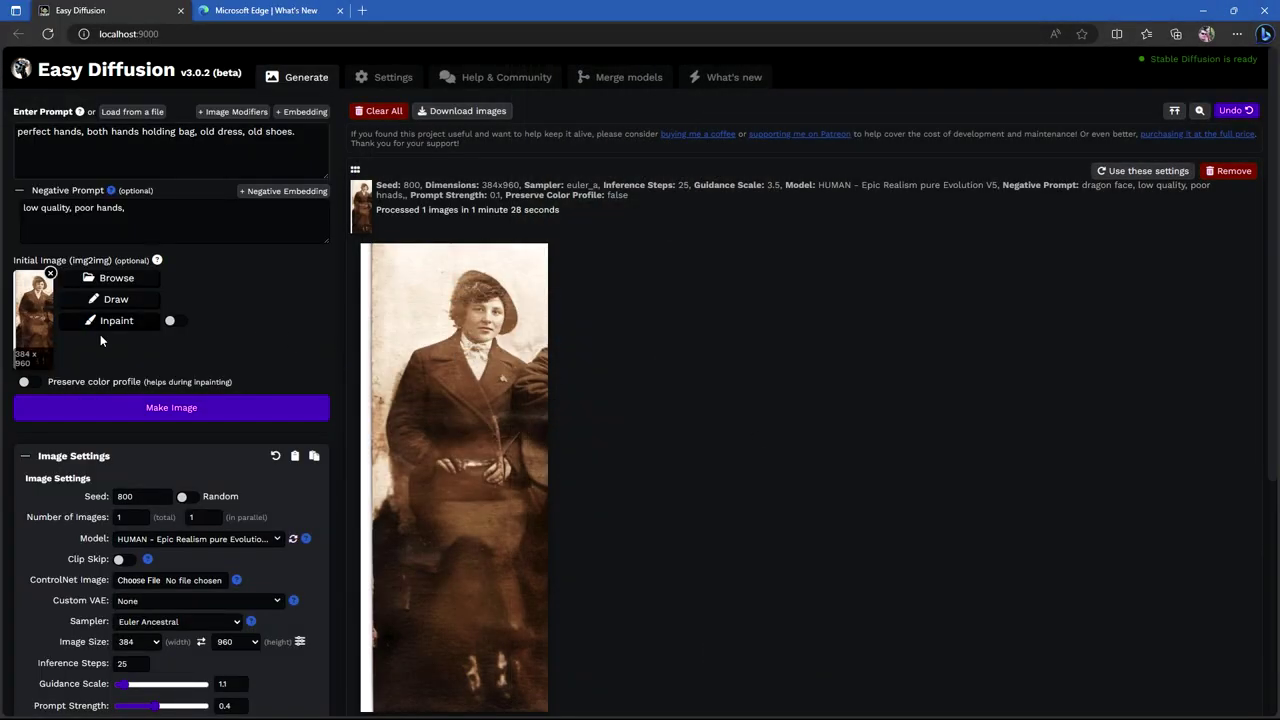
# Replace the initial img2img image with 2aa02308061941628486001400855.jpg from the Work folder.
pyautogui.click(50, 273)
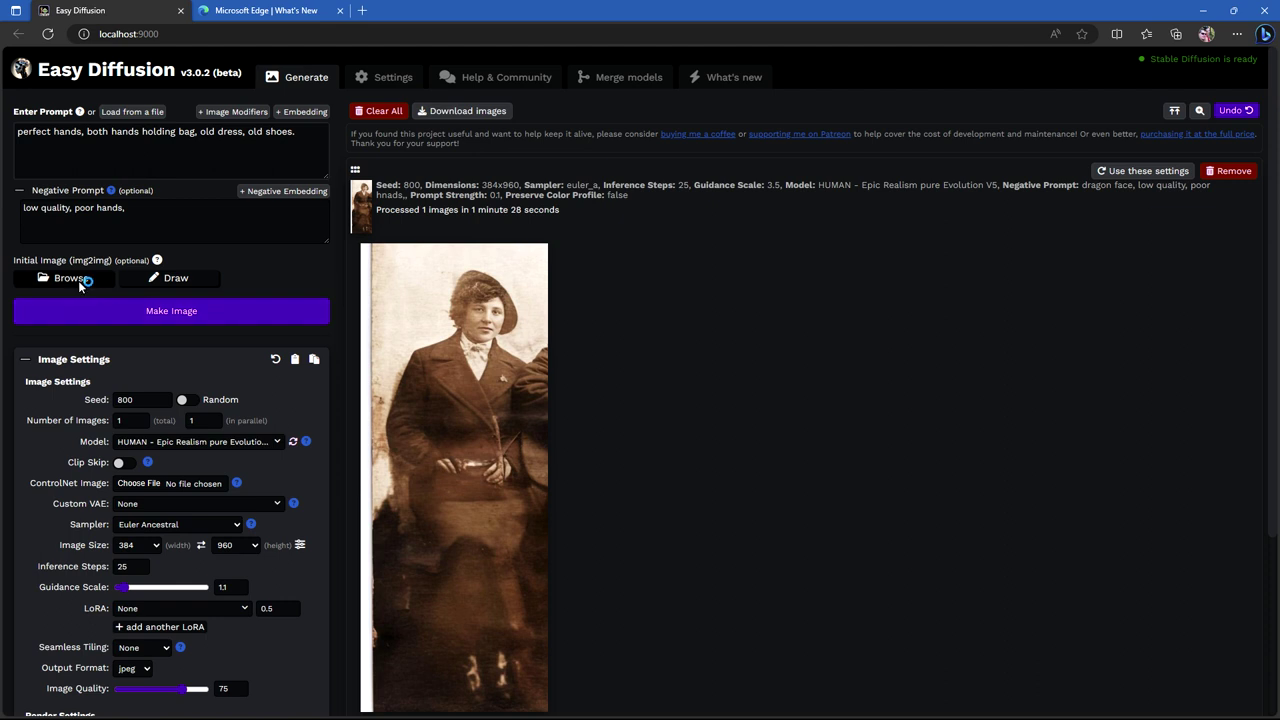
pyautogui.click(79, 285)
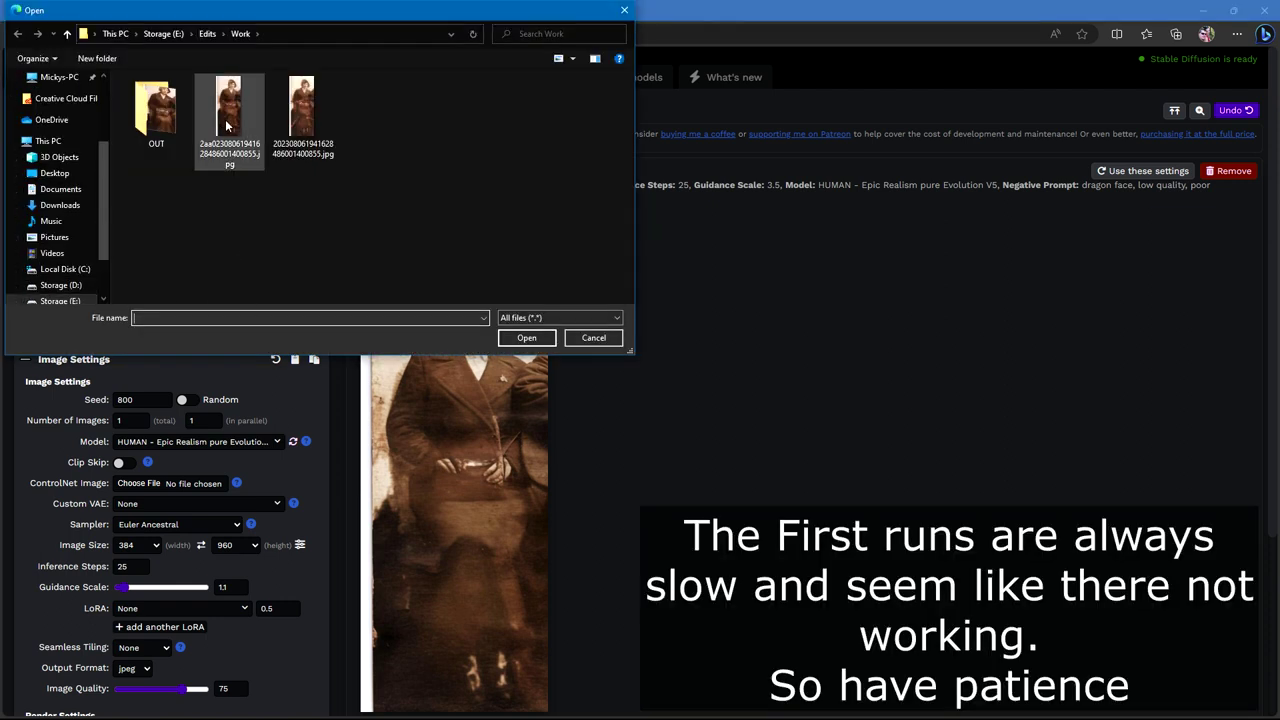
pyautogui.click(228, 125)
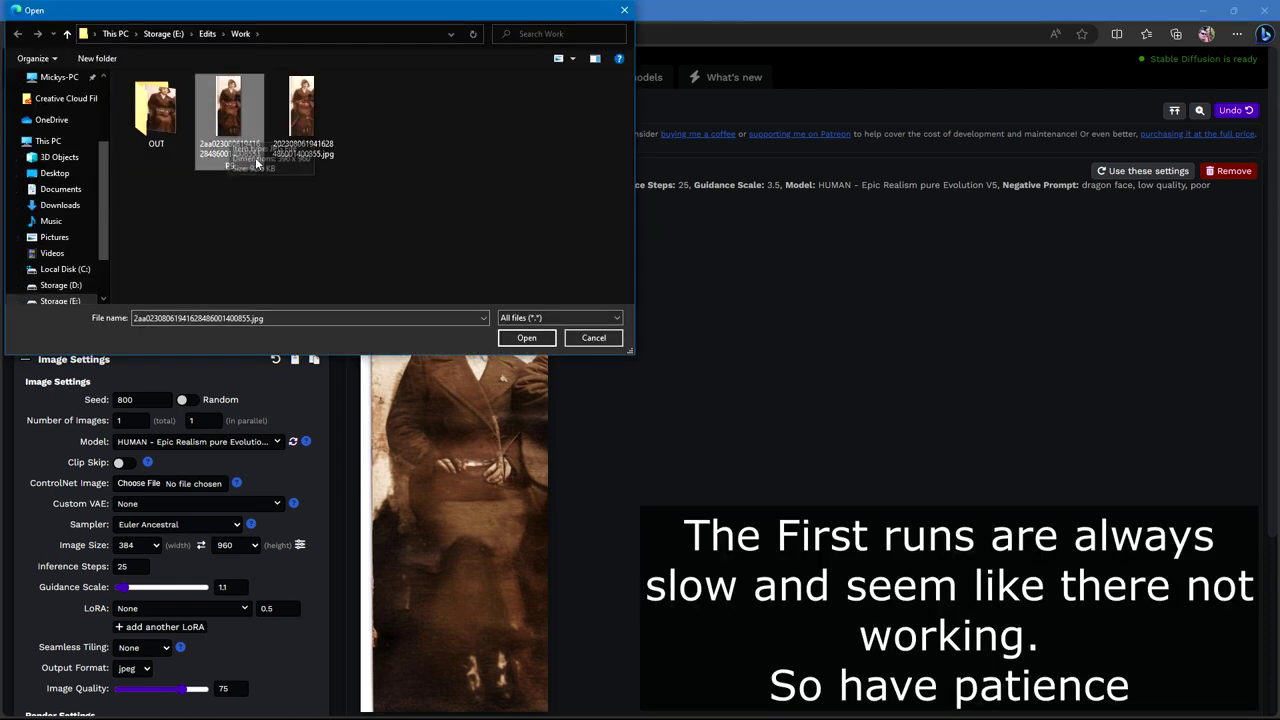
pyautogui.click(526, 337)
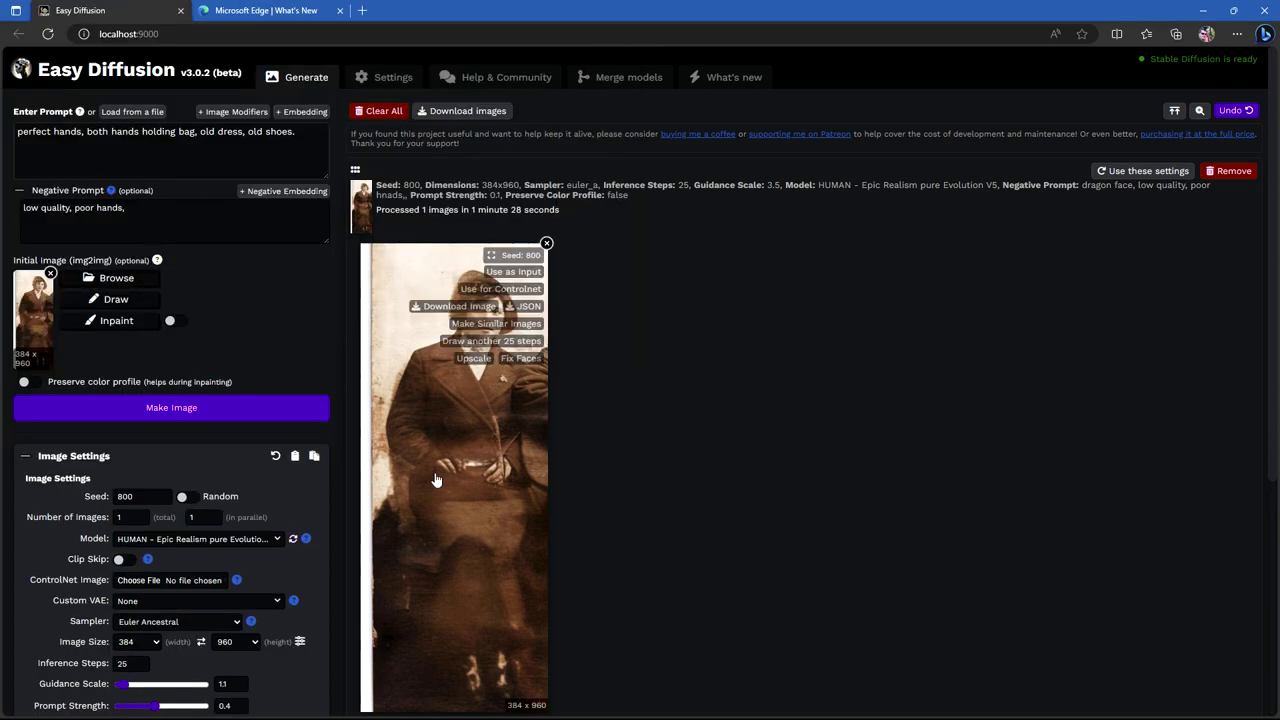
# Set the prompt strength to 0.1, generate an image, and compare it with the previous result.
pyautogui.moveTo(490, 435)
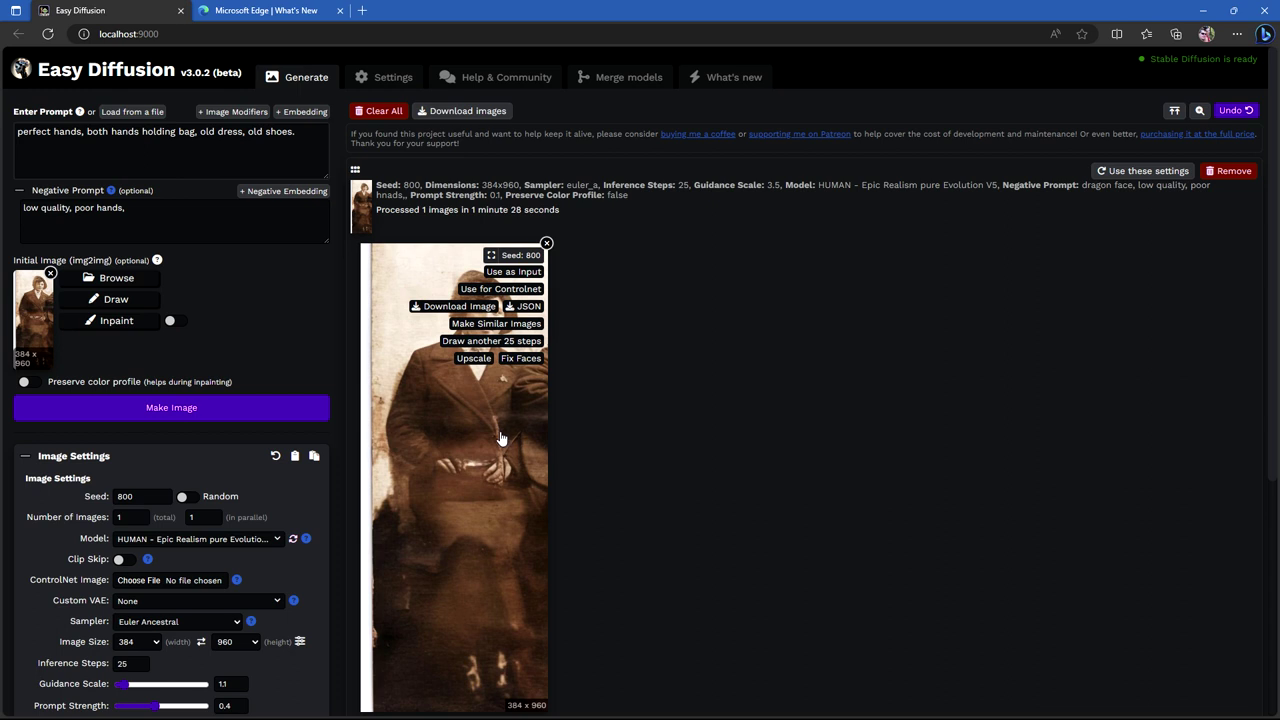
pyautogui.moveTo(156, 709)
pyautogui.mouseDown()
pyautogui.moveTo(123, 709)
pyautogui.moveTo(160, 706)
pyautogui.mouseUp()
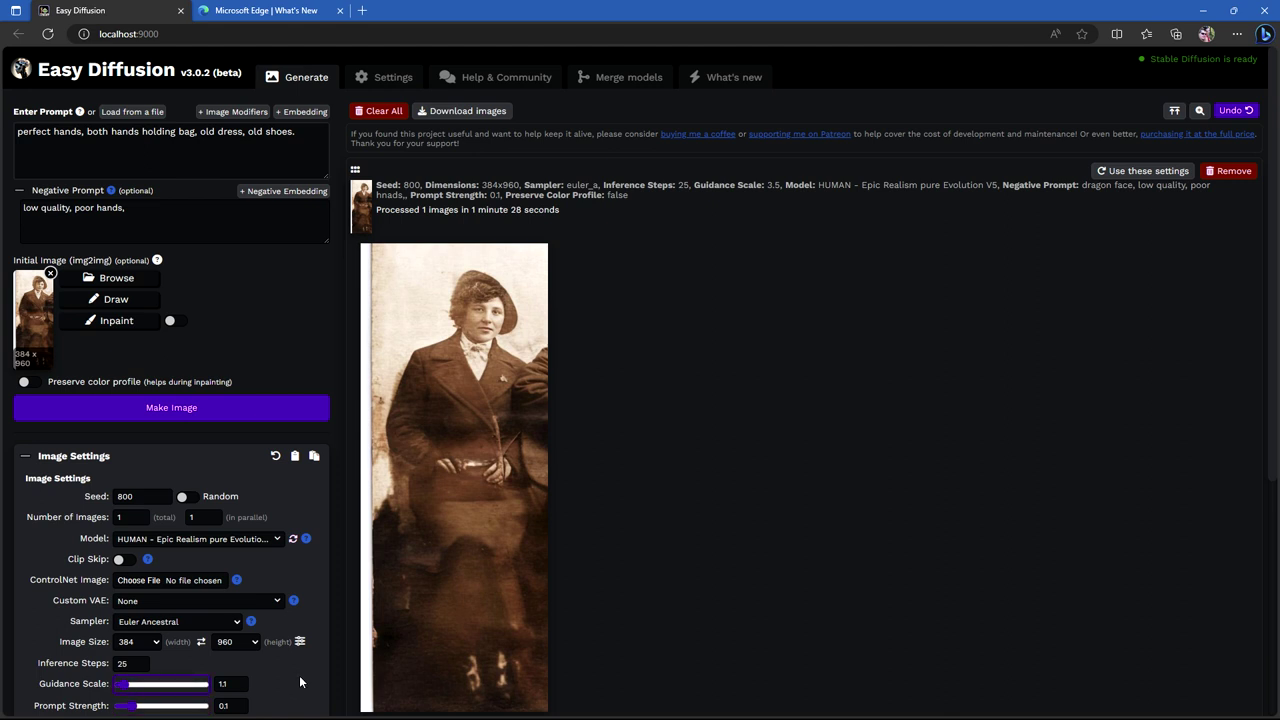
pyautogui.scroll(-1, 283, 496)
pyautogui.scroll(-1, 283, 490)
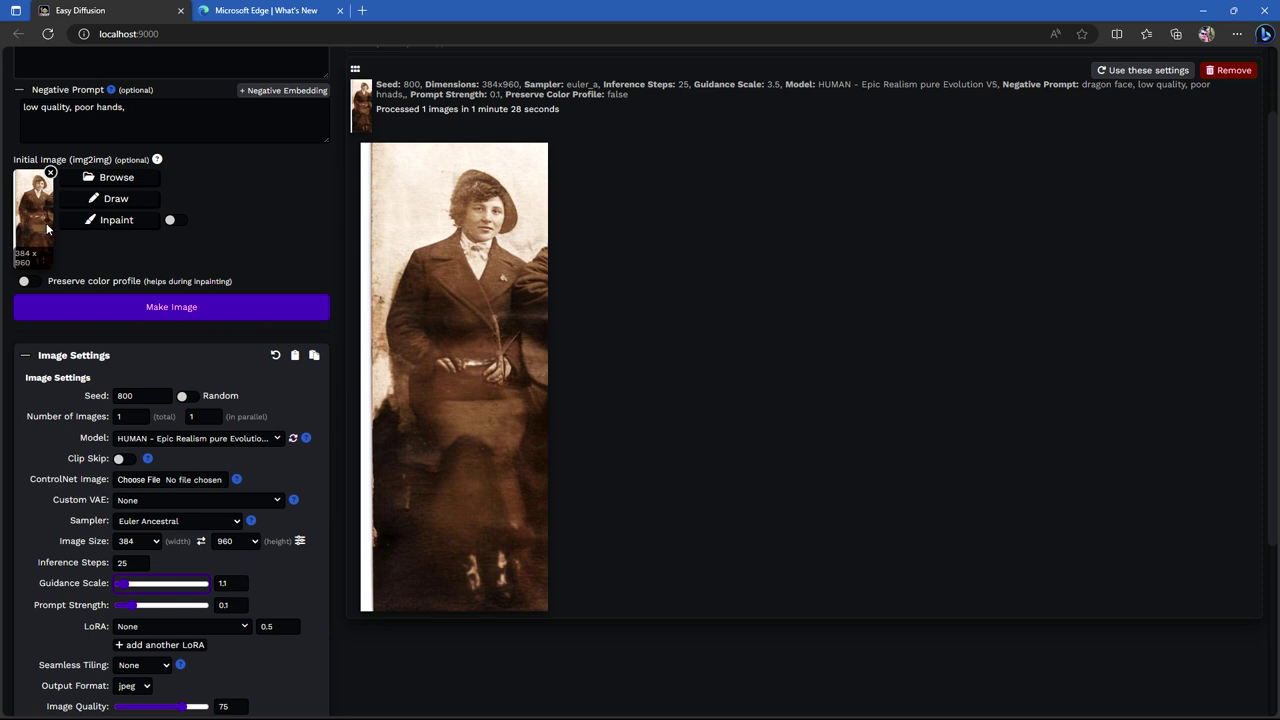
pyautogui.scroll(1, 256, 287)
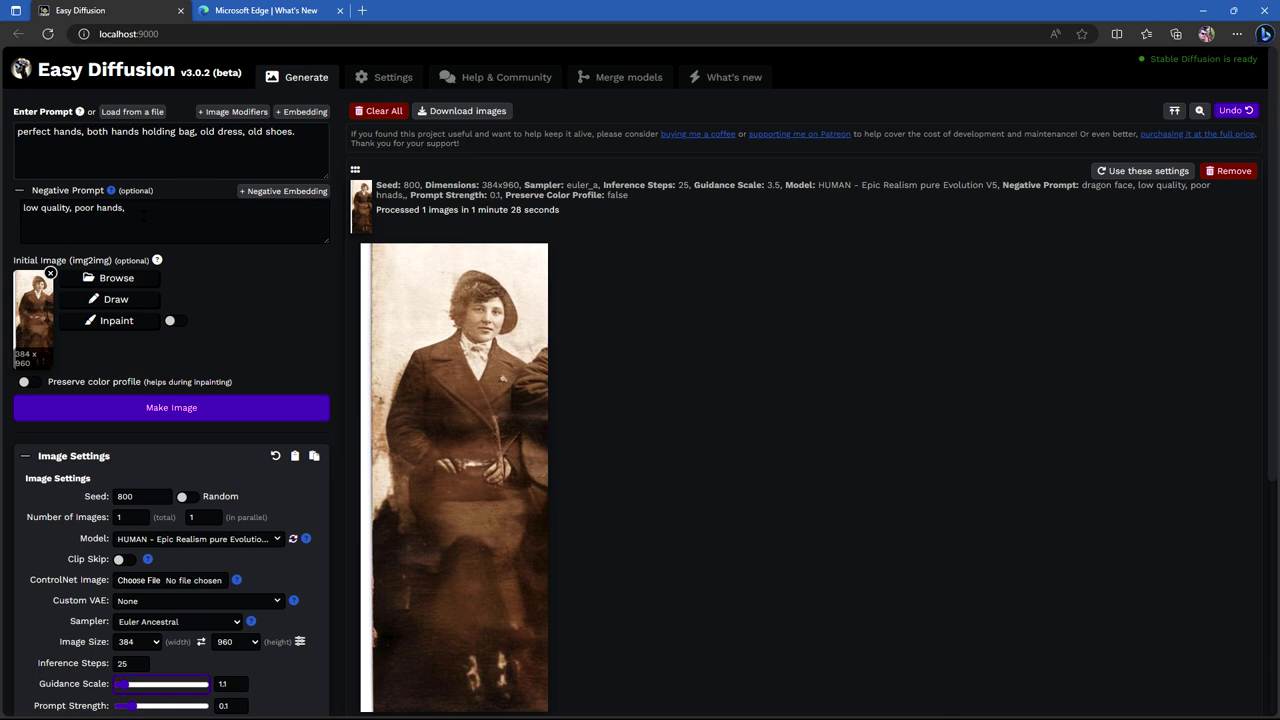
pyautogui.click(184, 410)
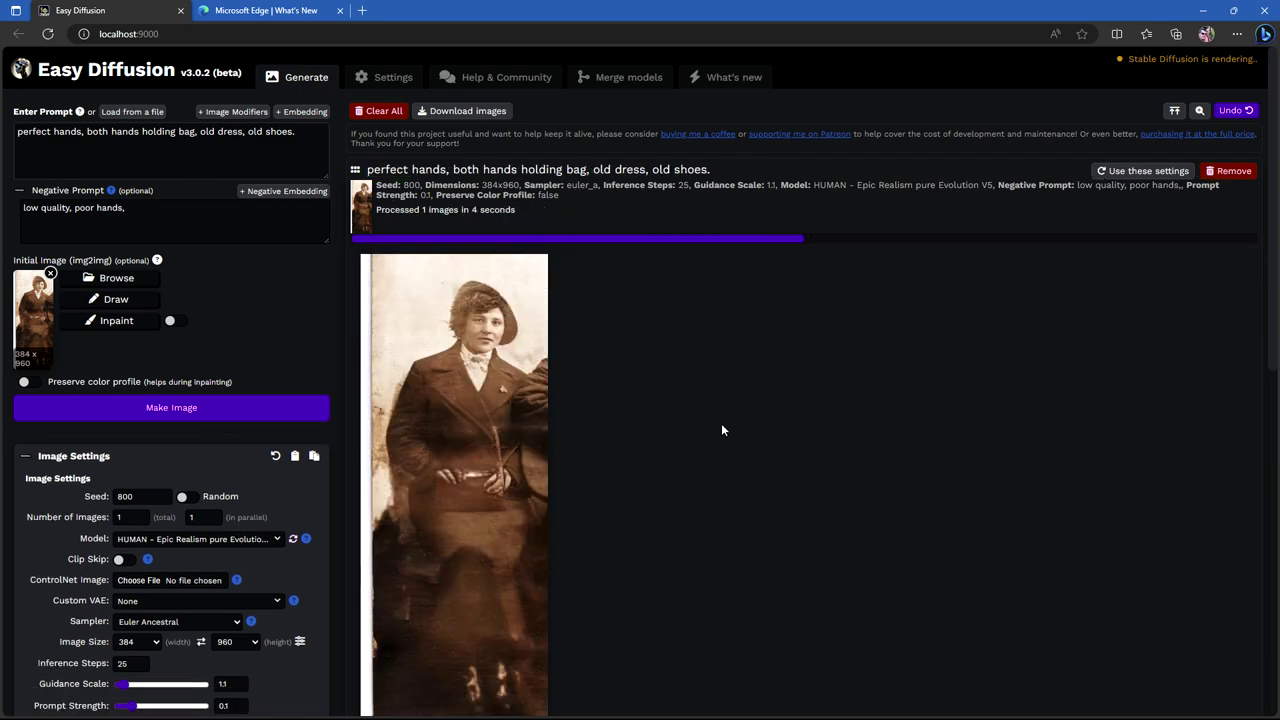
pyautogui.scroll(-1, 708, 425)
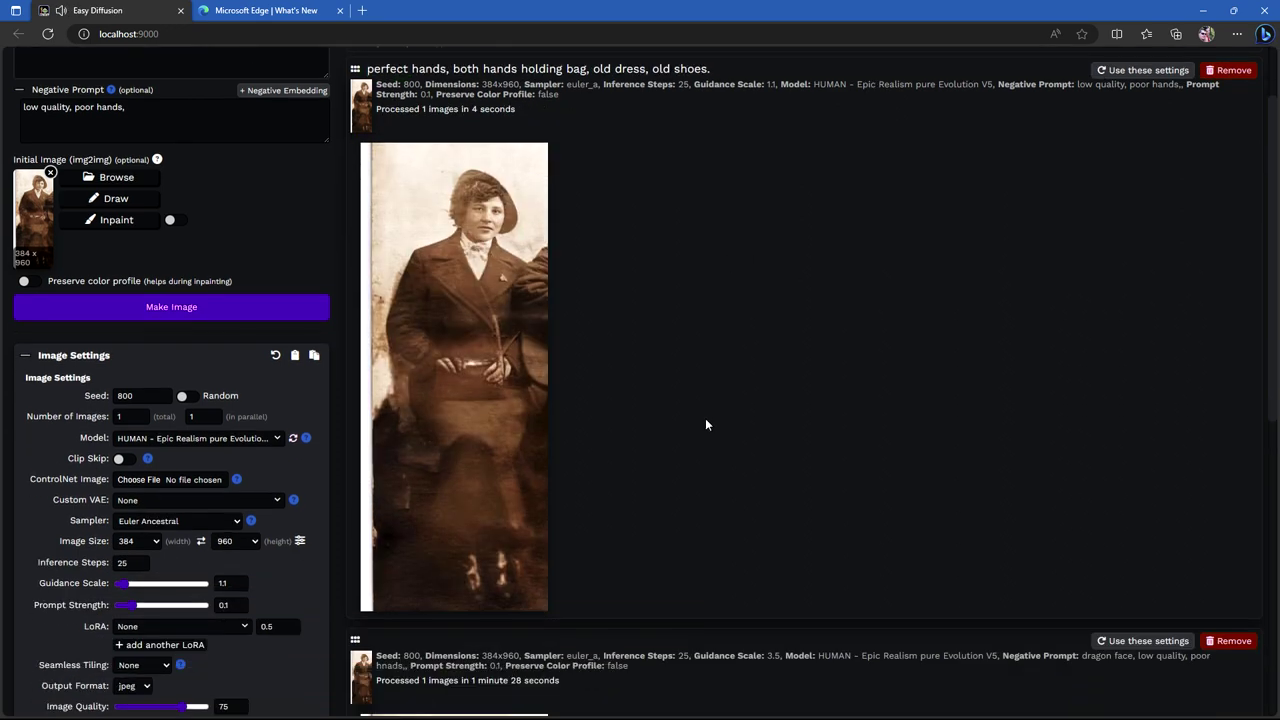
pyautogui.scroll(-4, 623, 404)
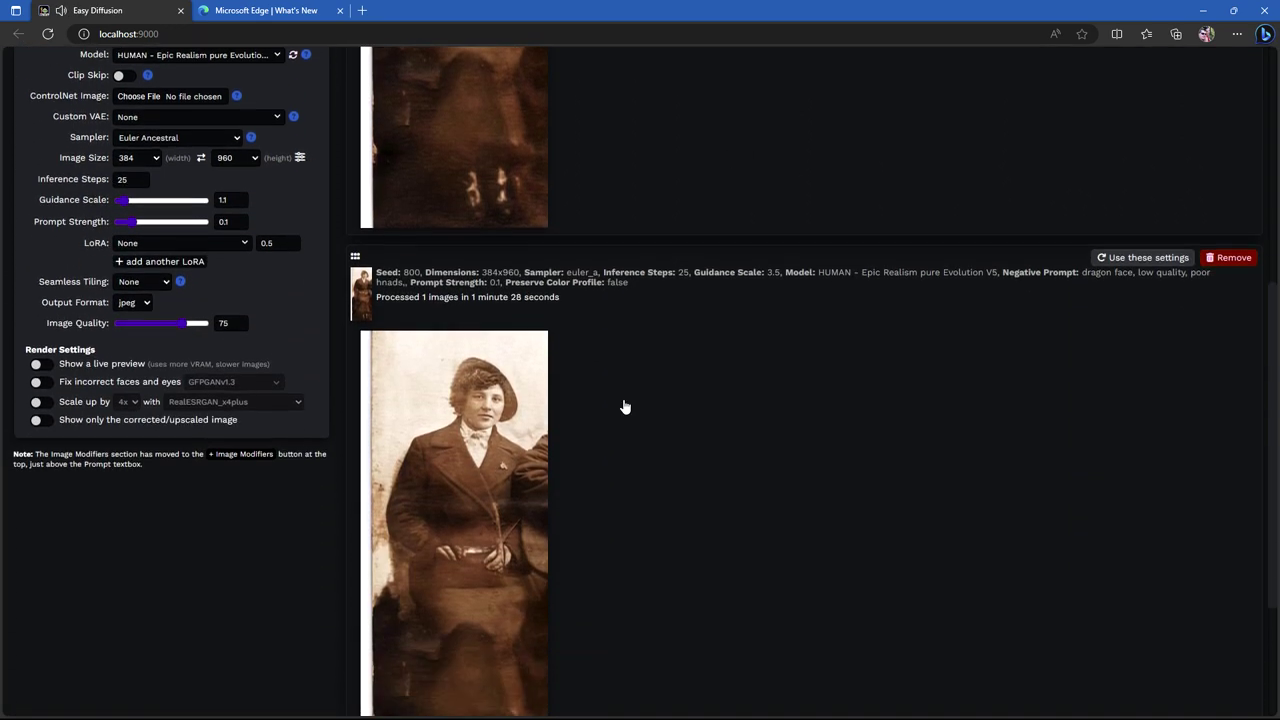
pyautogui.scroll(3, 622, 400)
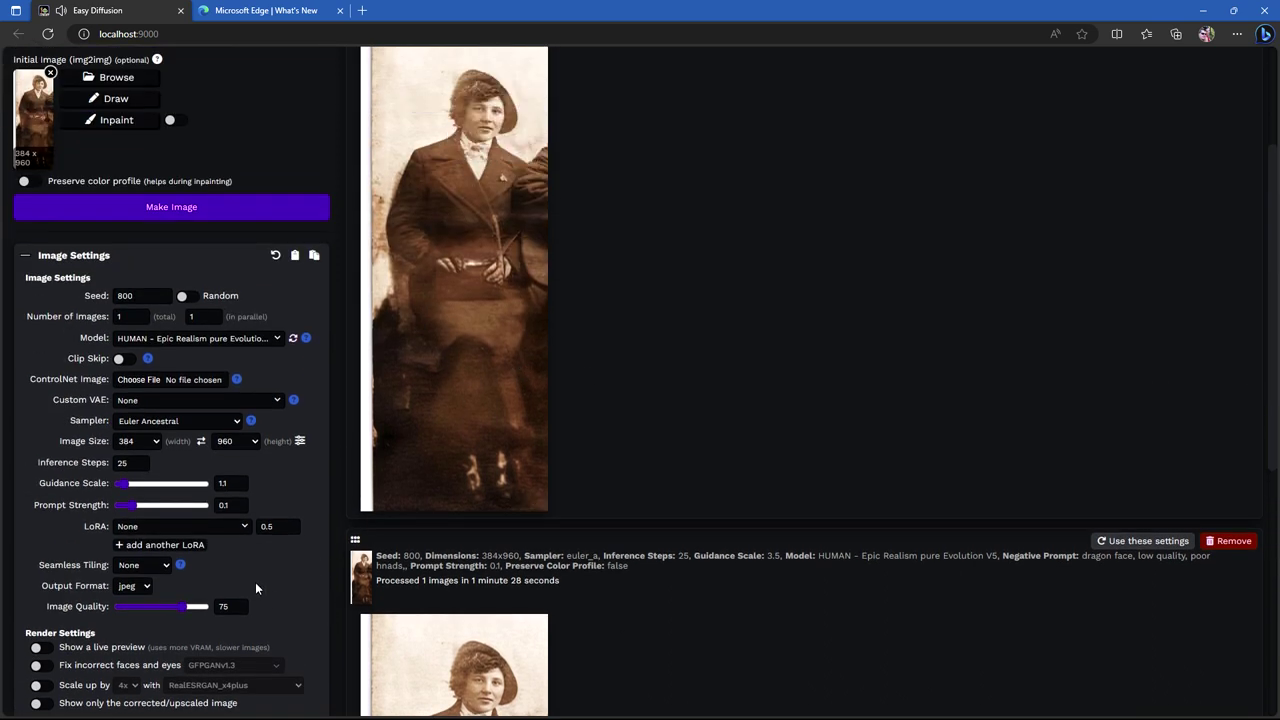
# Set the prompt strength to 0.3 and the guidance scale to 5.3, and generate another image.
pyautogui.moveTo(111, 507); pyautogui.dragTo(153, 511)
pyautogui.scroll(1, 104, 487)
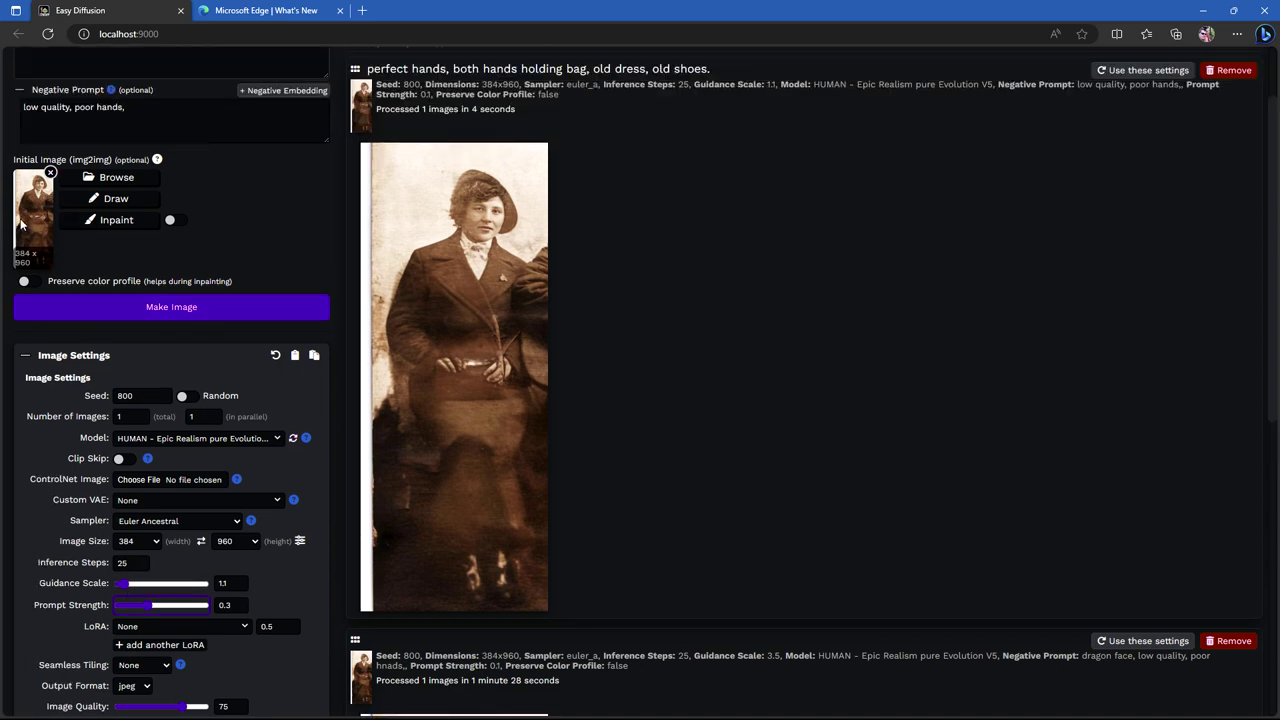
pyautogui.click(124, 583)
pyautogui.moveTo(124, 583); pyautogui.dragTo(133, 590)
pyautogui.click(189, 310)
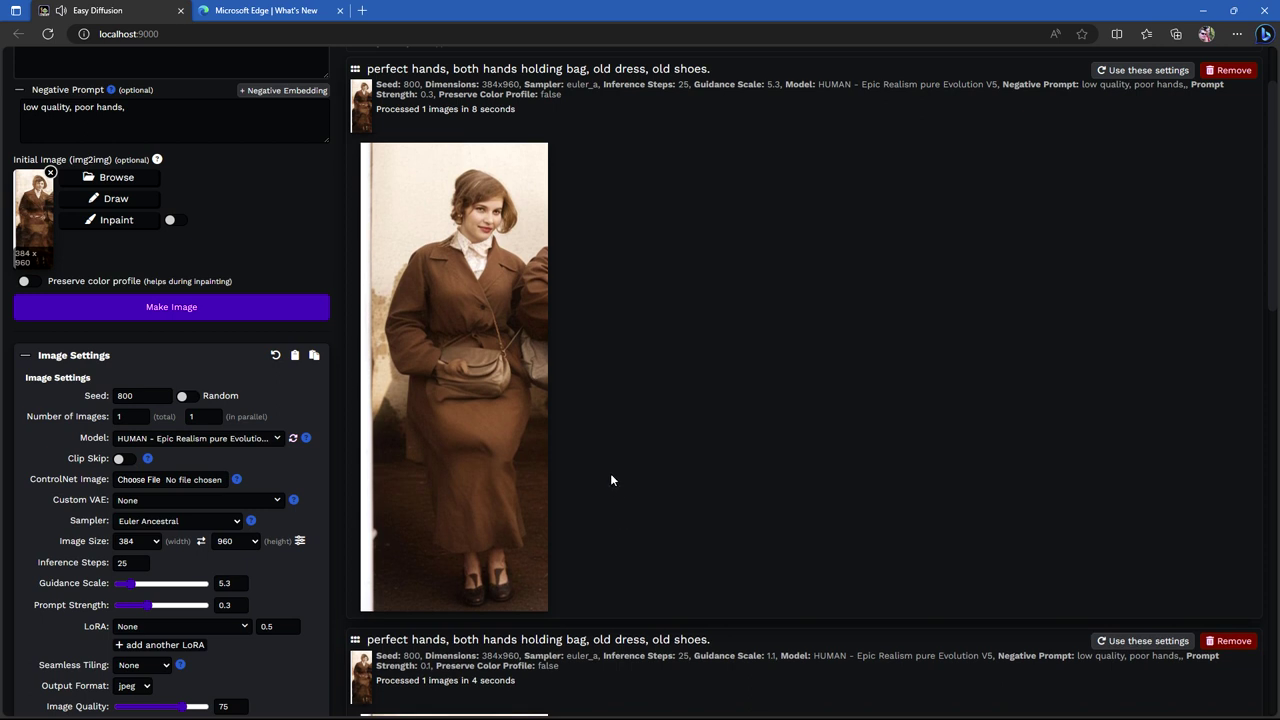
# Compare the new result with the earlier one, and generate another image at a guidance scale of 4.
pyautogui.moveTo(525, 420)
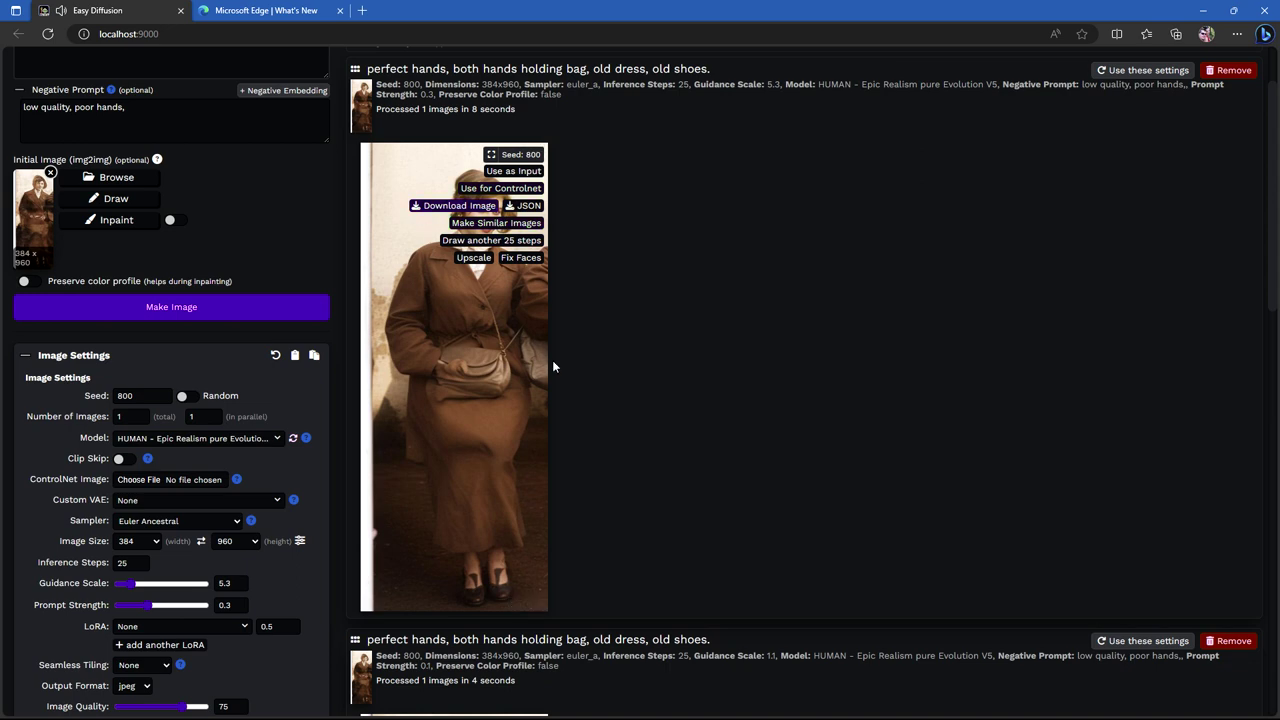
pyautogui.scroll(-5, 617, 443)
pyautogui.scroll(4, 617, 443)
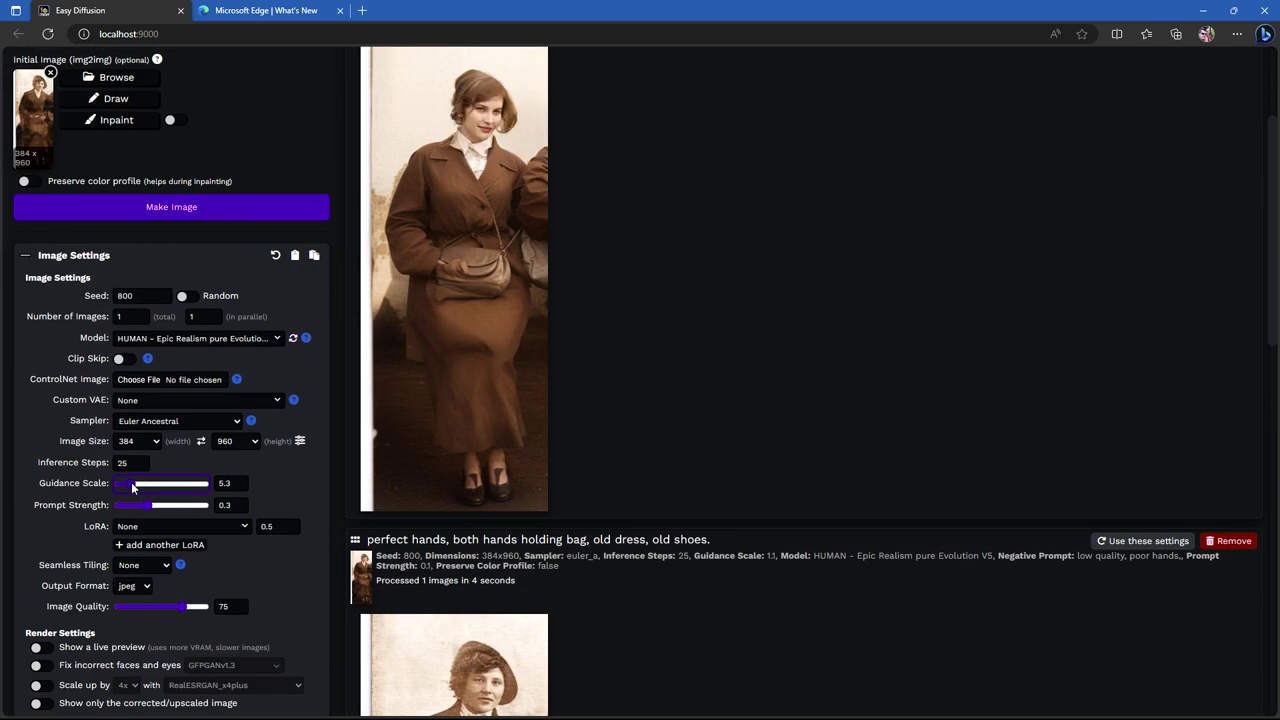
pyautogui.moveTo(408, 374)
pyautogui.click(196, 200)
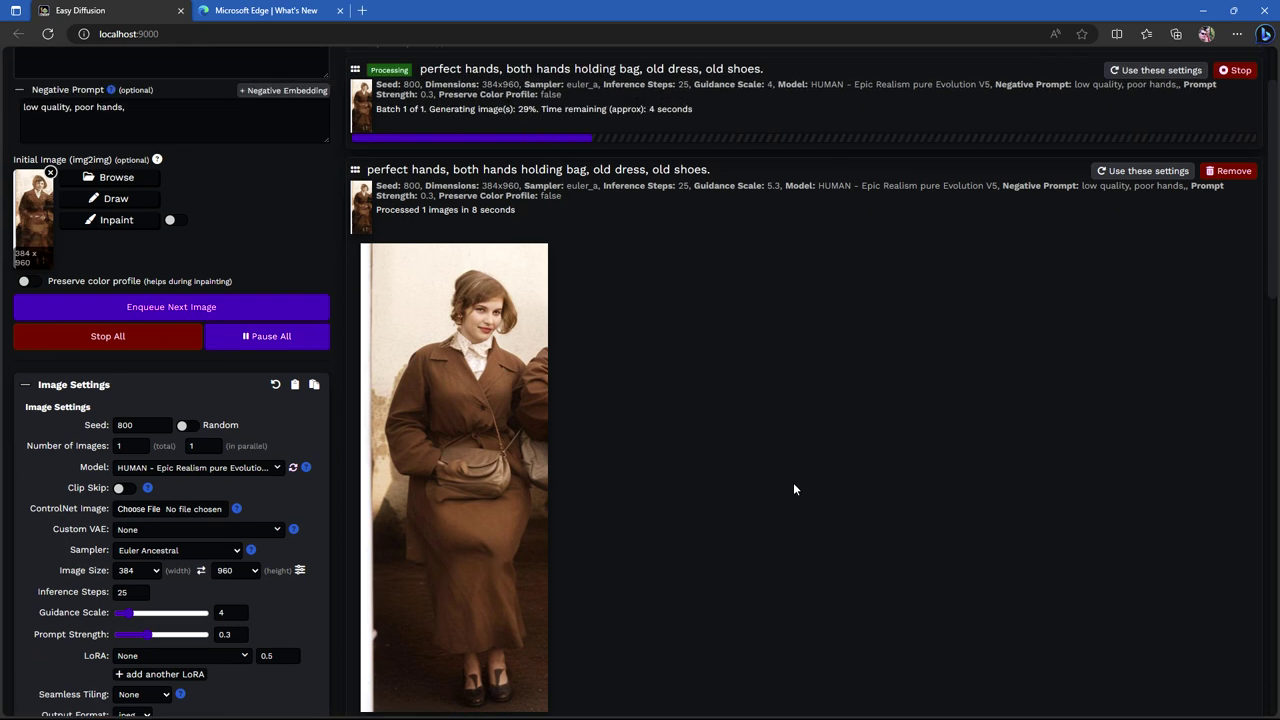
# Review the results generated so far, and generate another version with the guidance scale set to 3.
pyautogui.scroll(-4, 670, 440)
pyautogui.scroll(-1, 655, 430)
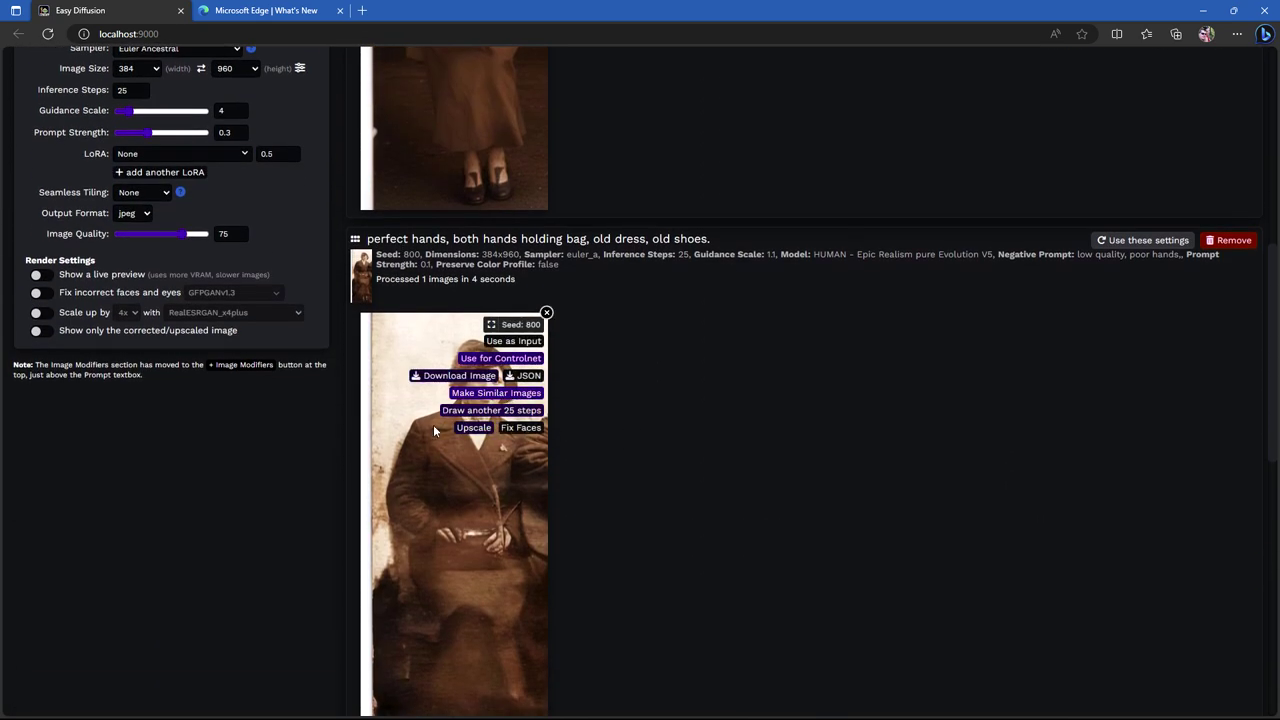
pyautogui.scroll(4, 618, 420)
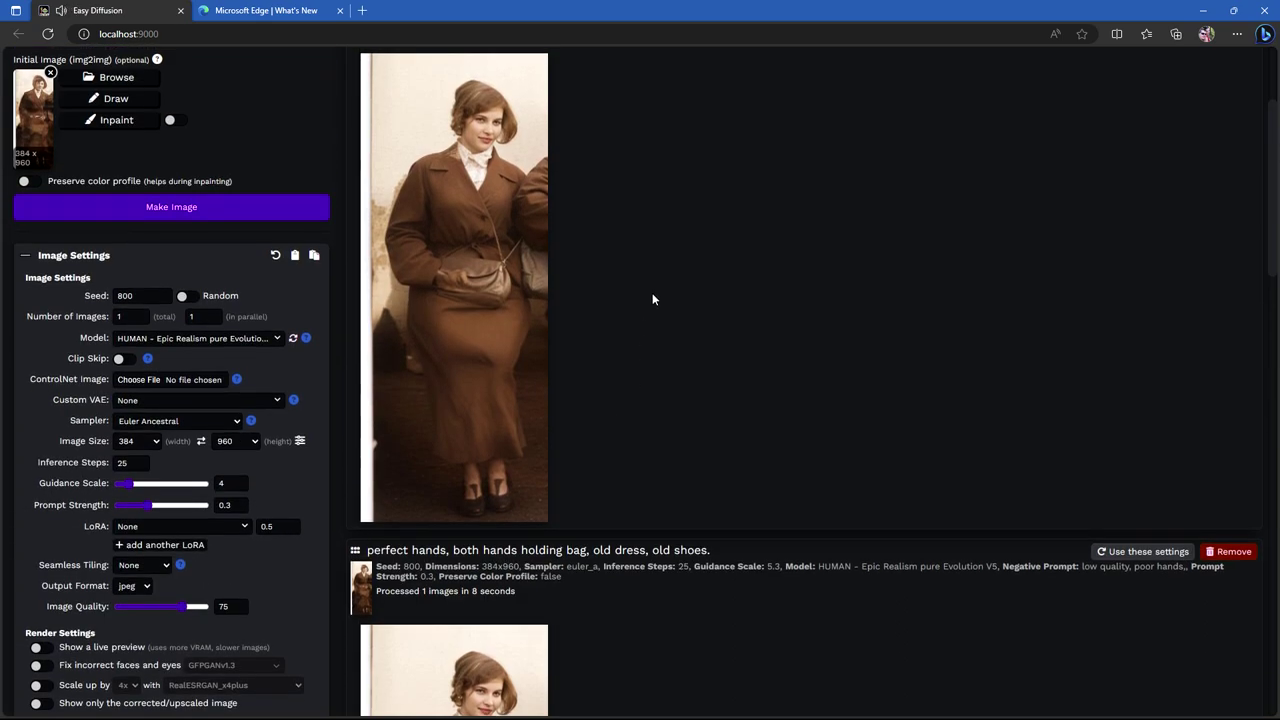
pyautogui.scroll(1, 605, 280)
pyautogui.scroll(-2, 680, 380)
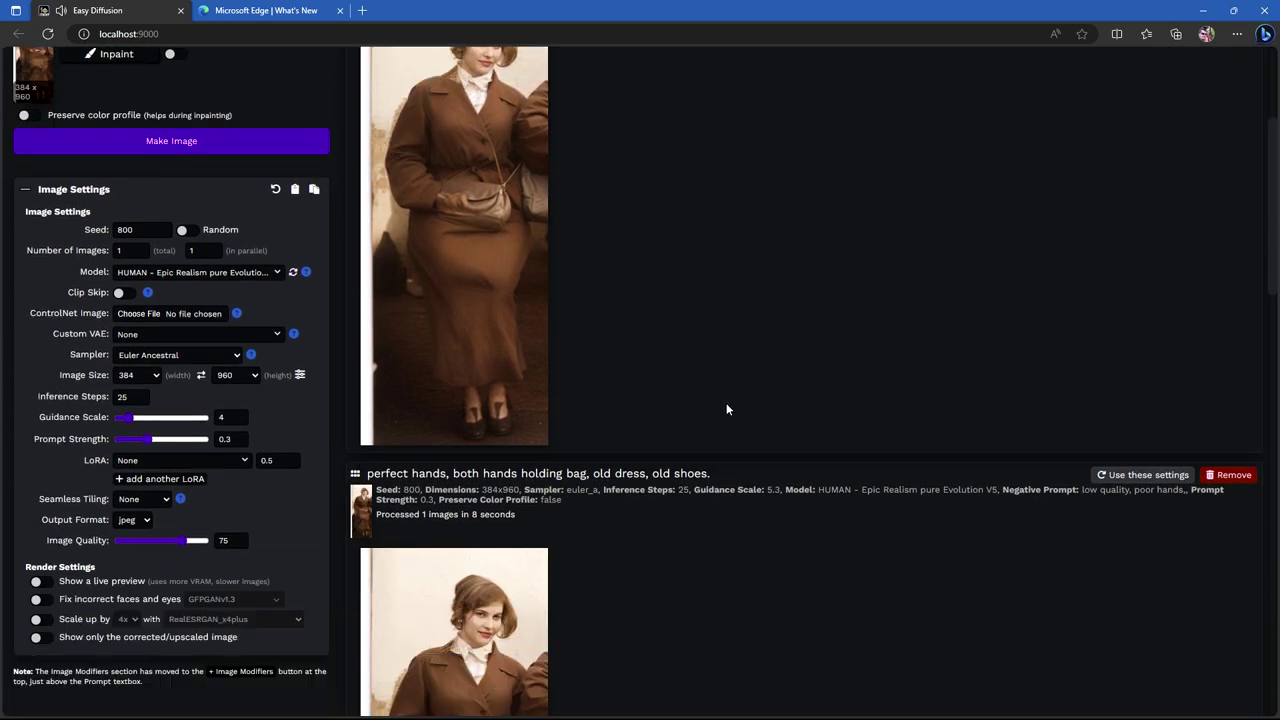
pyautogui.scroll(3, 720, 396)
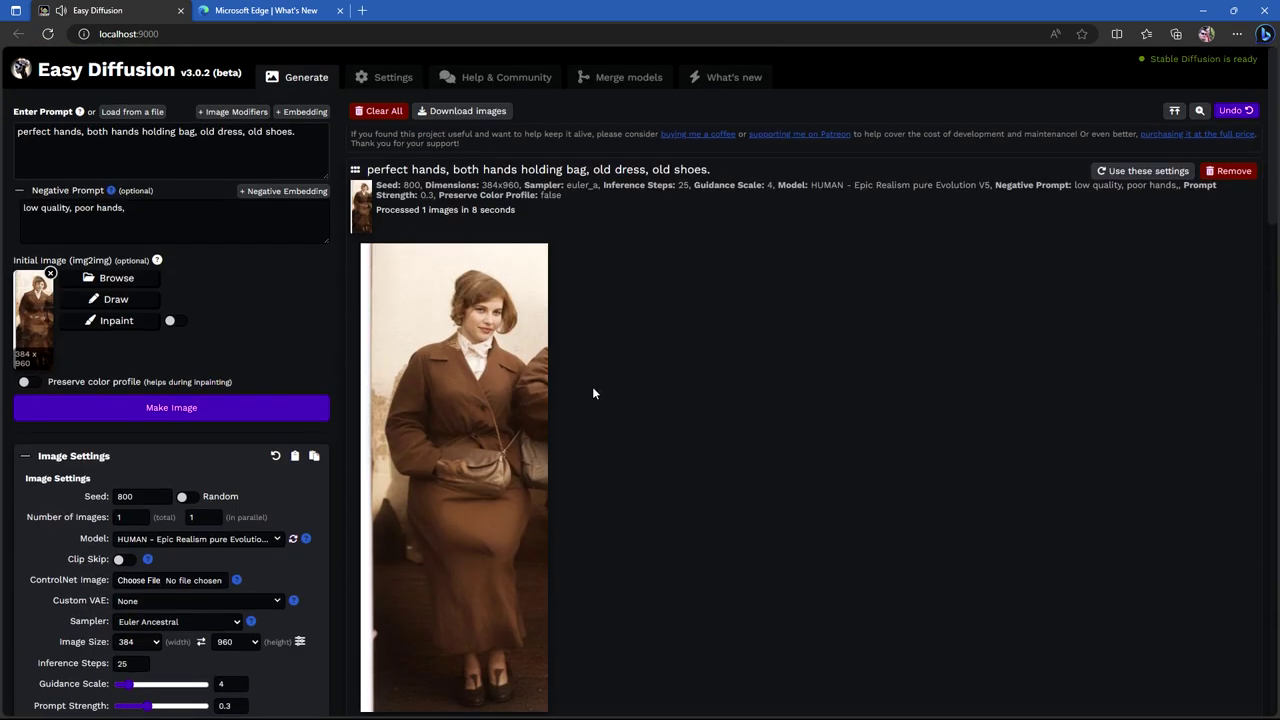
pyautogui.scroll(-1, 330, 650)
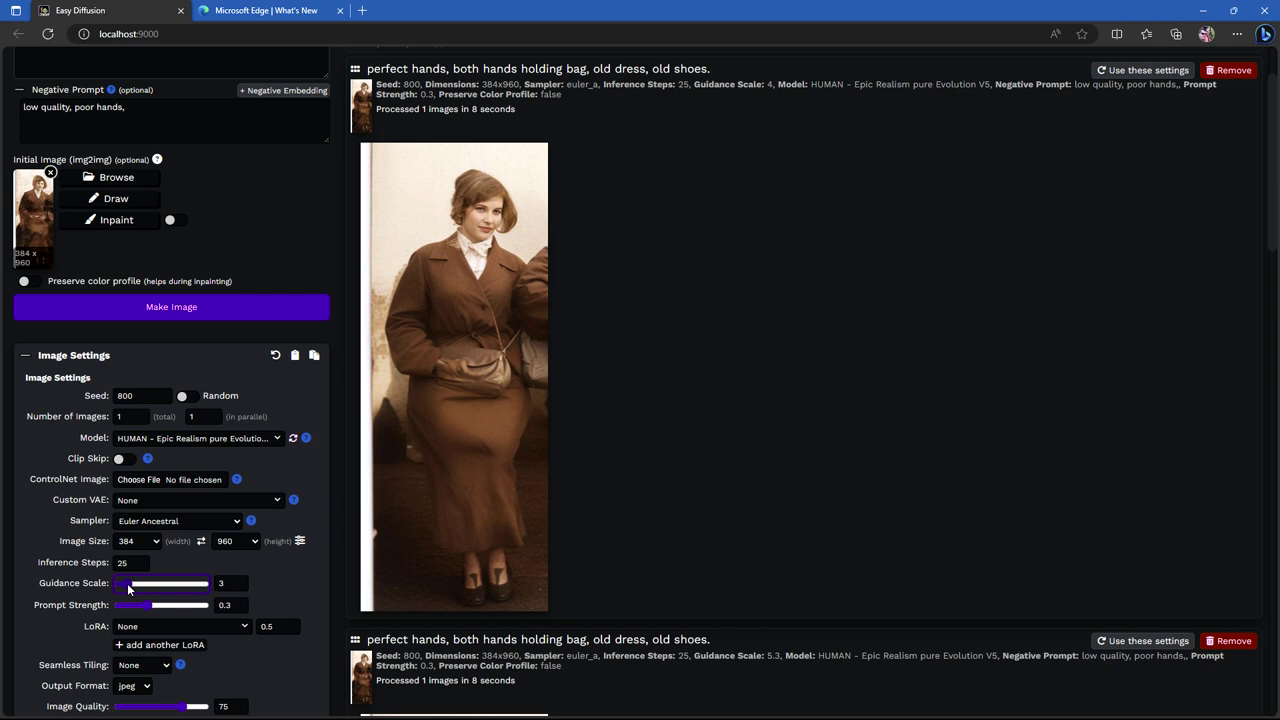
pyautogui.click(171, 307)
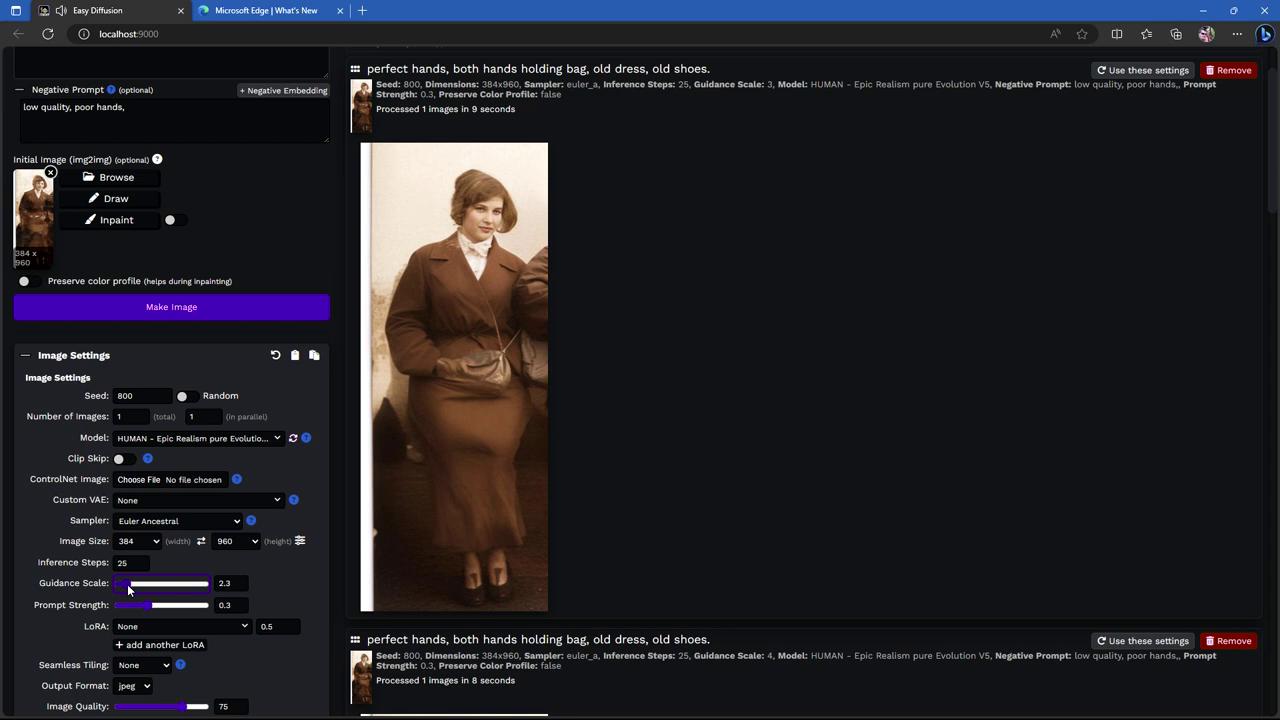
# Reduce the guidance scale to 2 and generate a further image.
pyautogui.moveTo(127, 584); pyautogui.dragTo(122, 584)
pyautogui.click(175, 310)
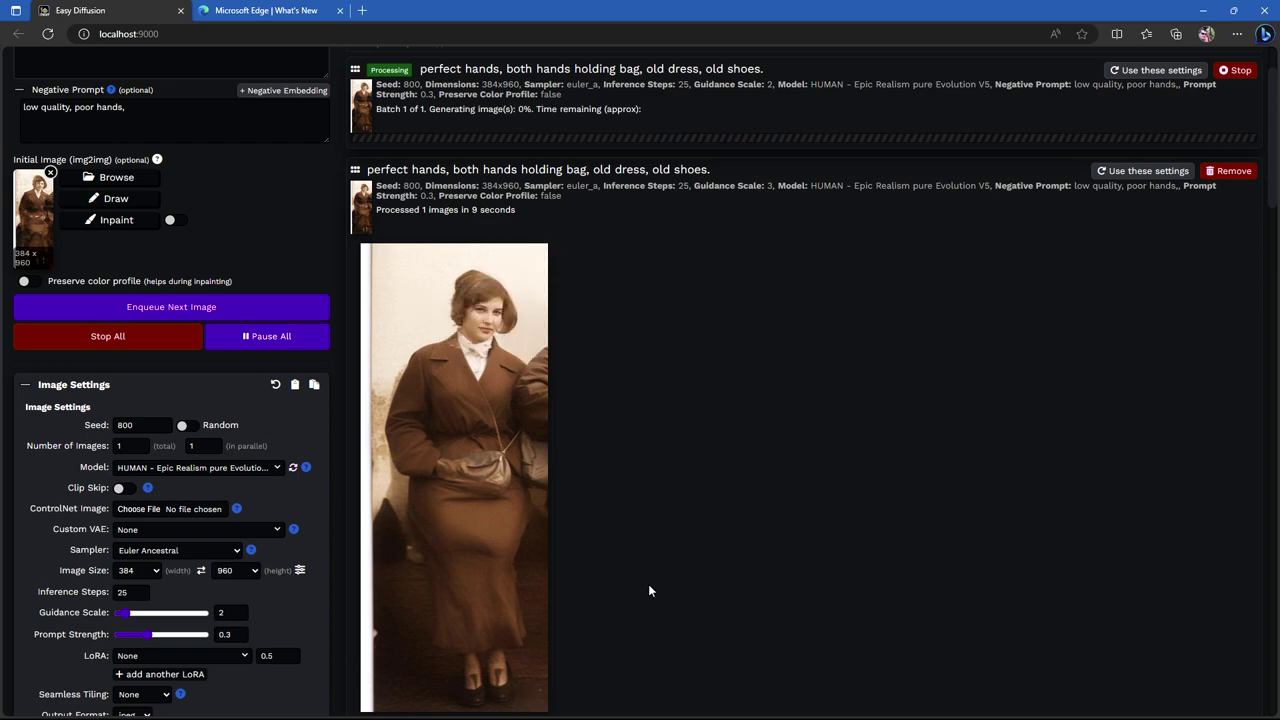
# Remove the earlier results generated with guidance scales of 3, 4 and 5.3 from the results list.
pyautogui.scroll(-5, 665, 510)
pyautogui.scroll(-10, 538, 512)
pyautogui.scroll(10, 468, 460)
pyautogui.scroll(-1, 1042, 490)
pyautogui.click(1228, 377)
pyautogui.scroll(-1, 1100, 420)
pyautogui.click(1234, 309)
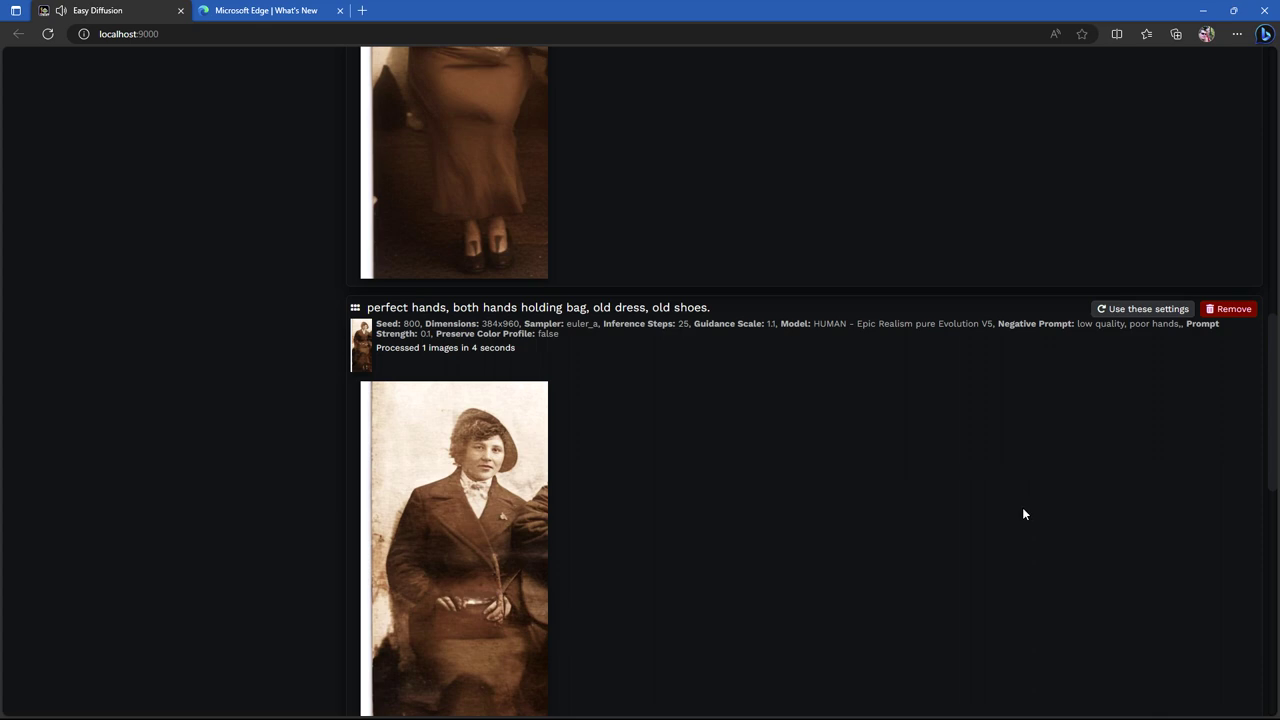
pyautogui.scroll(5, 1022, 515)
pyautogui.click(1228, 239)
# Compare the woman's face, hands and clothing in the newest results with the prompt strength 0.1 image.
pyautogui.scroll(-2, 867, 528)
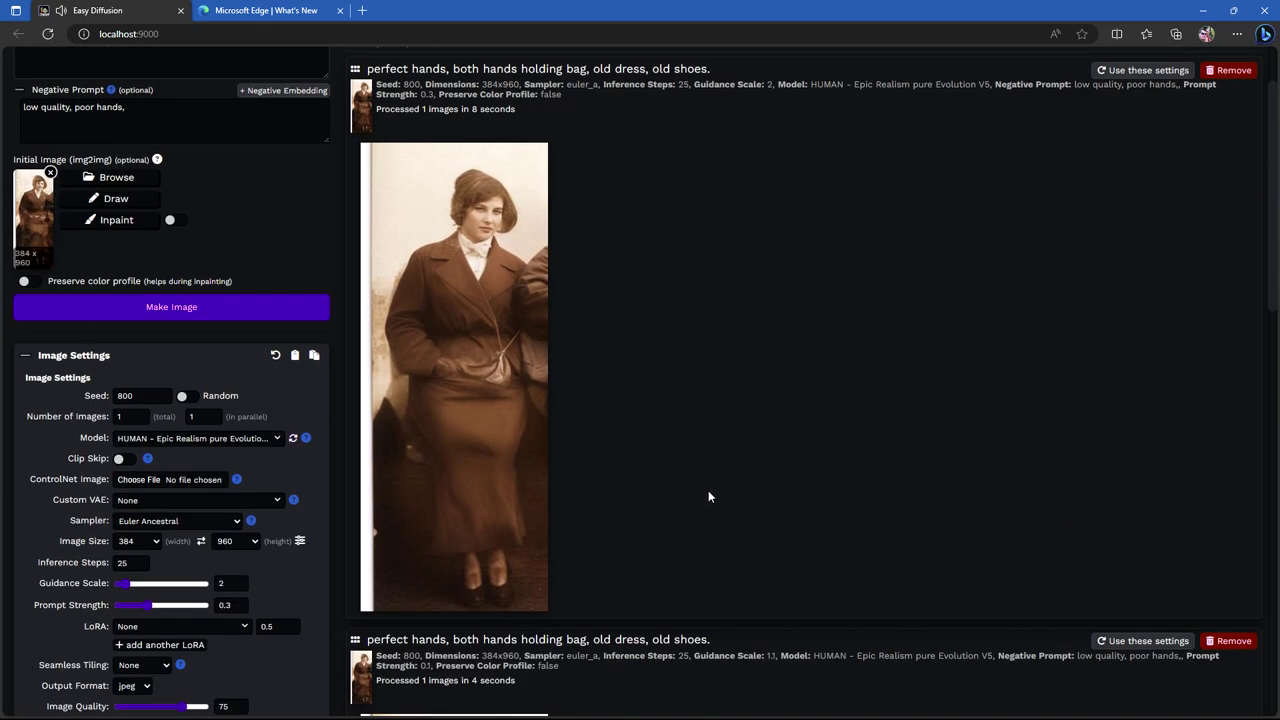
pyautogui.moveTo(531, 421)
pyautogui.scroll(-4, 540, 430)
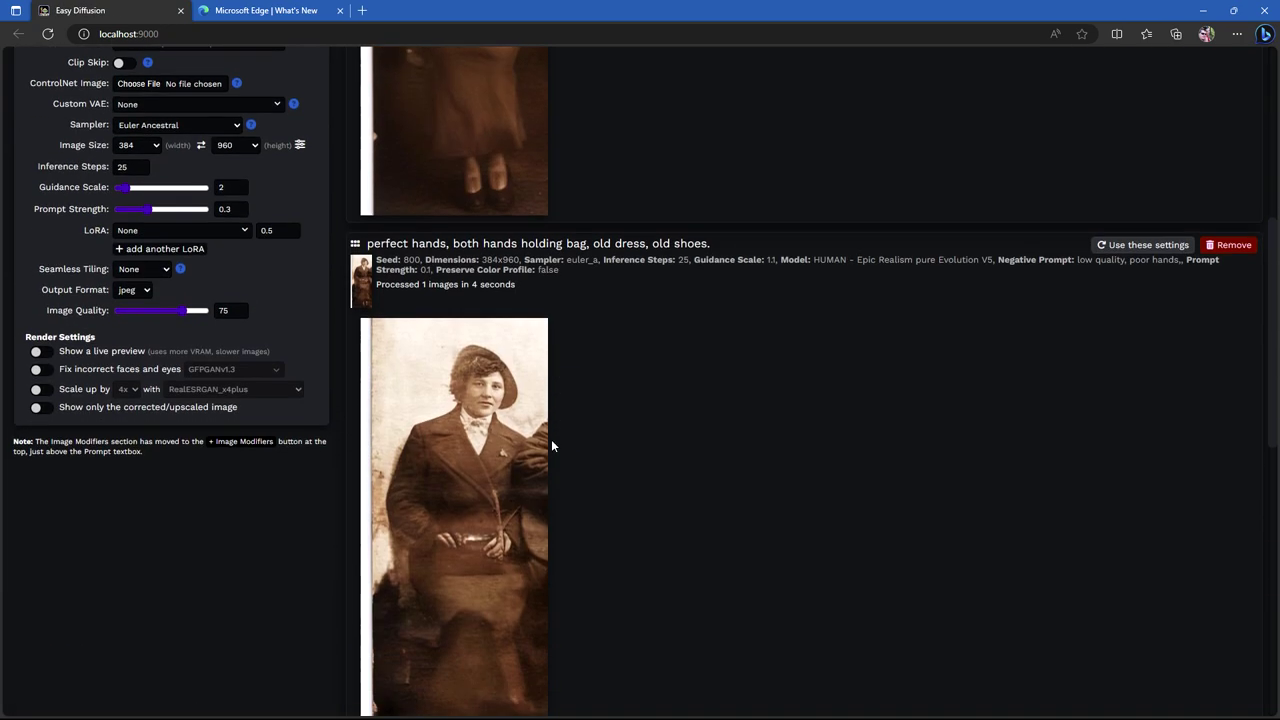
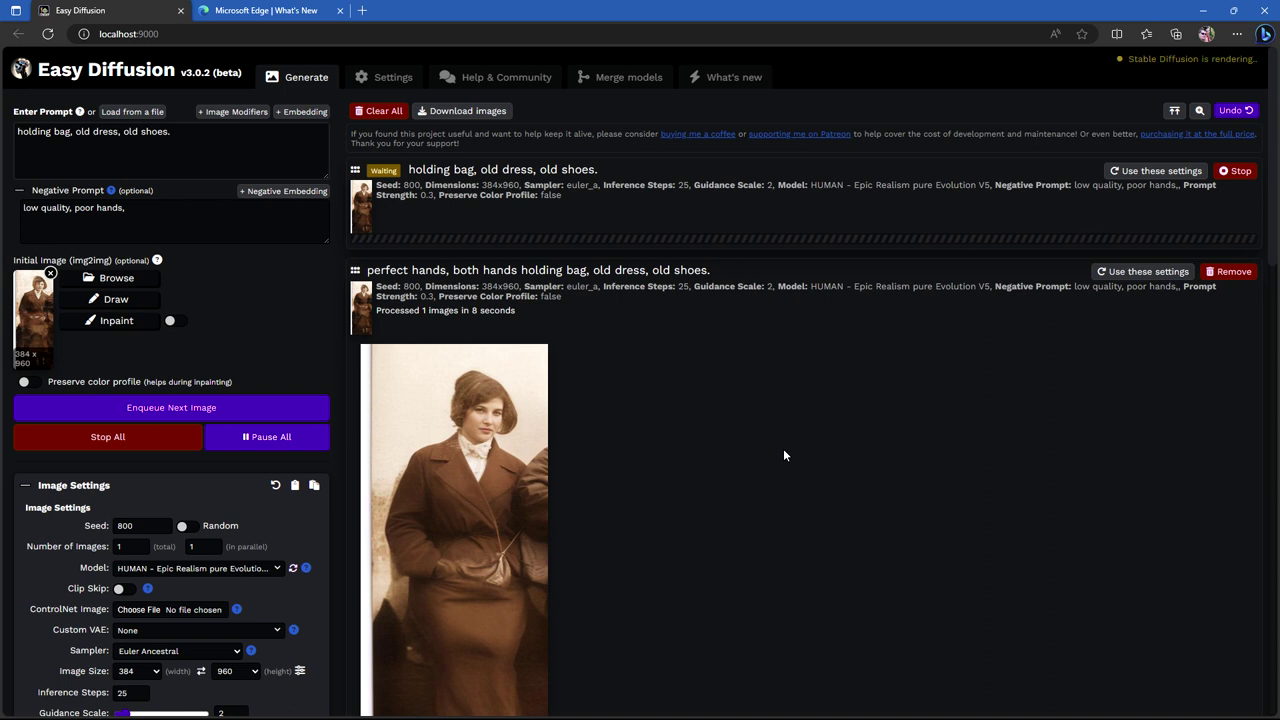
pyautogui.moveTo(465, 568)
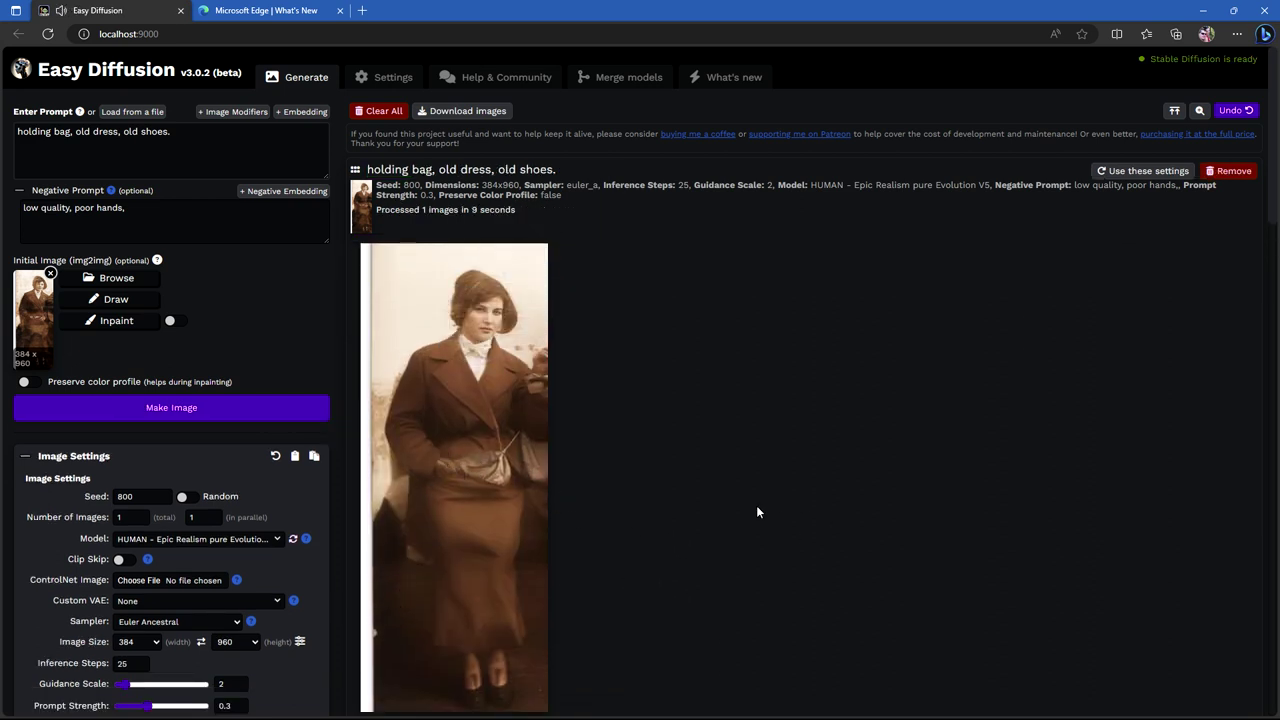
# Remove the newest single-image "holding bag, old dress, old shoes." result from the results list.
pyautogui.scroll(-5, 756, 505)
pyautogui.scroll(5, 1104, 278)
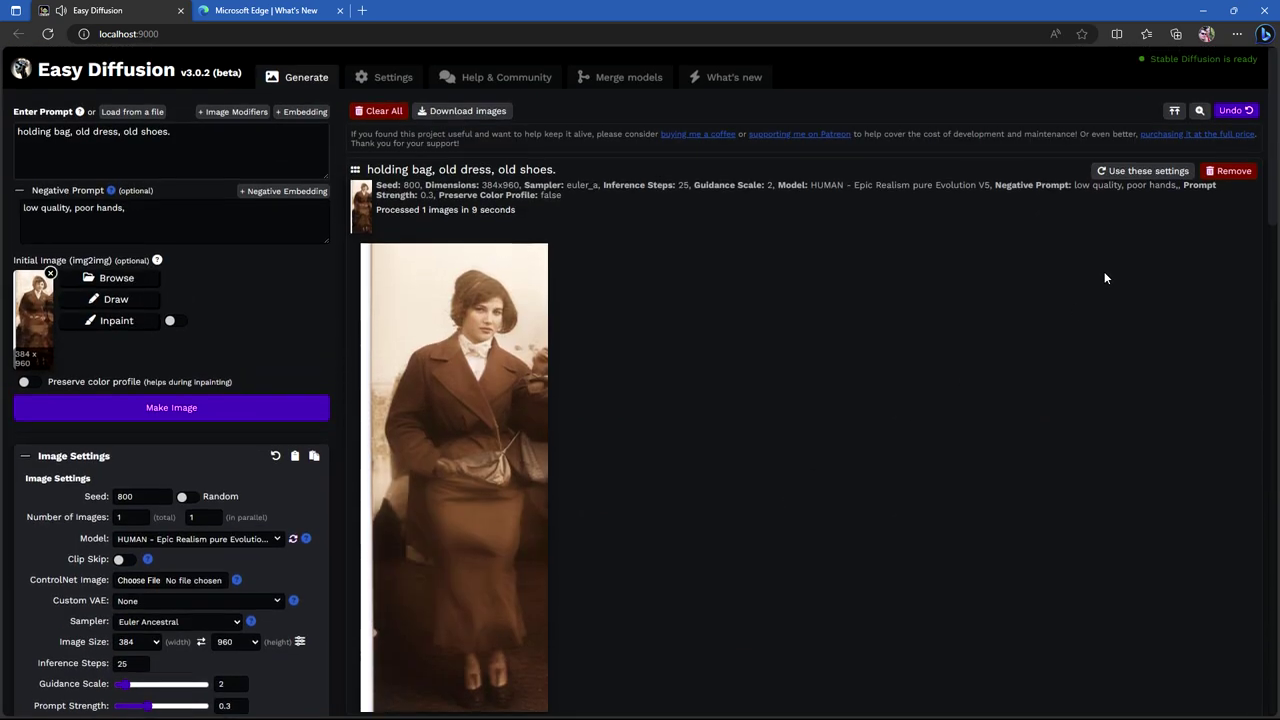
pyautogui.click(1228, 171)
# Set the prompt strength to 0.4 and the number of images to 4, and generate the batch.
pyautogui.scroll(-1, 172, 655)
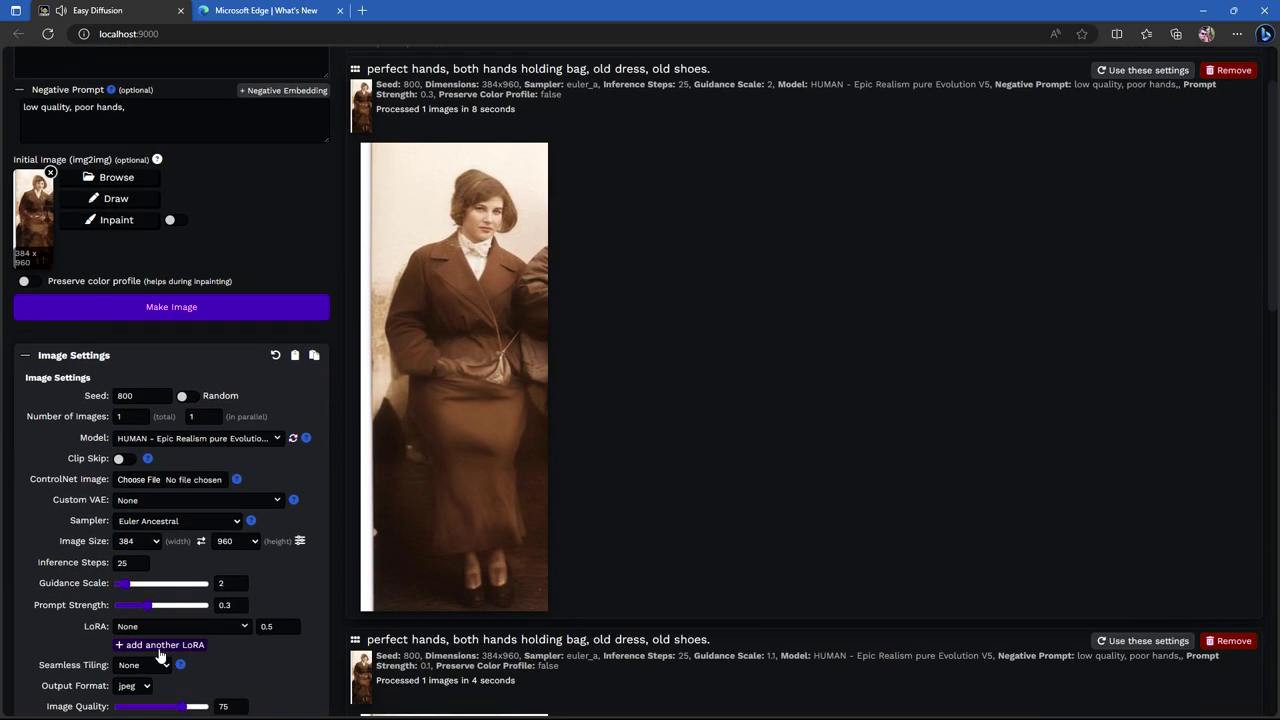
pyautogui.click(146, 613)
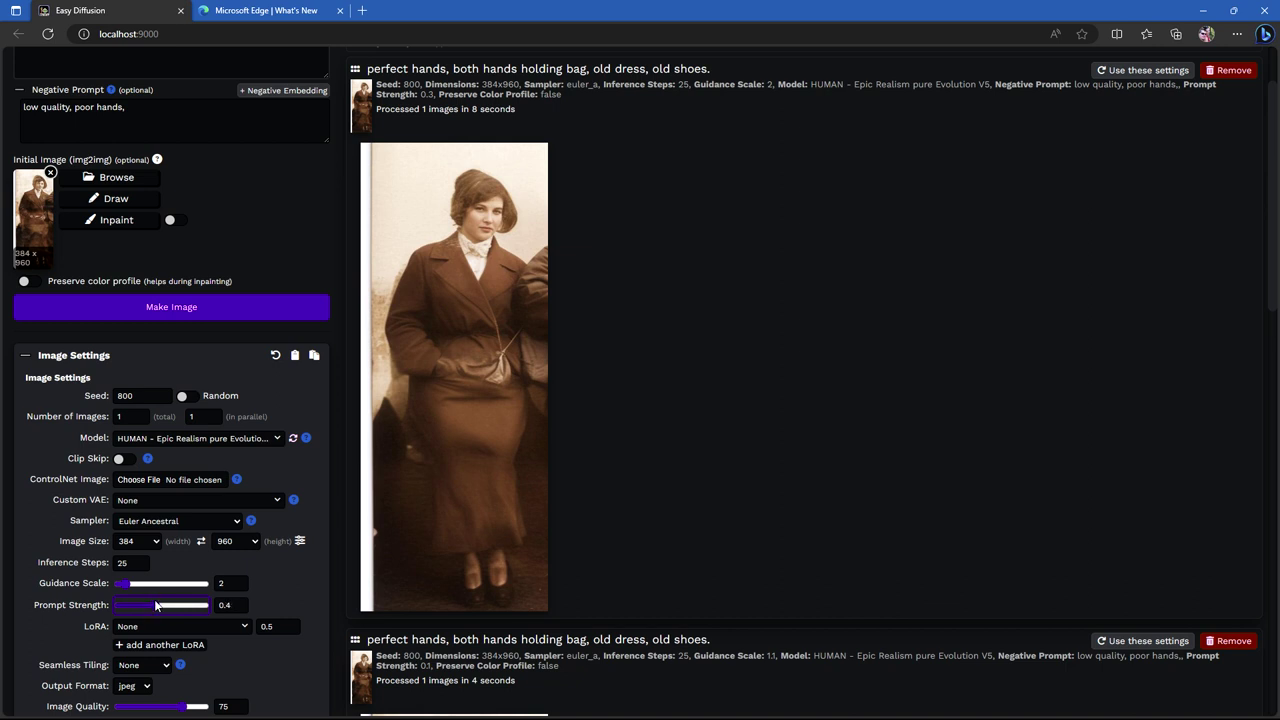
pyautogui.write('4')
pyautogui.click(186, 310)
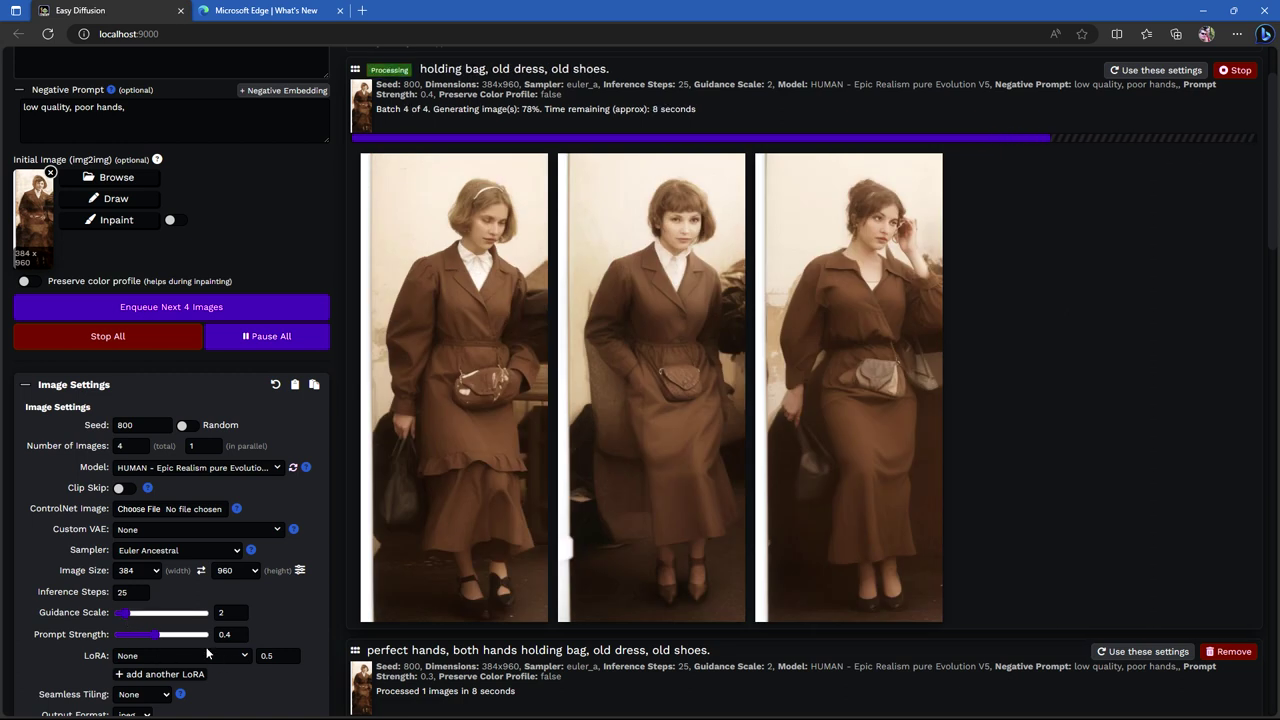
# Compare the poses, bags and clothing in the new prompt strength 0.4 images with the earlier 0.3 and 0.1 results.
pyautogui.moveTo(459, 346)
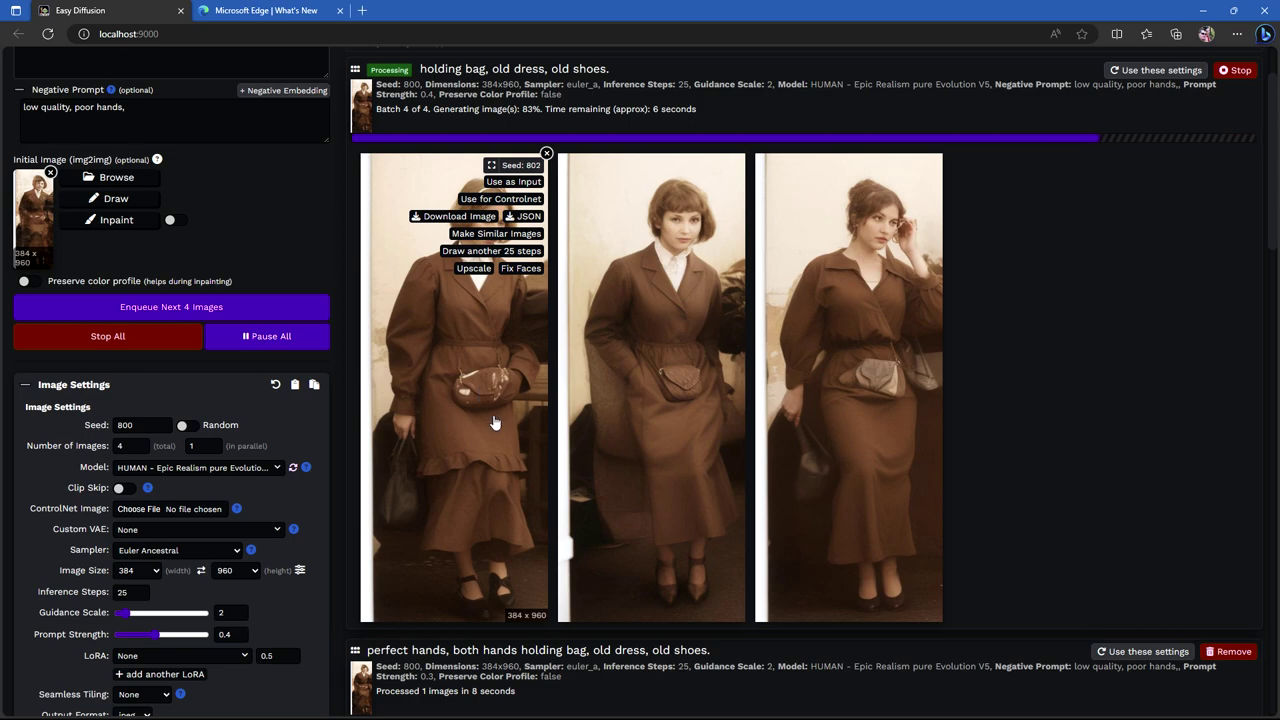
pyautogui.moveTo(853, 455)
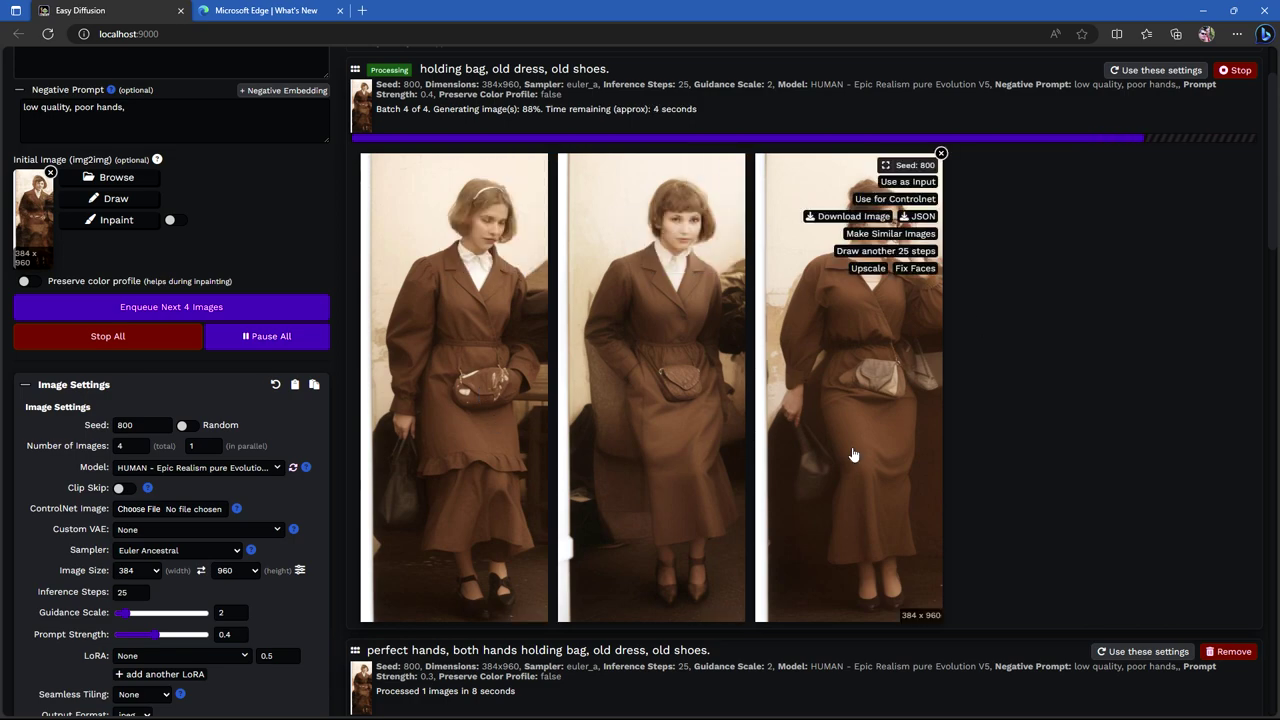
pyautogui.scroll(-5, 1001, 462)
pyautogui.moveTo(539, 455)
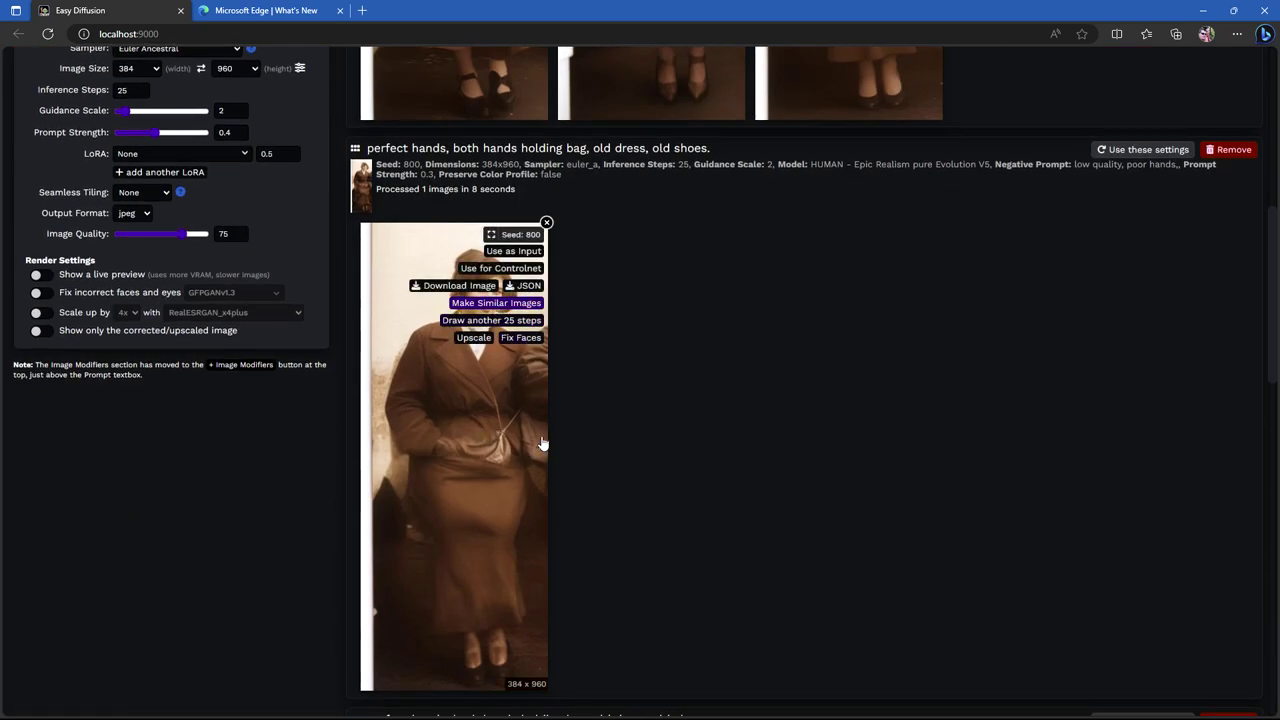
pyautogui.scroll(1, 512, 385)
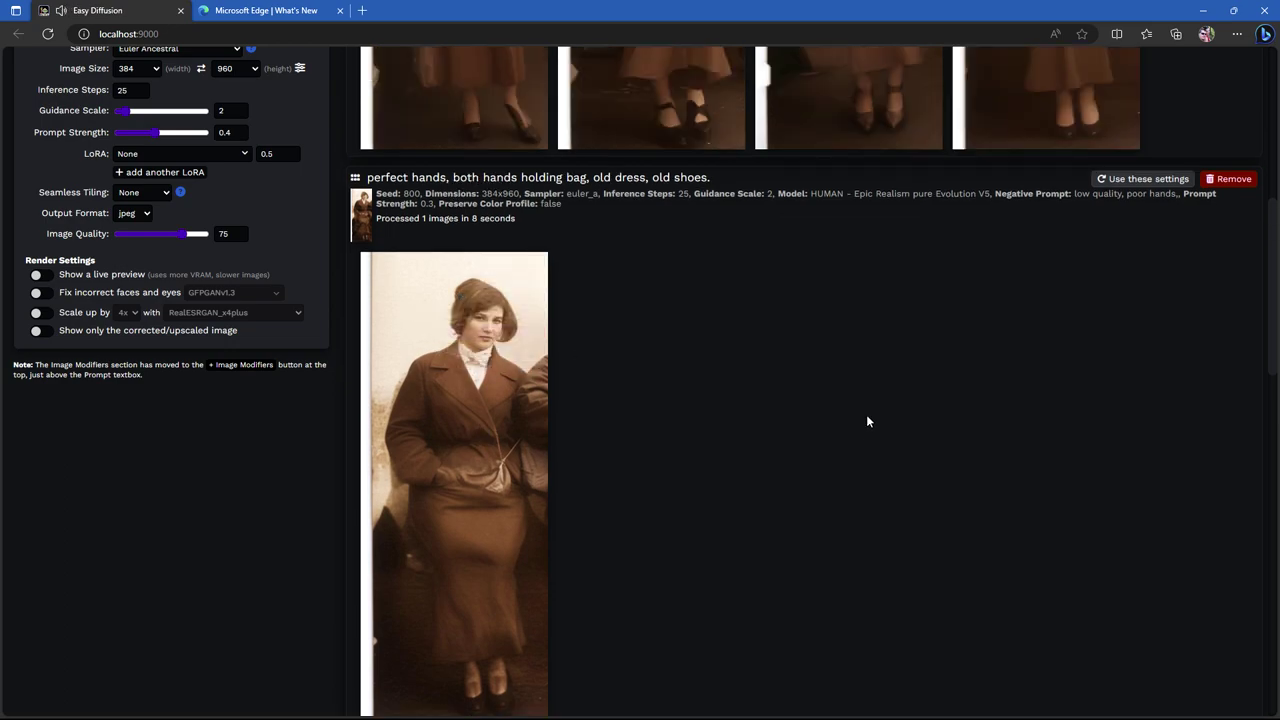
pyautogui.scroll(3, 863, 421)
pyautogui.scroll(-8, 855, 418)
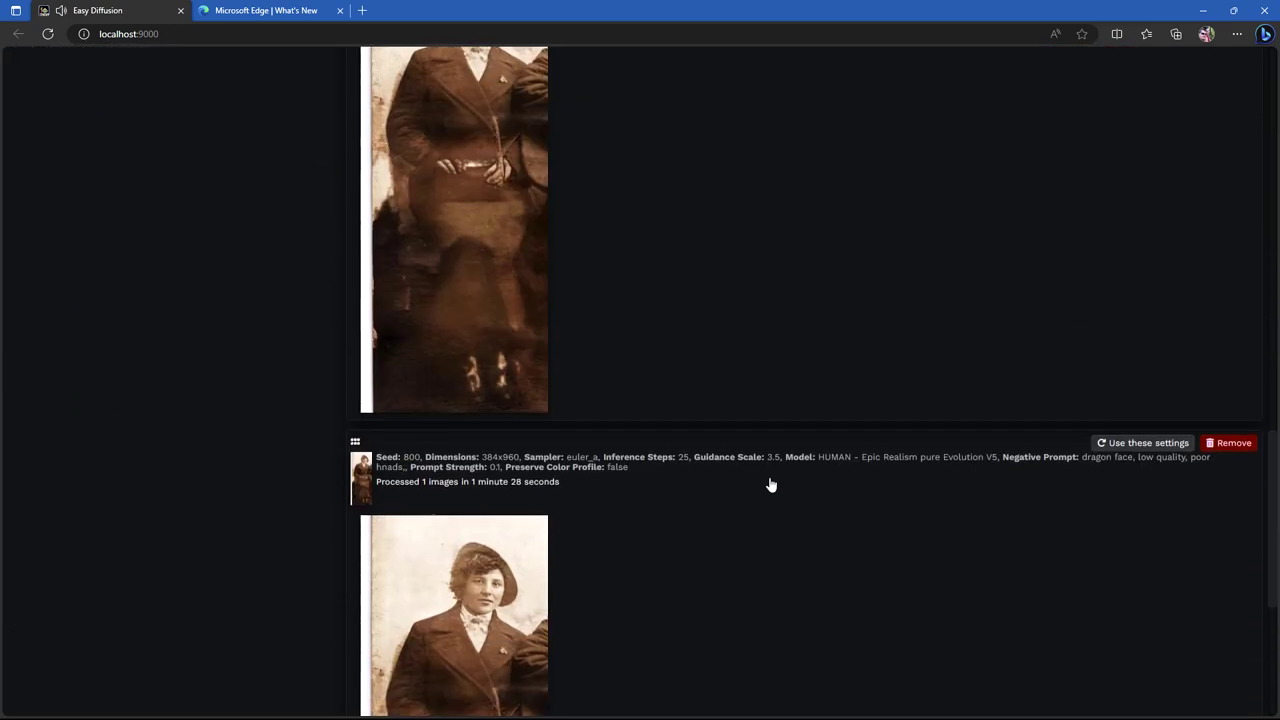
pyautogui.scroll(-2, 622, 432)
pyautogui.scroll(1, 834, 437)
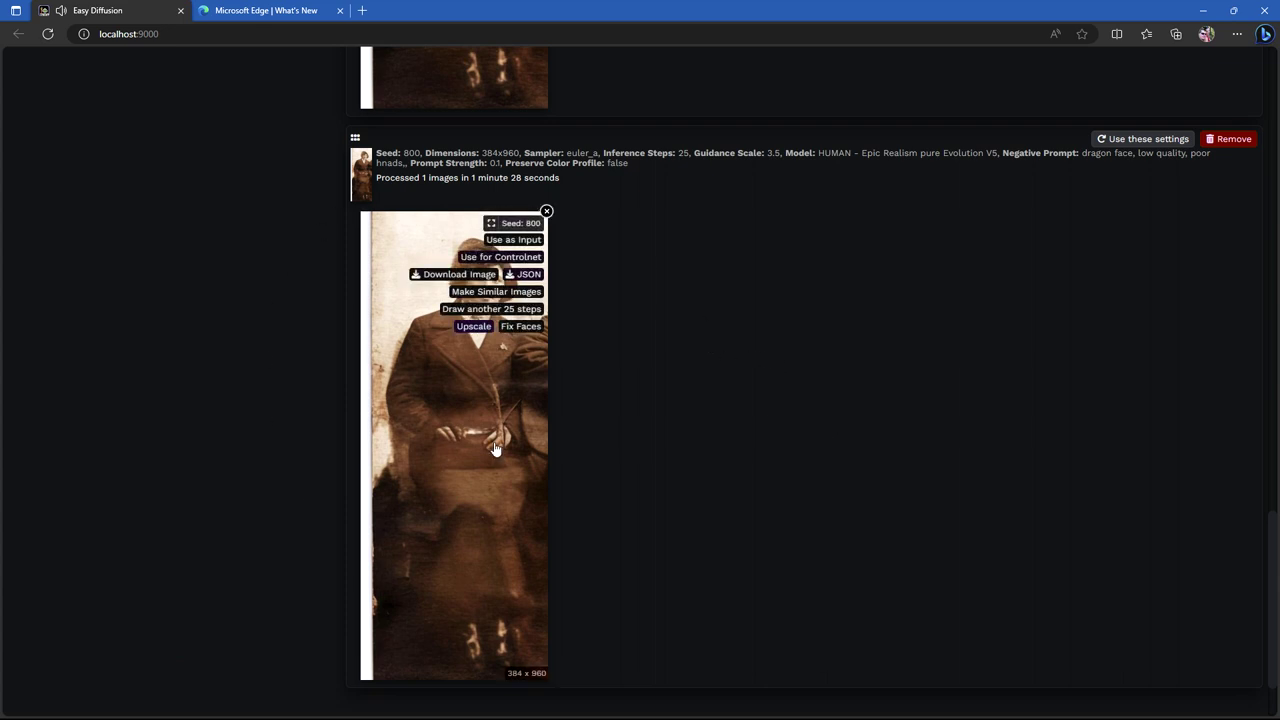
pyautogui.moveTo(395, 352)
pyautogui.scroll(15, 746, 419)
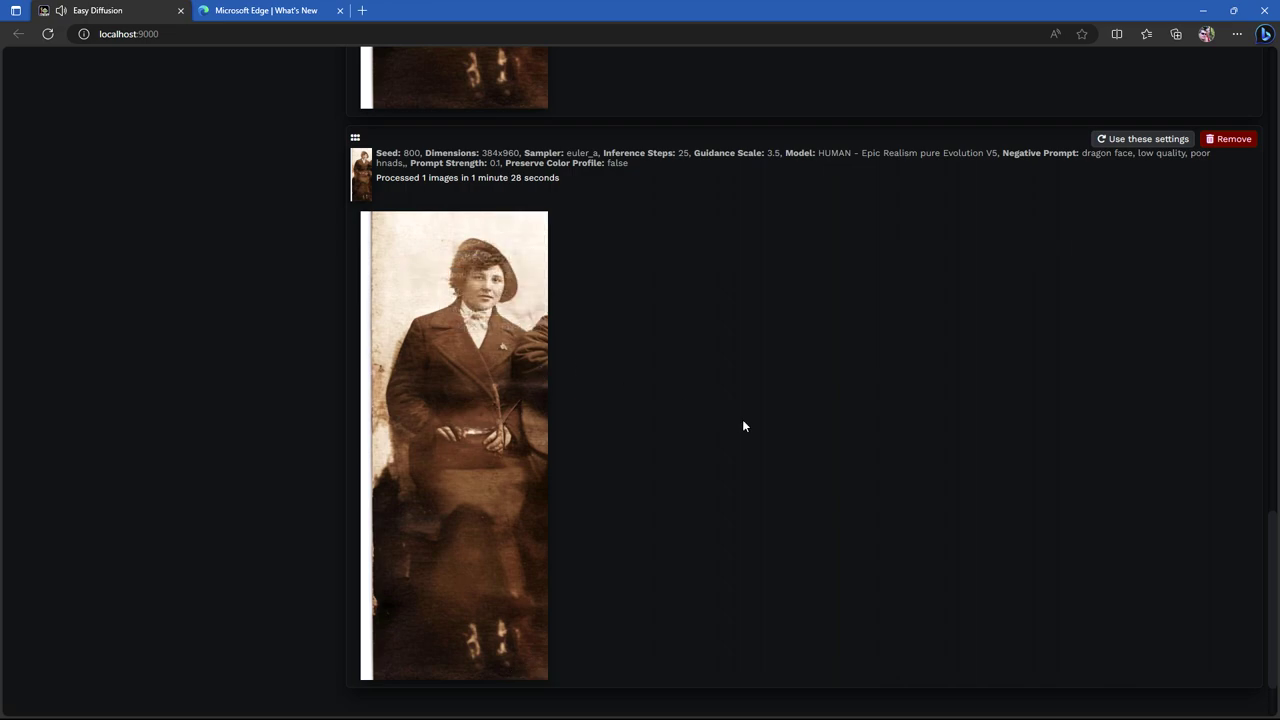
pyautogui.scroll(5, 741, 416)
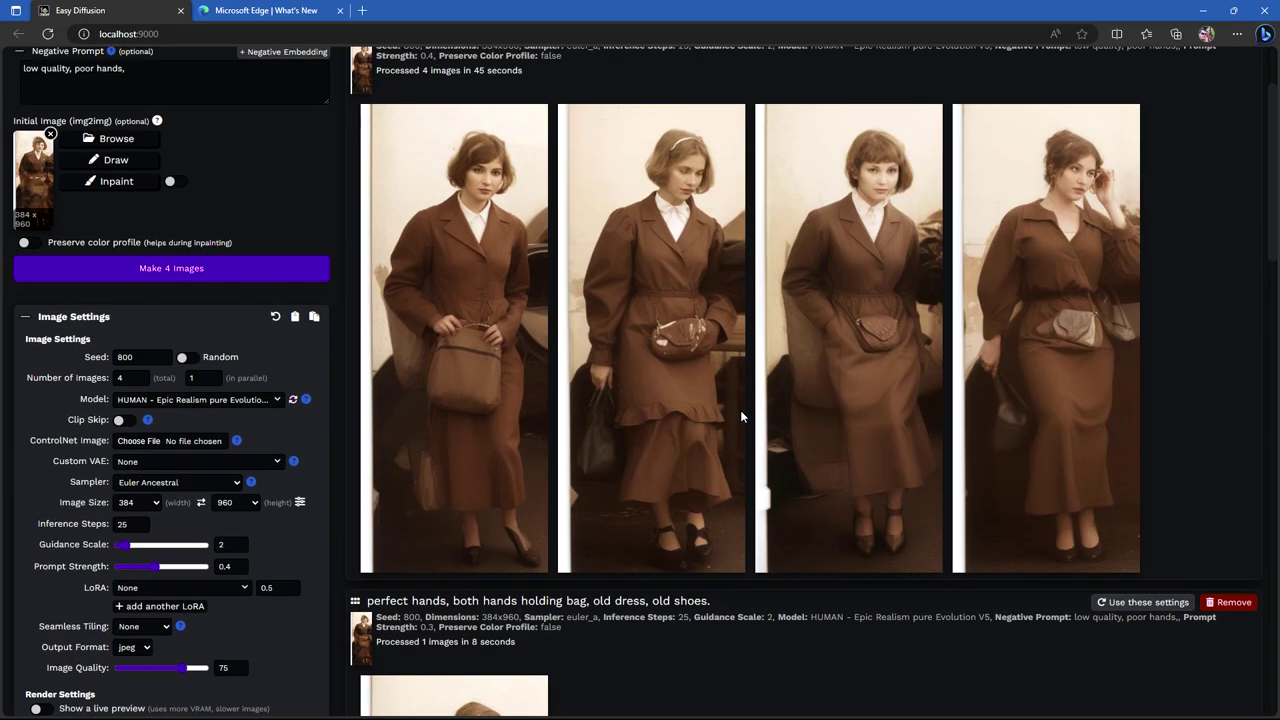
# Download the seed 803 image from the prompt strength 0.4 batch.
pyautogui.moveTo(946, 447)
pyautogui.moveTo(1000, 443)
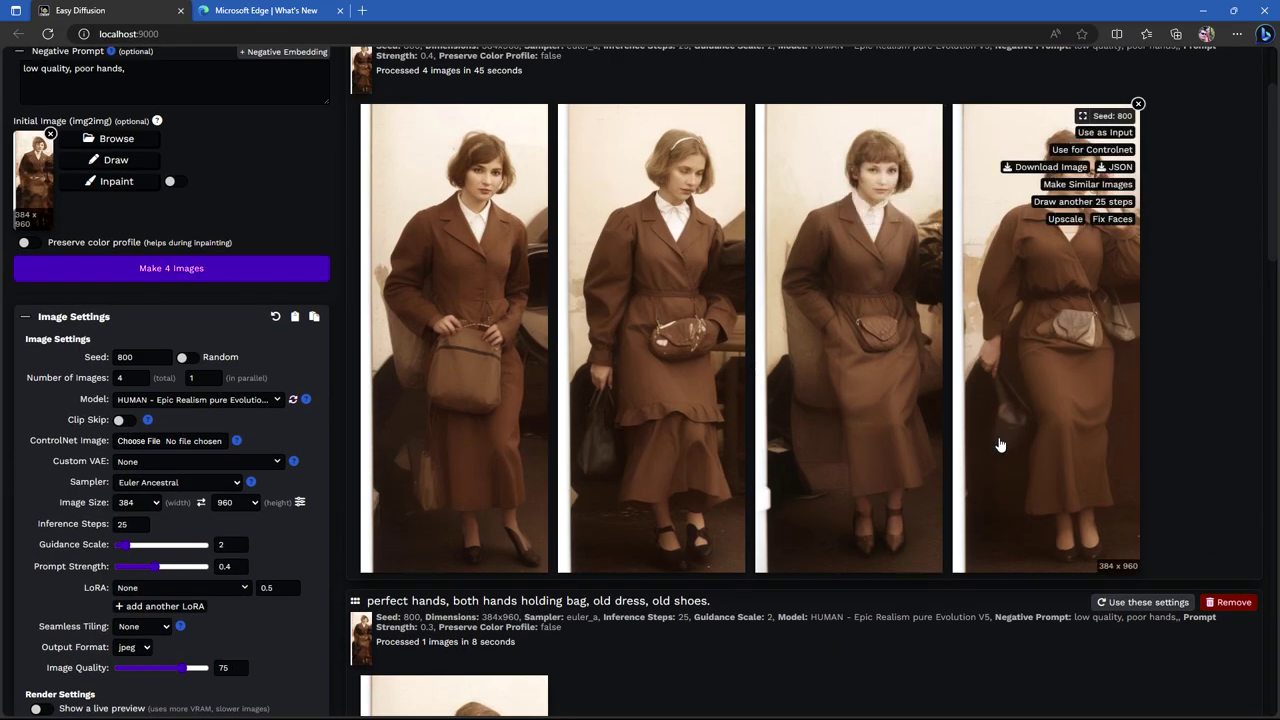
pyautogui.scroll(3, 1000, 443)
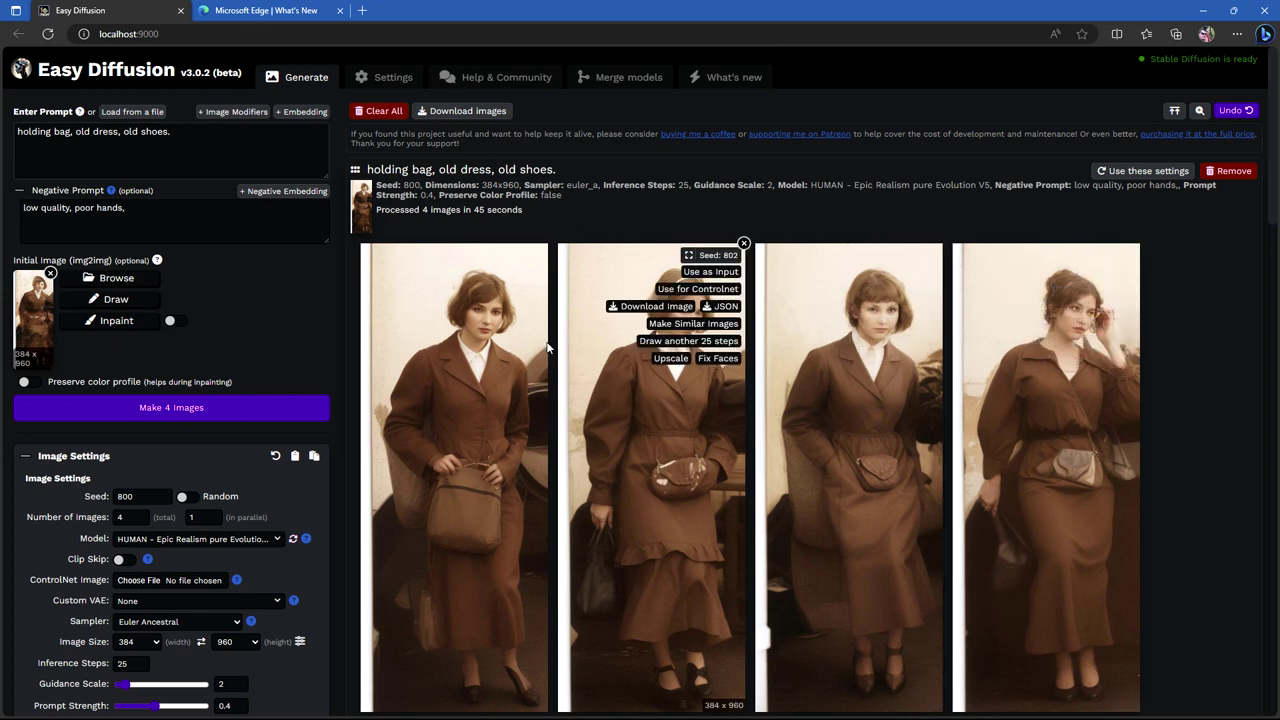
pyautogui.moveTo(472, 285)
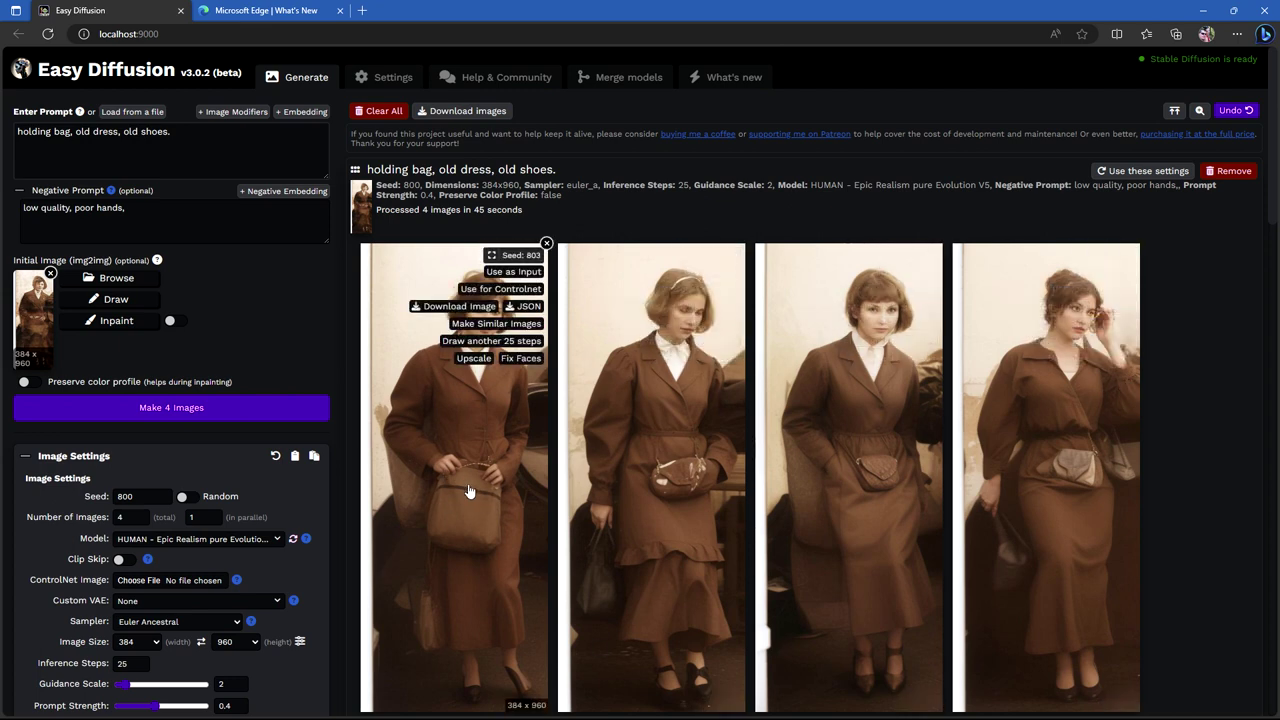
pyautogui.click(470, 309)
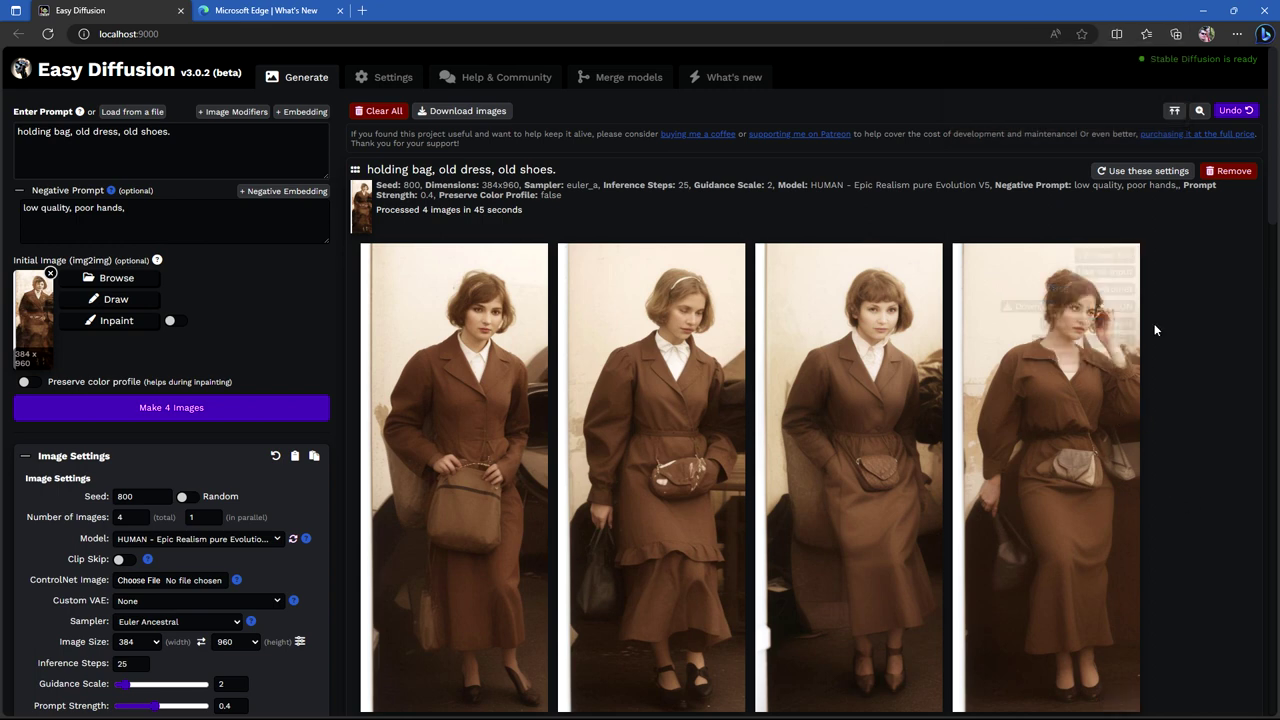
# Remove the prompt strength 0.4 batch, and generate four new images with the prompt strength lowered to 0.3.
pyautogui.click(1232, 175)
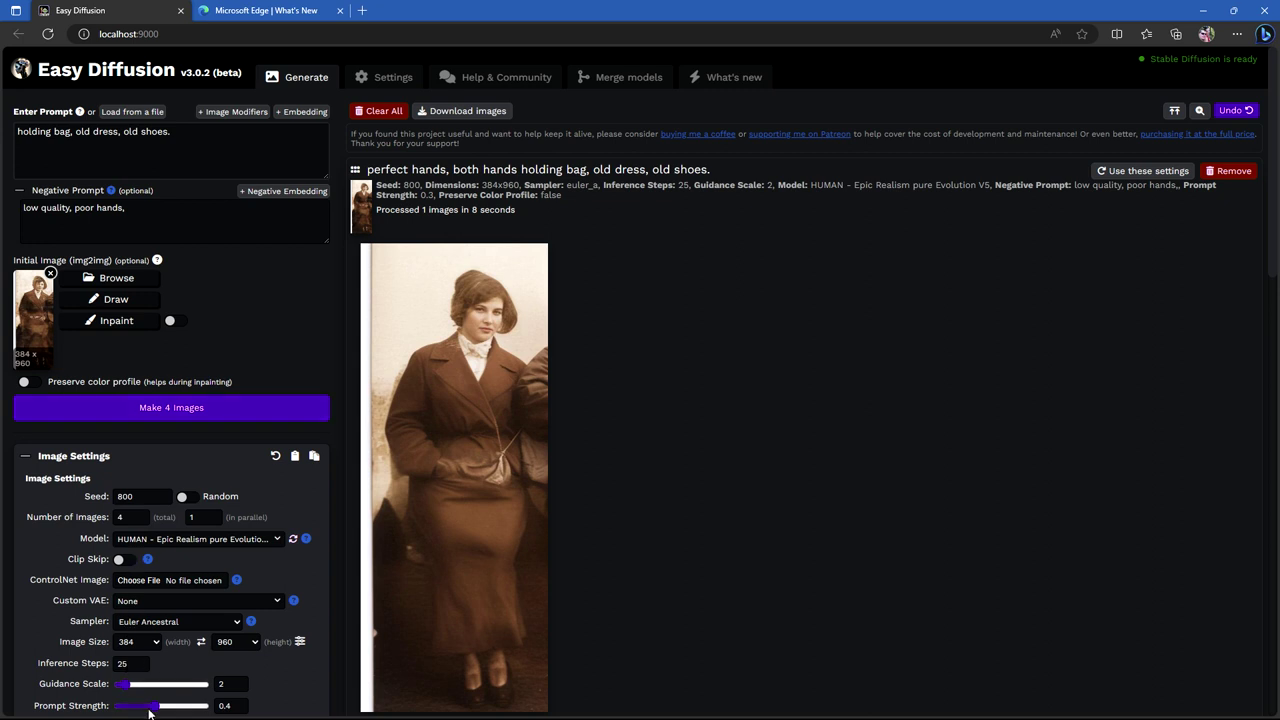
pyautogui.scroll(-2, 158, 708)
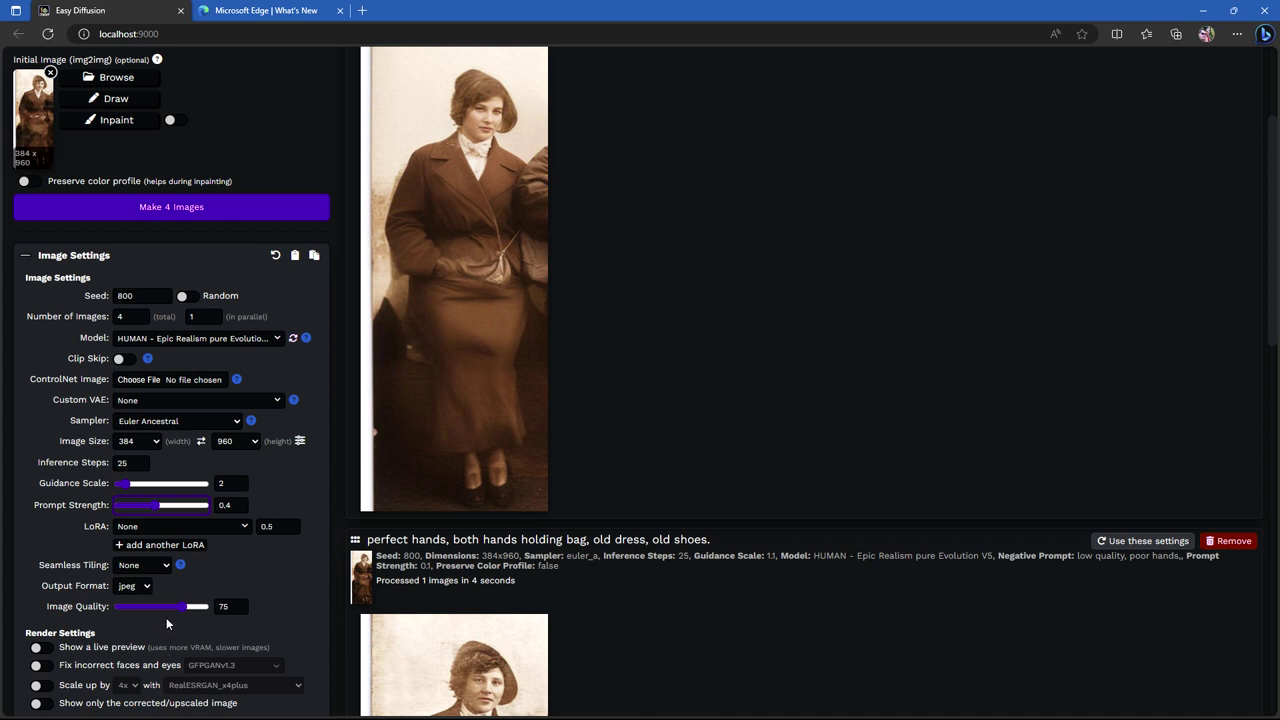
pyautogui.press('Left')
pyautogui.press('Left')
pyautogui.click(169, 207)
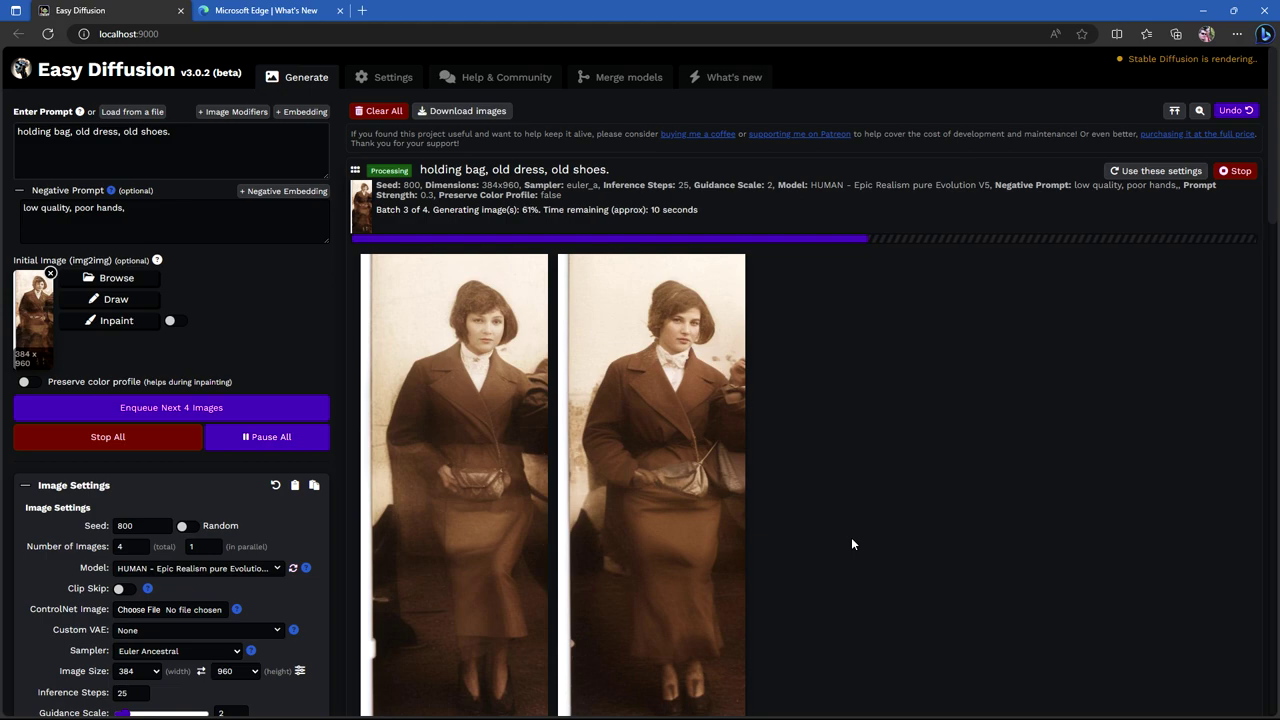
# Compare the new prompt strength 0.3 images with the earlier single-image results at strengths 0.3 and 0.1.
pyautogui.scroll(-9, 850, 537)
pyautogui.scroll(-2, 597, 540)
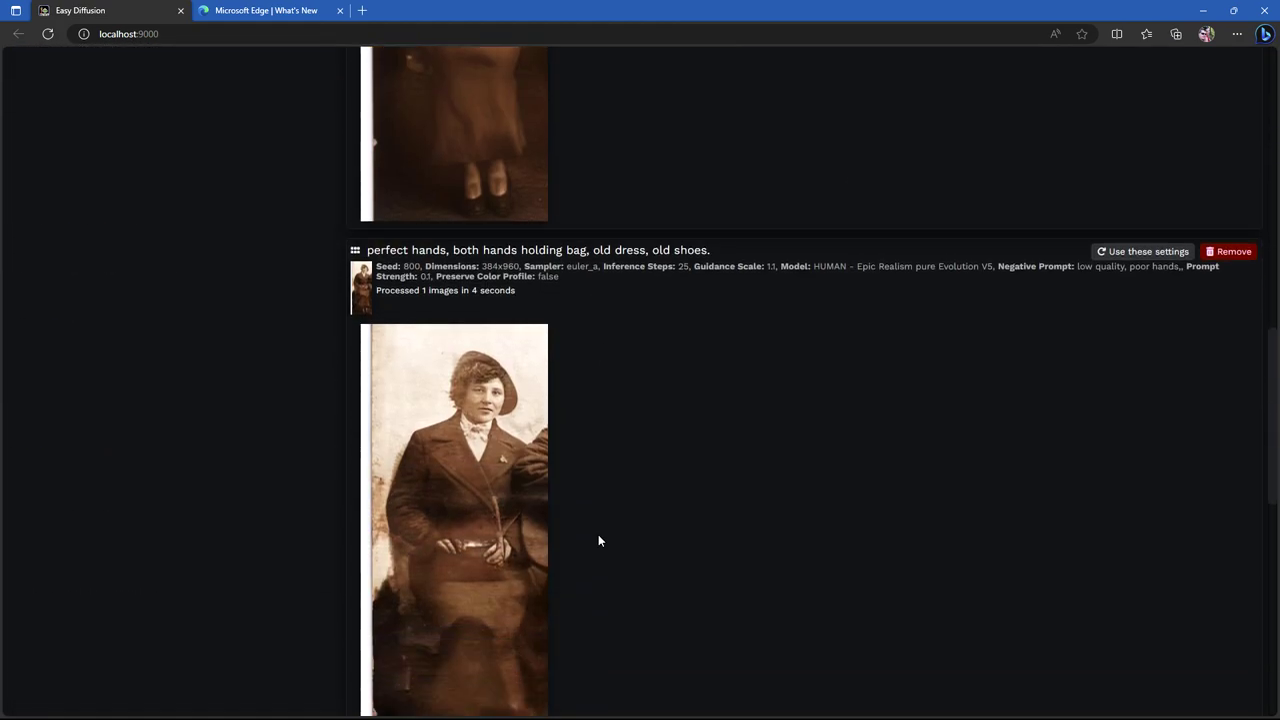
pyautogui.moveTo(543, 290)
pyautogui.scroll(1, 535, 510)
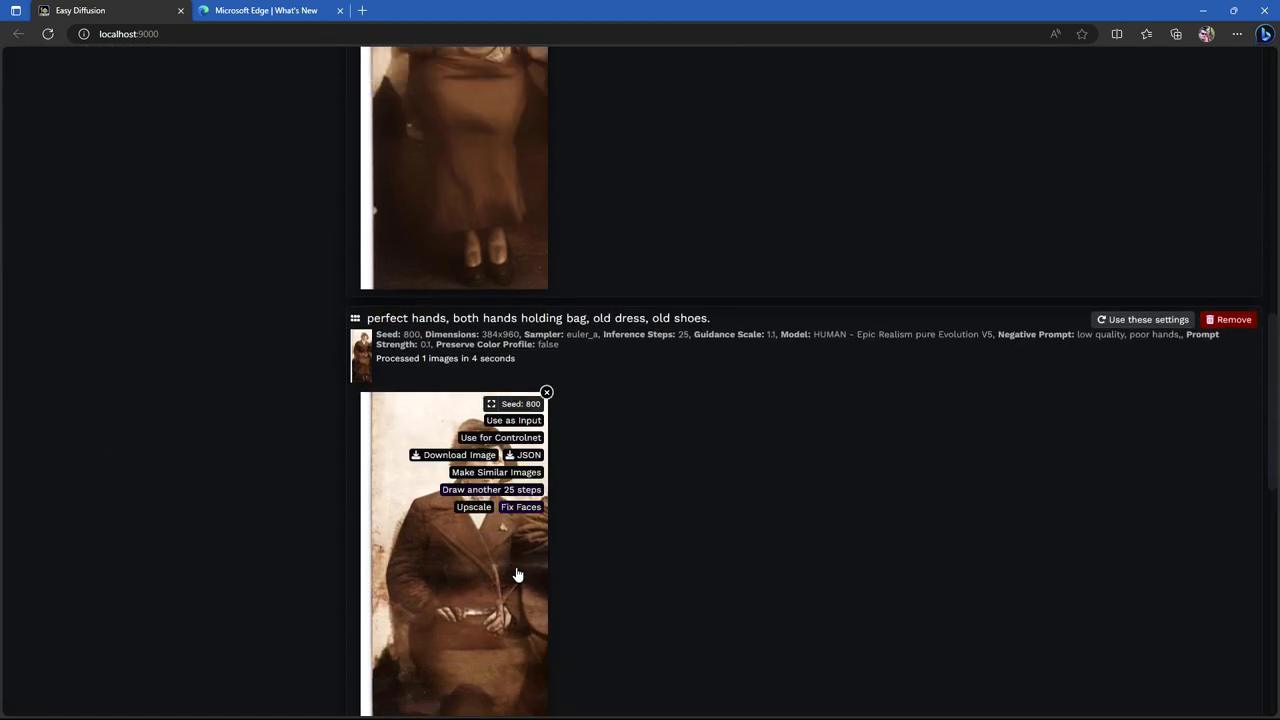
pyautogui.scroll(4, 764, 544)
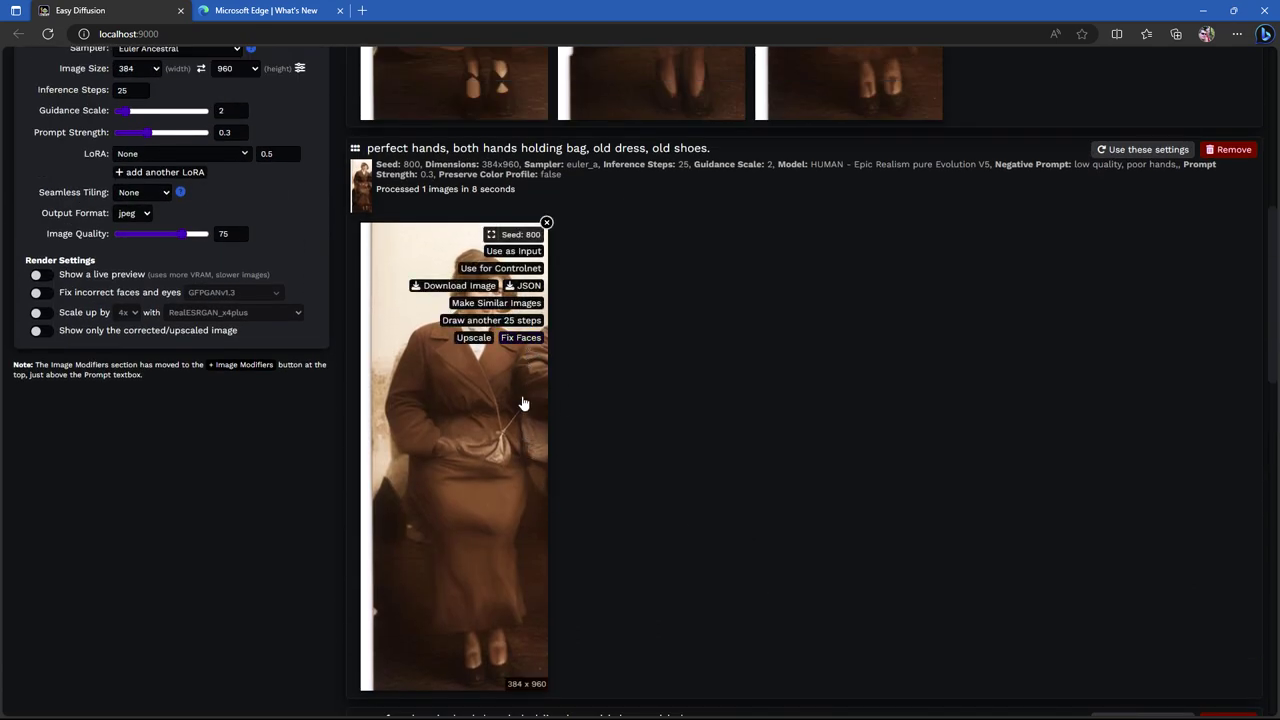
pyautogui.scroll(-1, 953, 374)
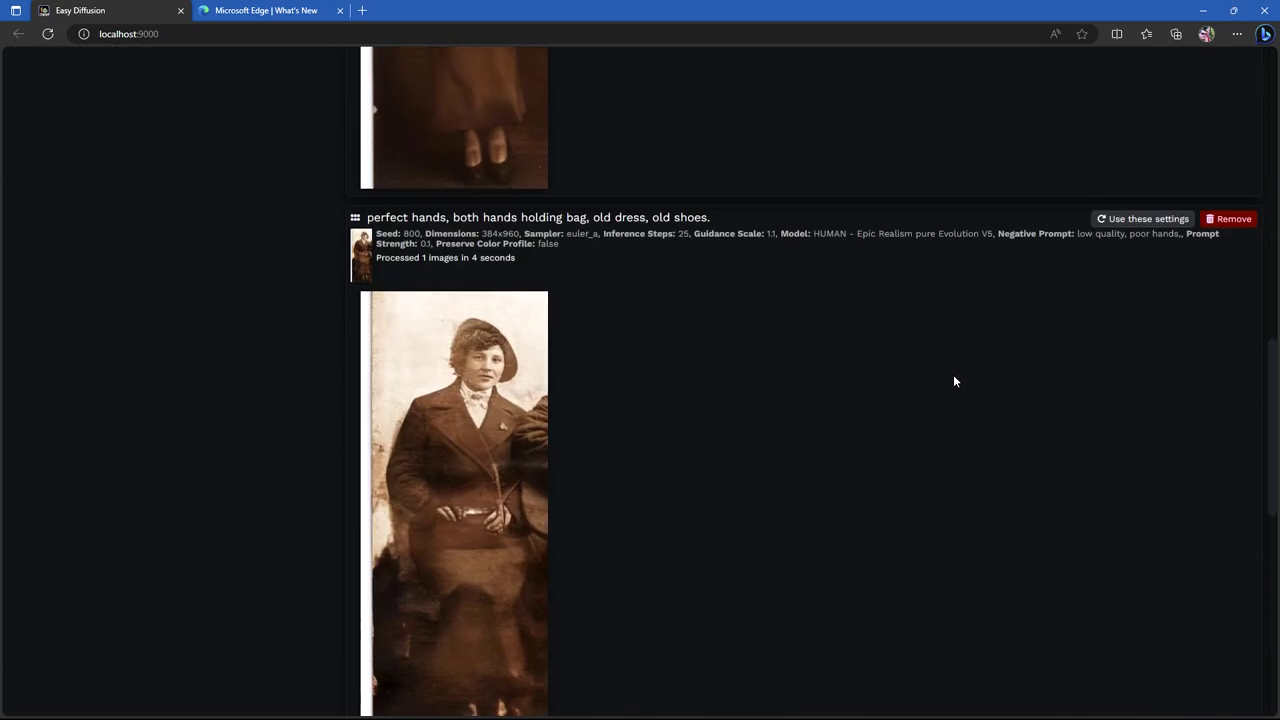
pyautogui.scroll(3, 990, 390)
pyautogui.scroll(3, 1093, 431)
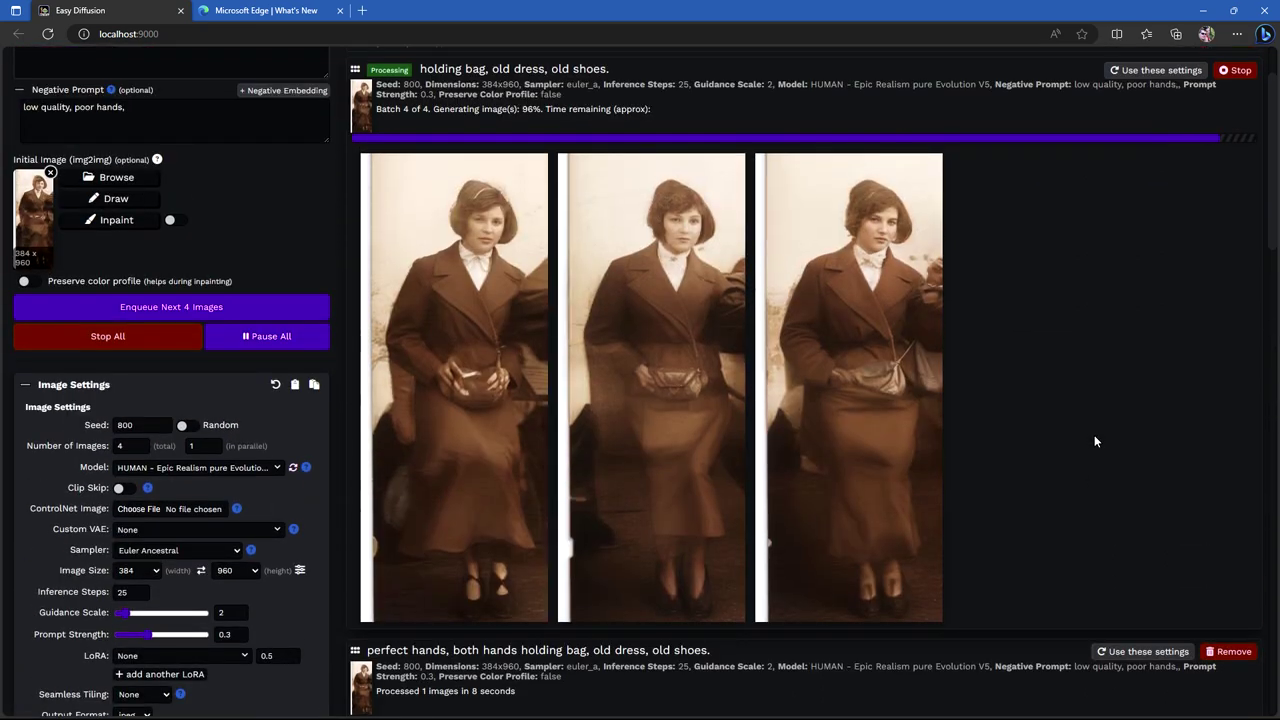
# Remove the single-image "perfect hands, both hands holding bag" result generated with prompt strength 0.3.
pyautogui.scroll(-2, 1097, 438)
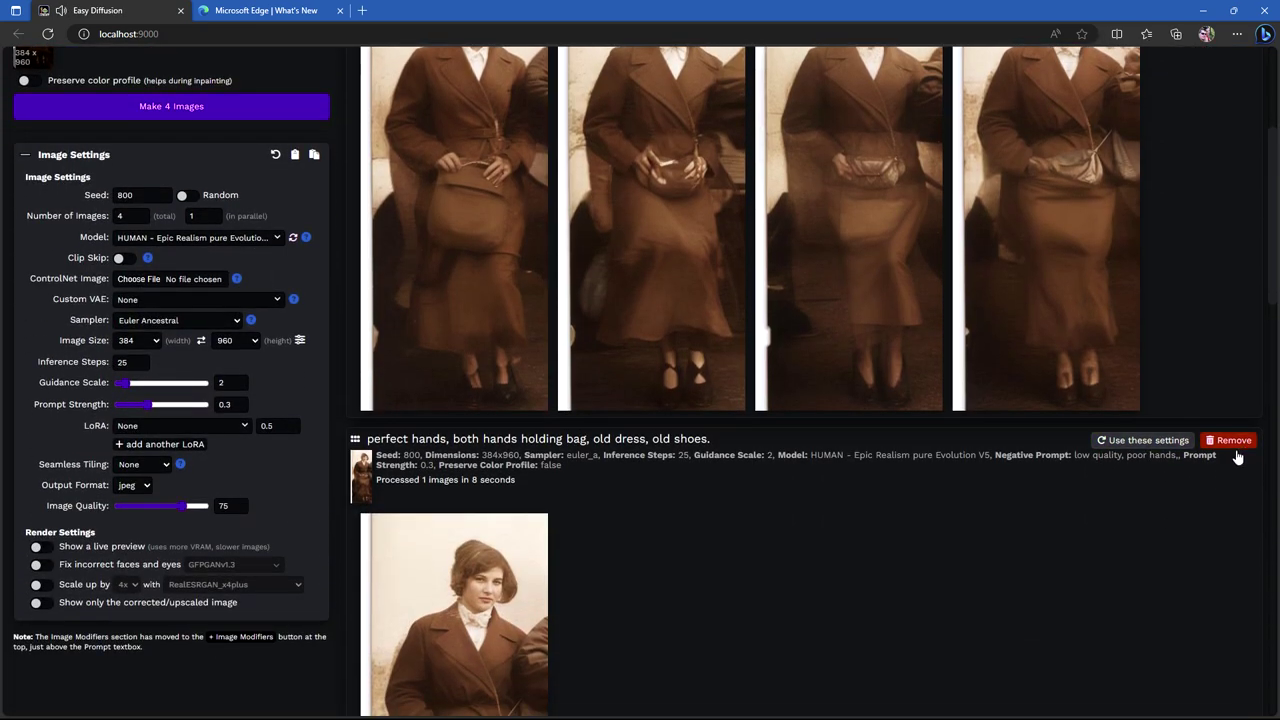
pyautogui.scroll(2, 1240, 470)
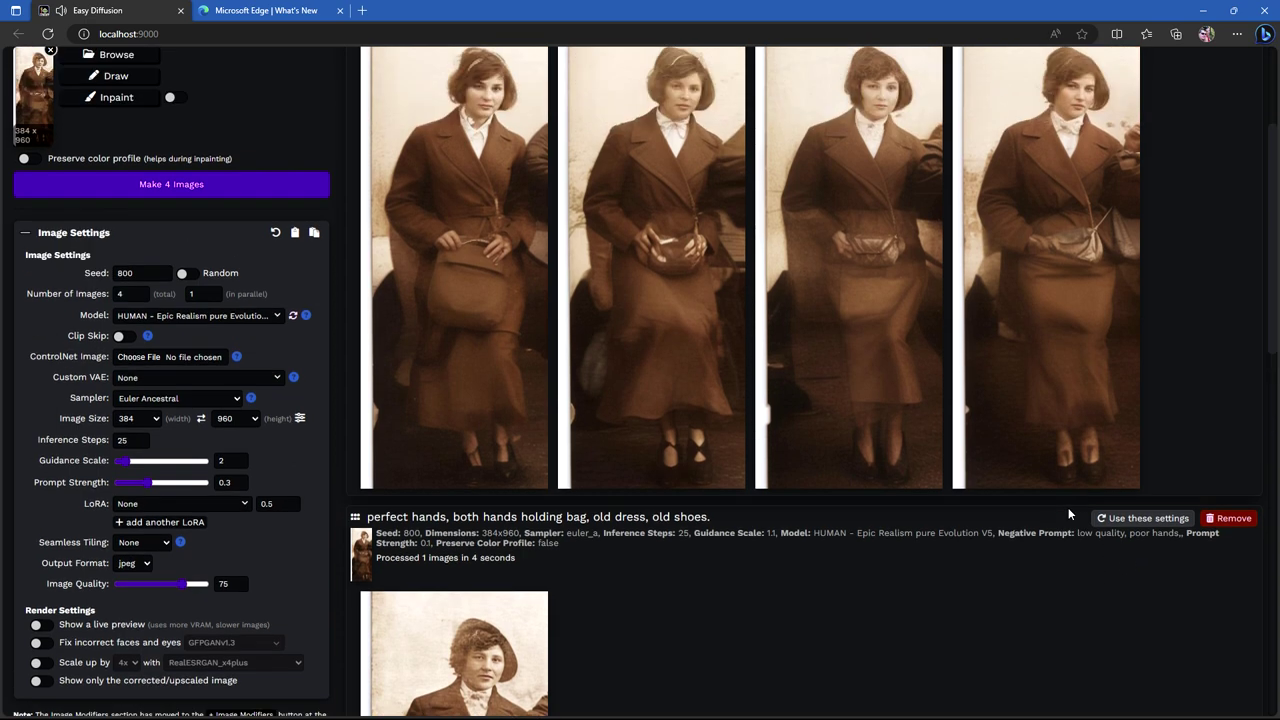
# Check the four new images against the prompt strength 0.1 results, and download the seed 801 image.
pyautogui.moveTo(836, 462)
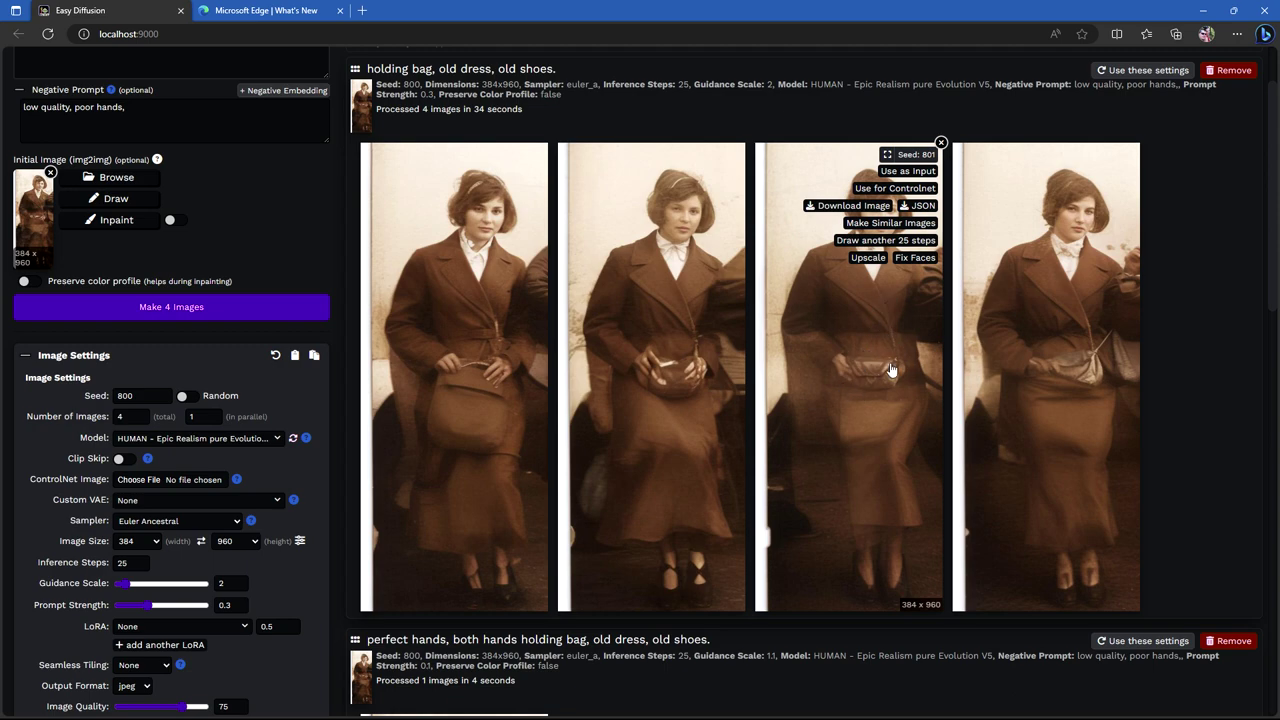
pyautogui.scroll(-10, 886, 420)
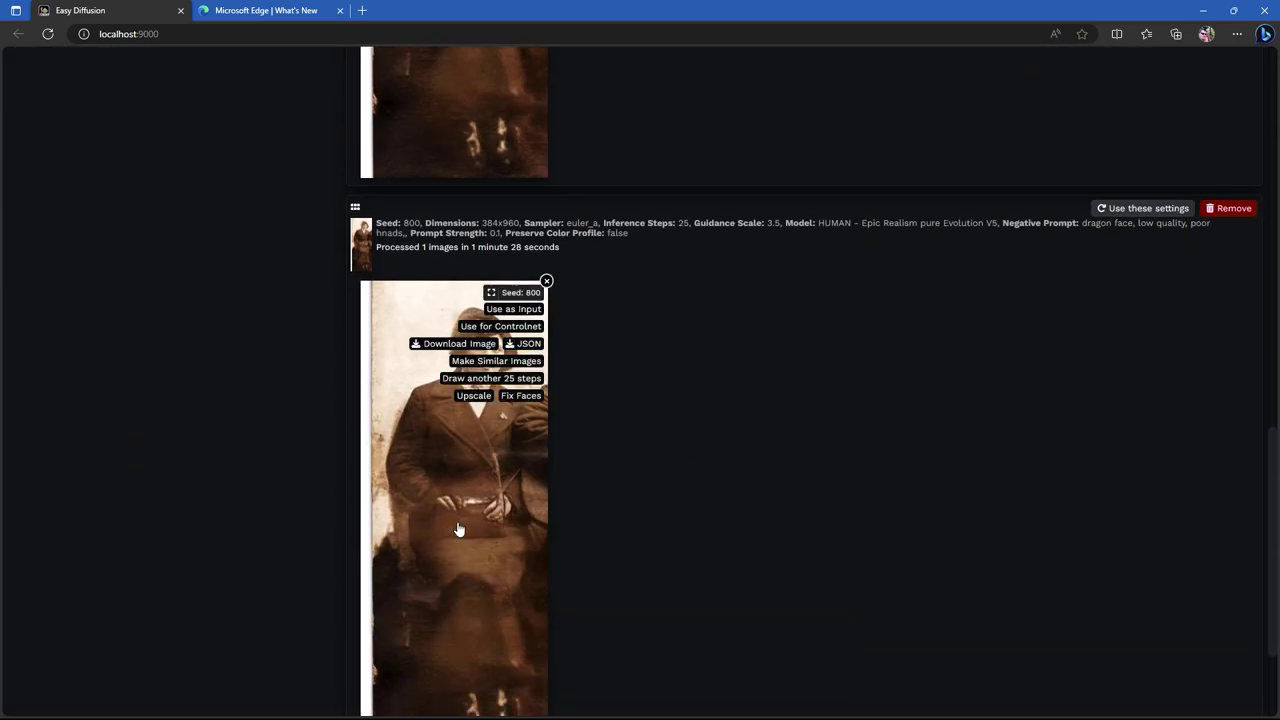
pyautogui.scroll(5, 569, 449)
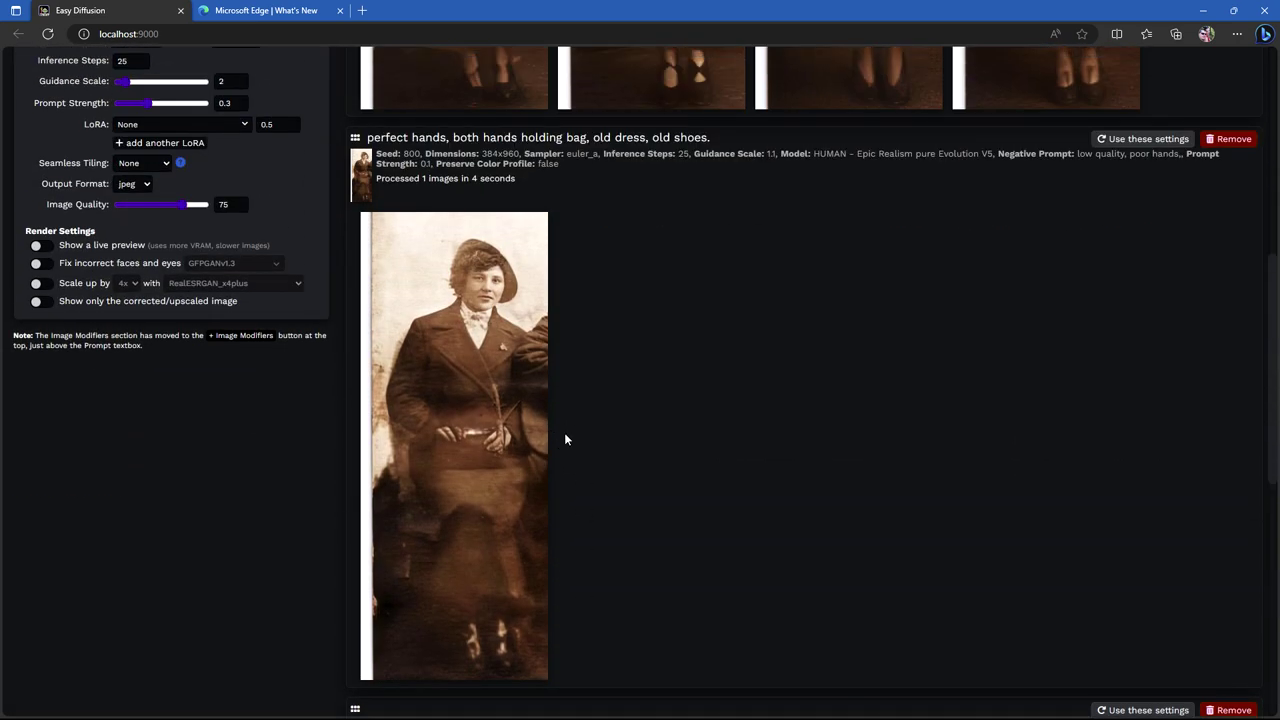
pyautogui.scroll(5, 570, 435)
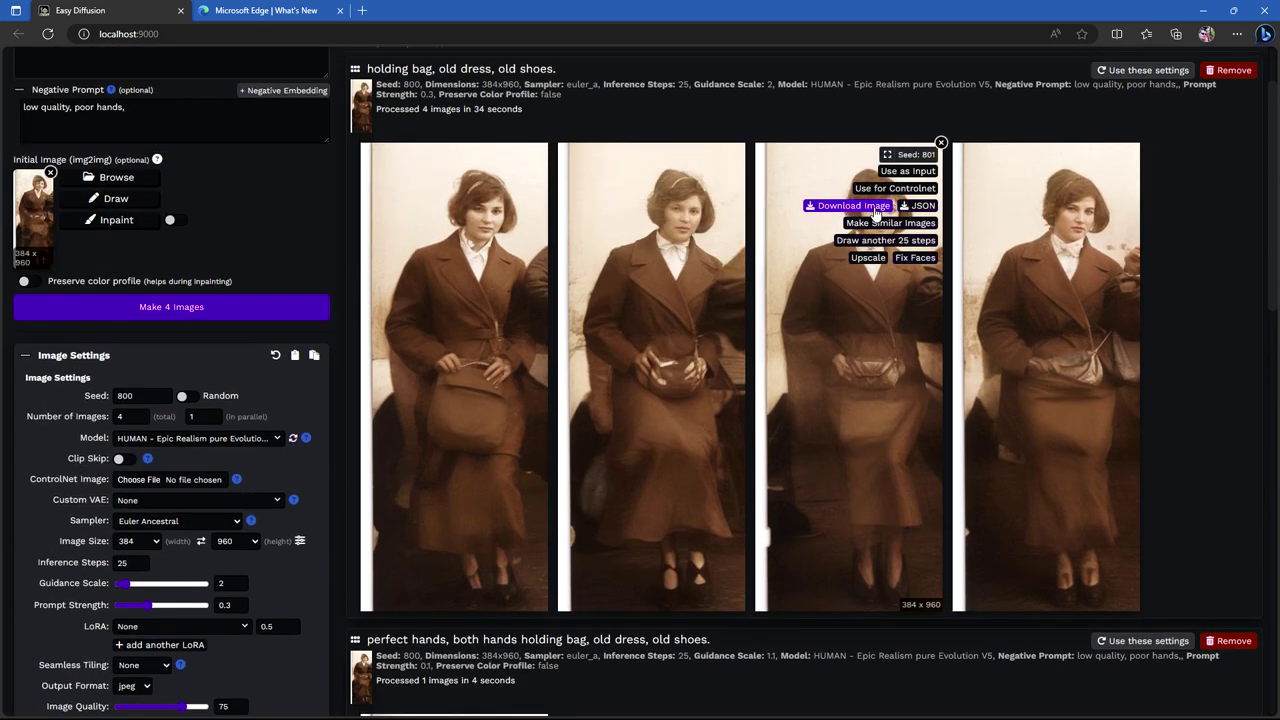
pyautogui.click(876, 207)
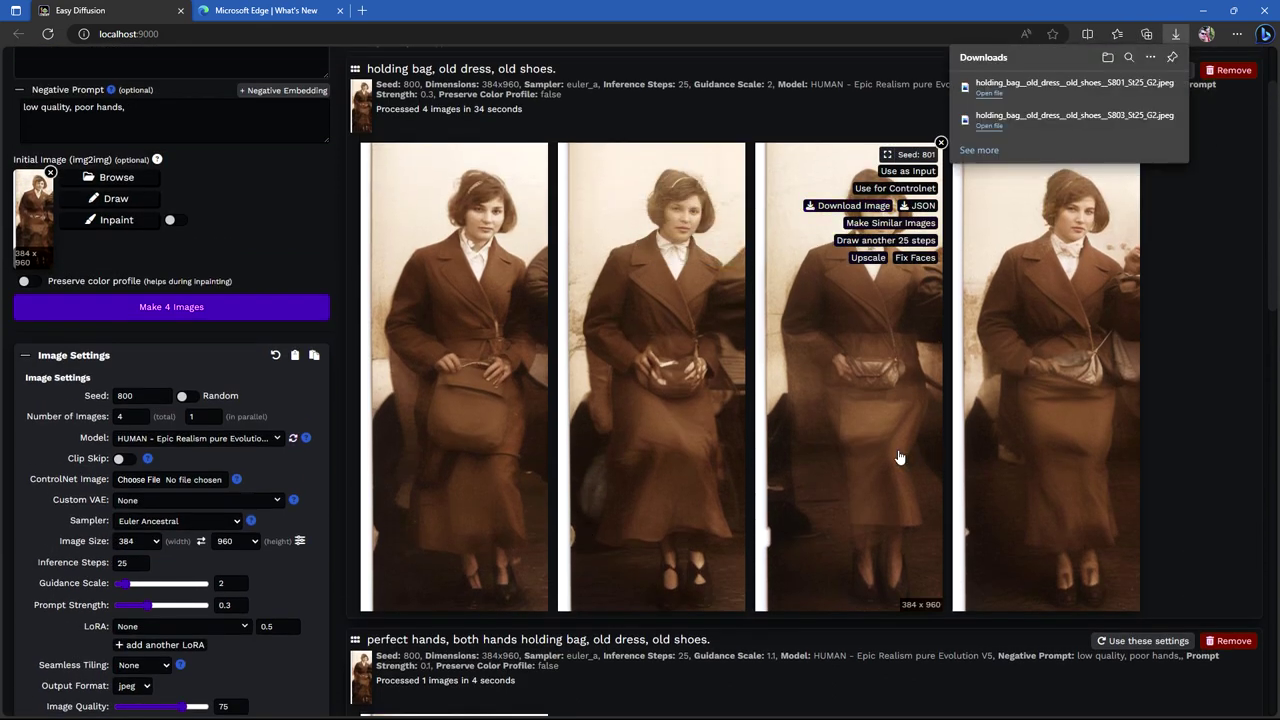
# Download the seed 803 image from the prompt strength 0.3 batch.
pyautogui.moveTo(450, 368)
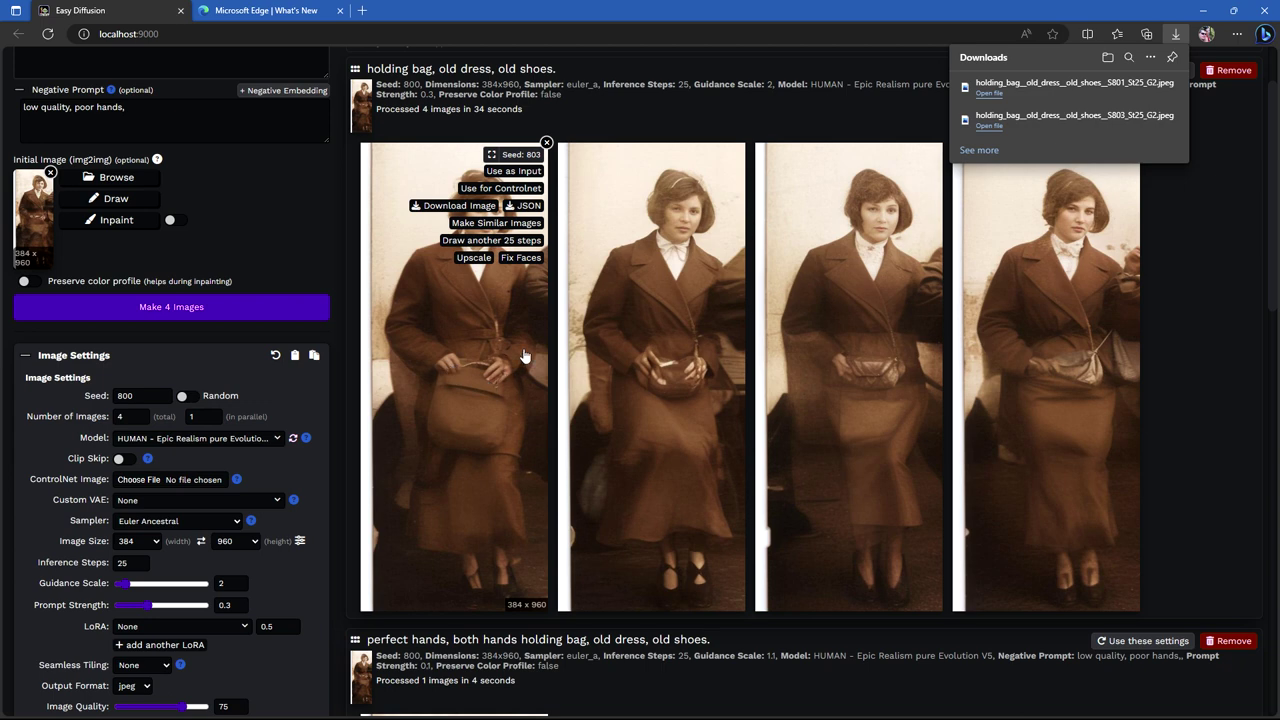
pyautogui.moveTo(848, 372)
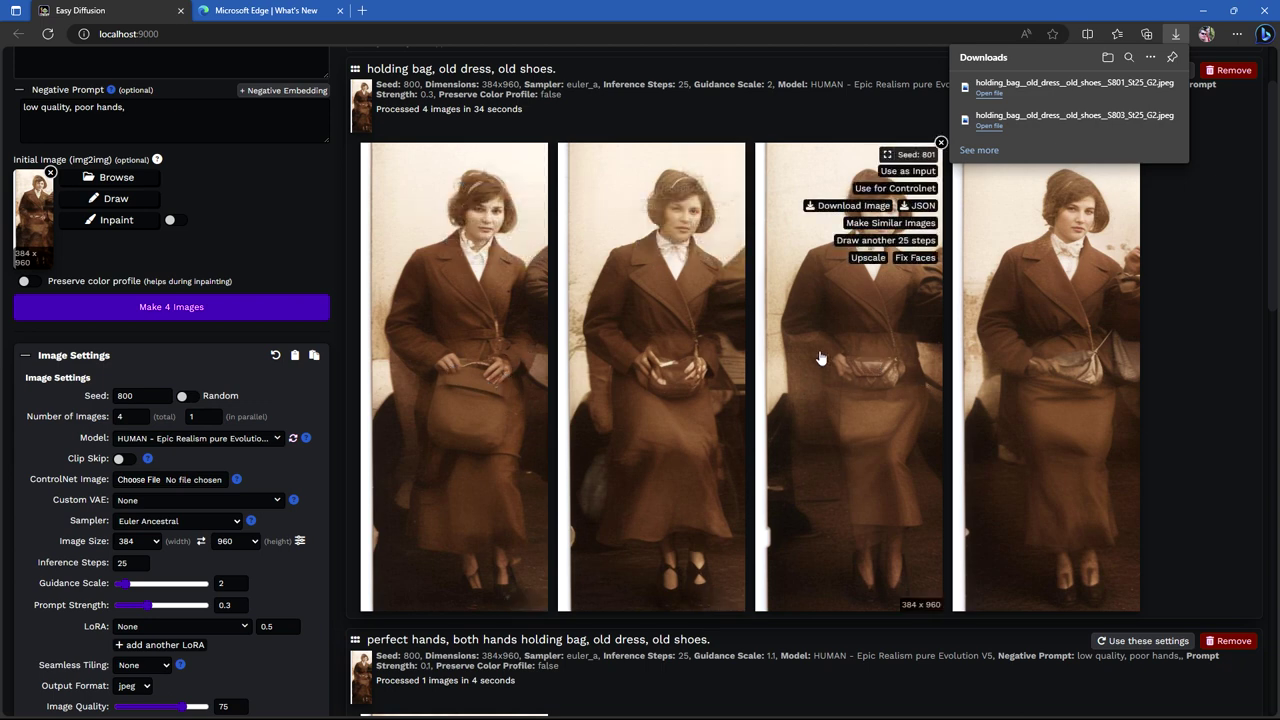
pyautogui.moveTo(474, 212)
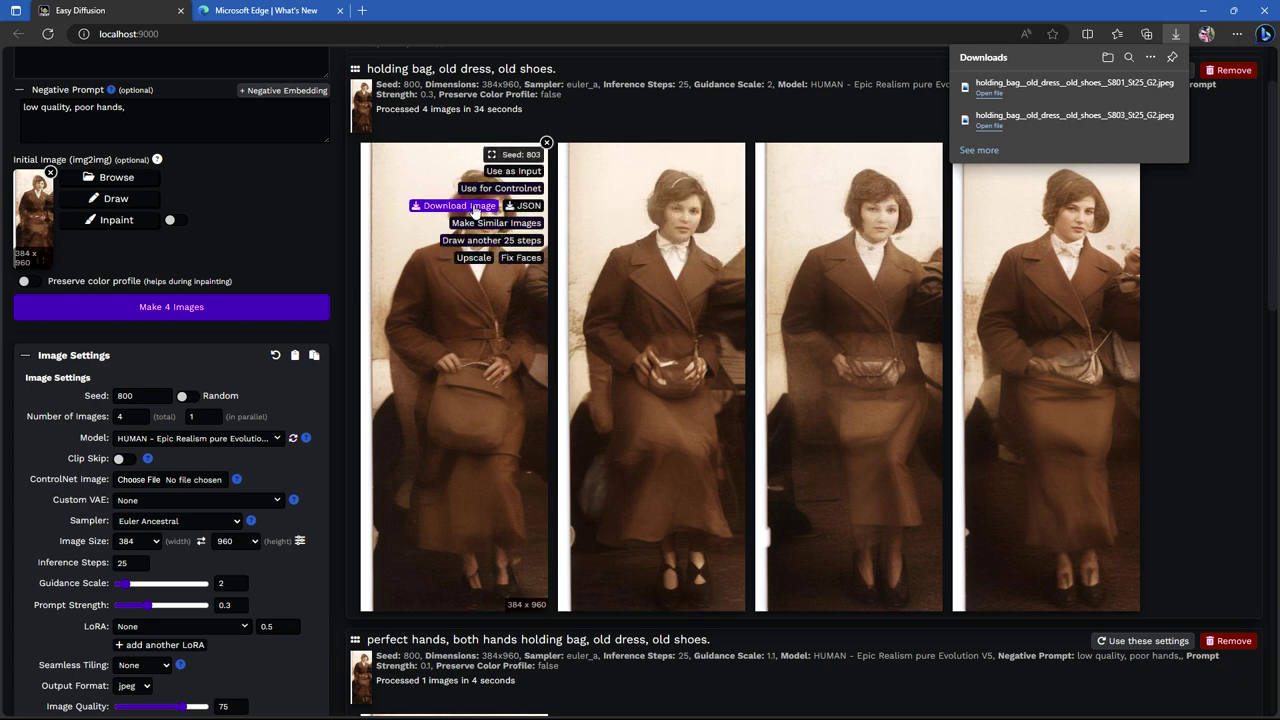
pyautogui.click(475, 208)
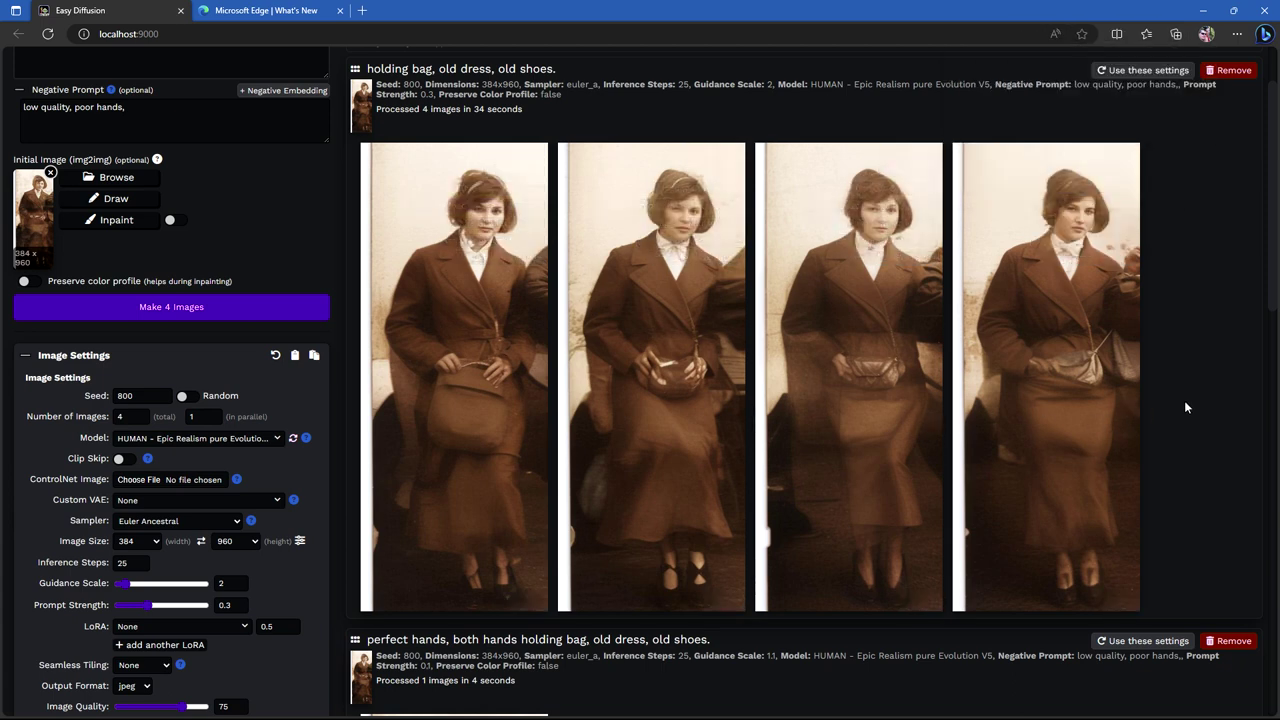
# Download the seed 802 image from the "holding bag, old dress, old shoes." batch.
pyautogui.moveTo(687, 341)
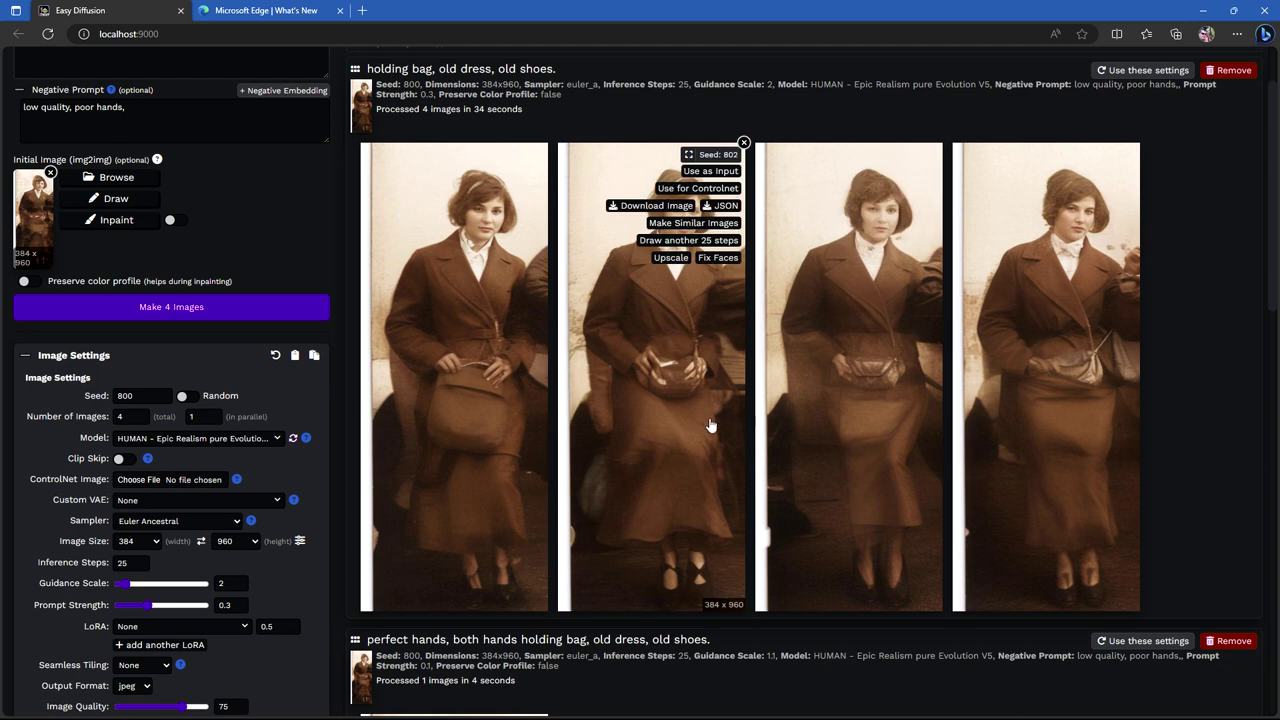
pyautogui.click(652, 206)
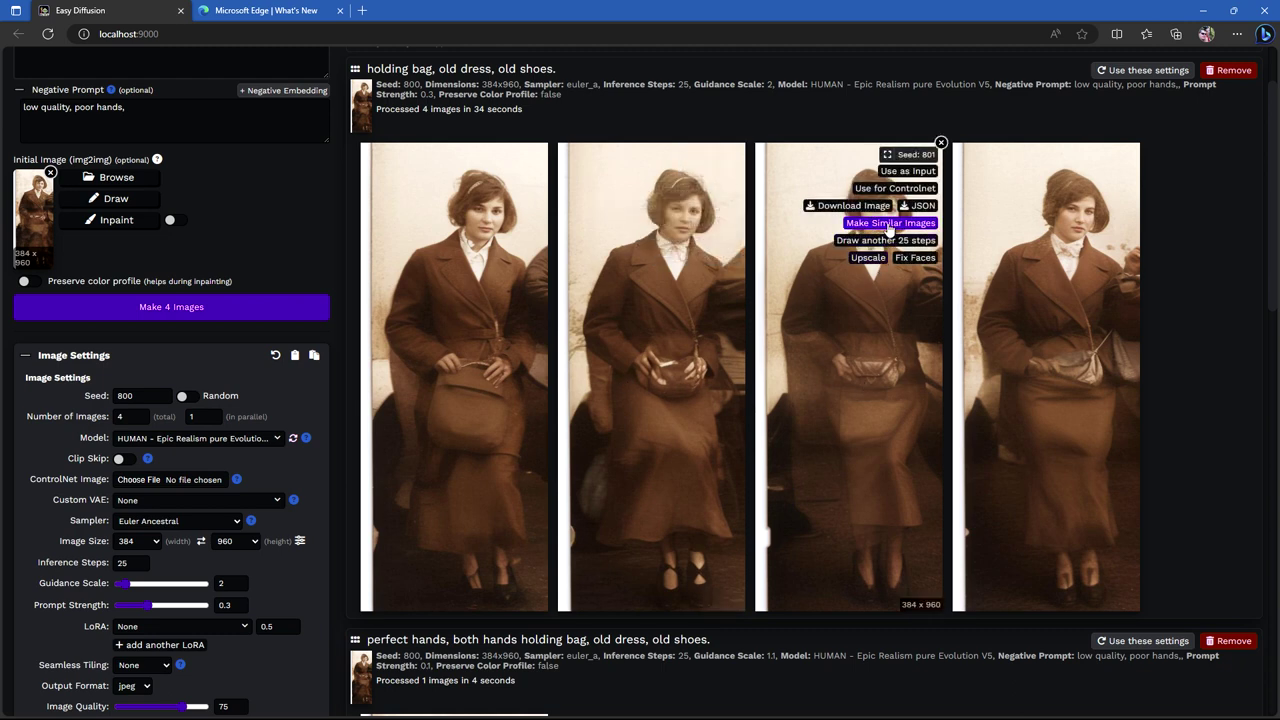
# Try making similar images from the seed 801 result, and review the original batch while they render.
pyautogui.click(889, 223)
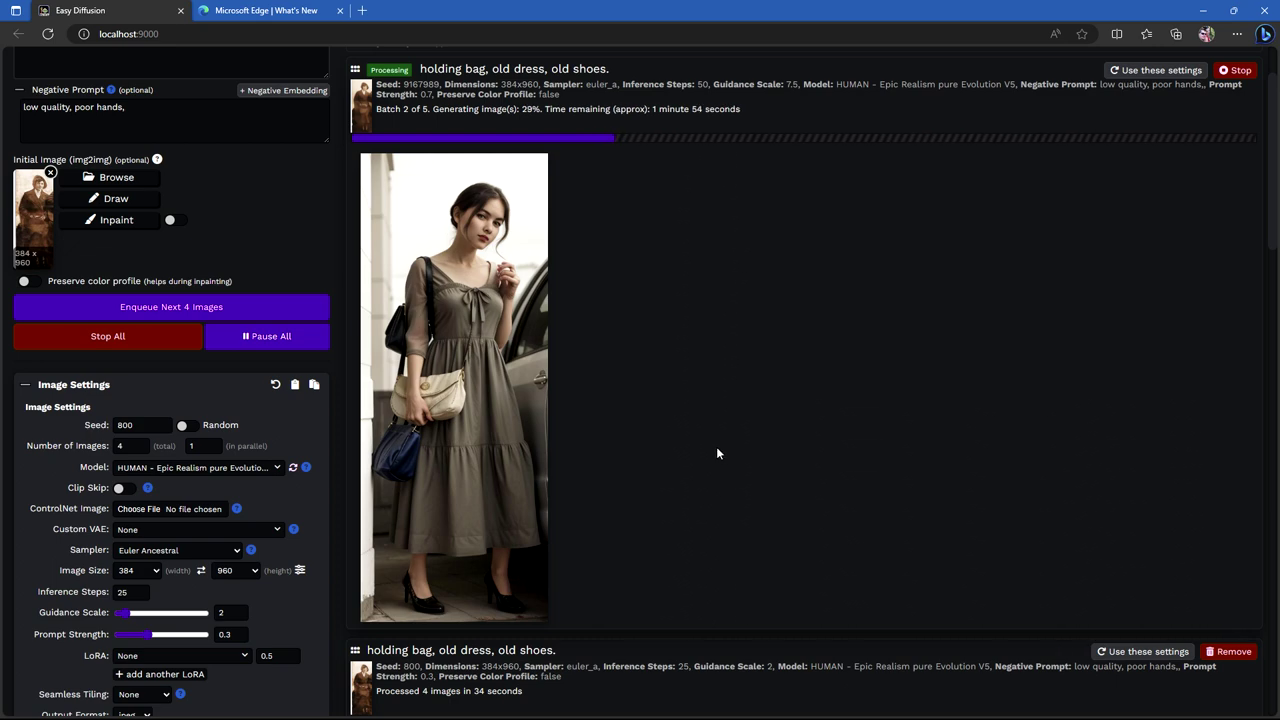
pyautogui.scroll(-3, 716, 453)
pyautogui.moveTo(703, 505)
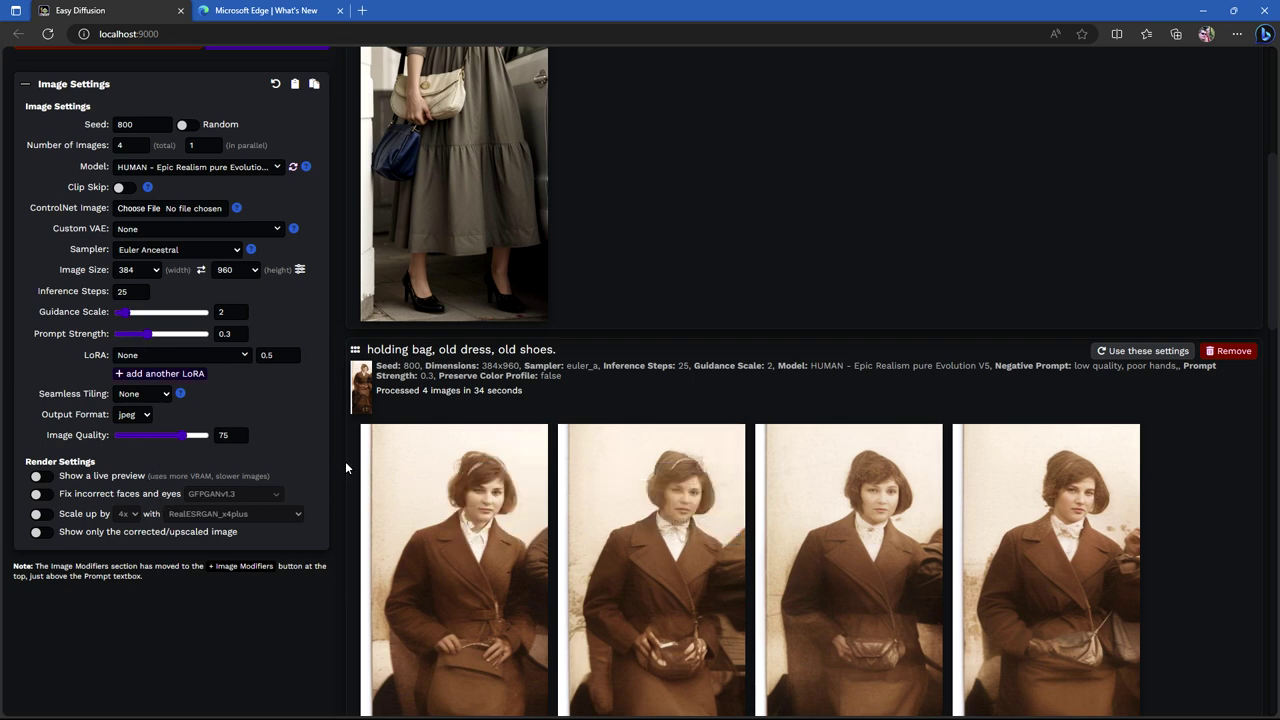
pyautogui.moveTo(670, 545)
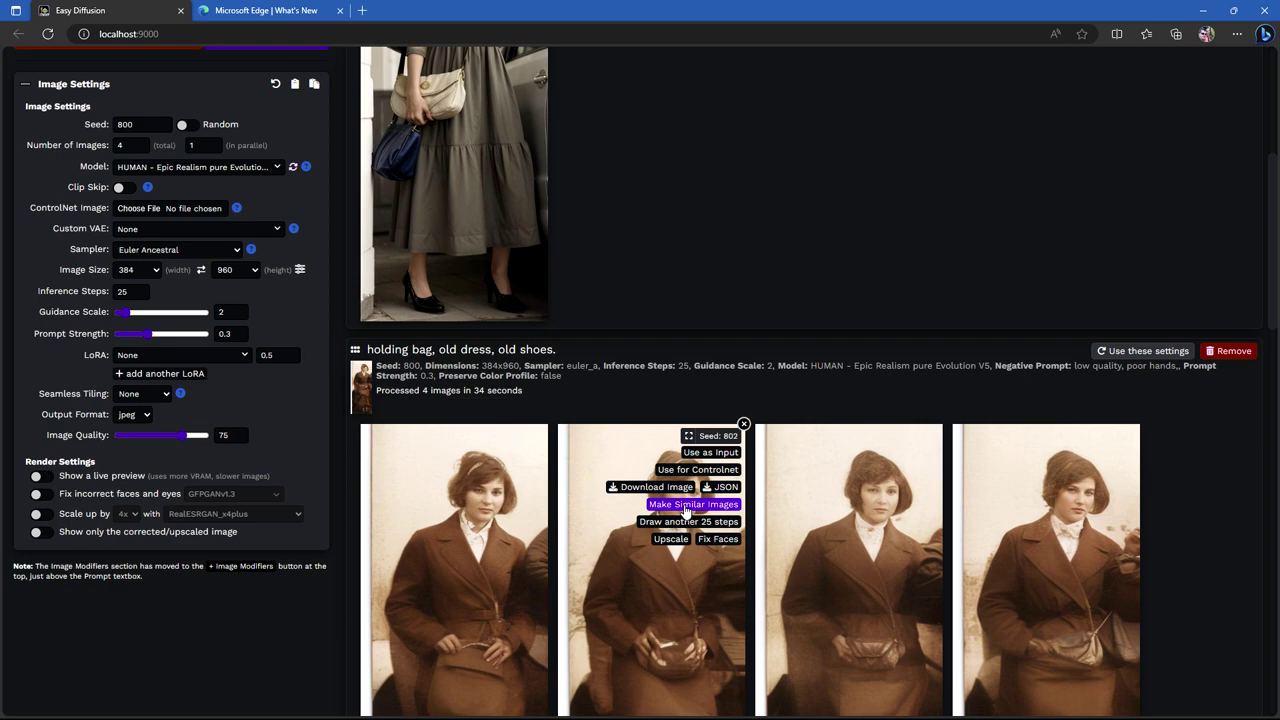
pyautogui.click(686, 505)
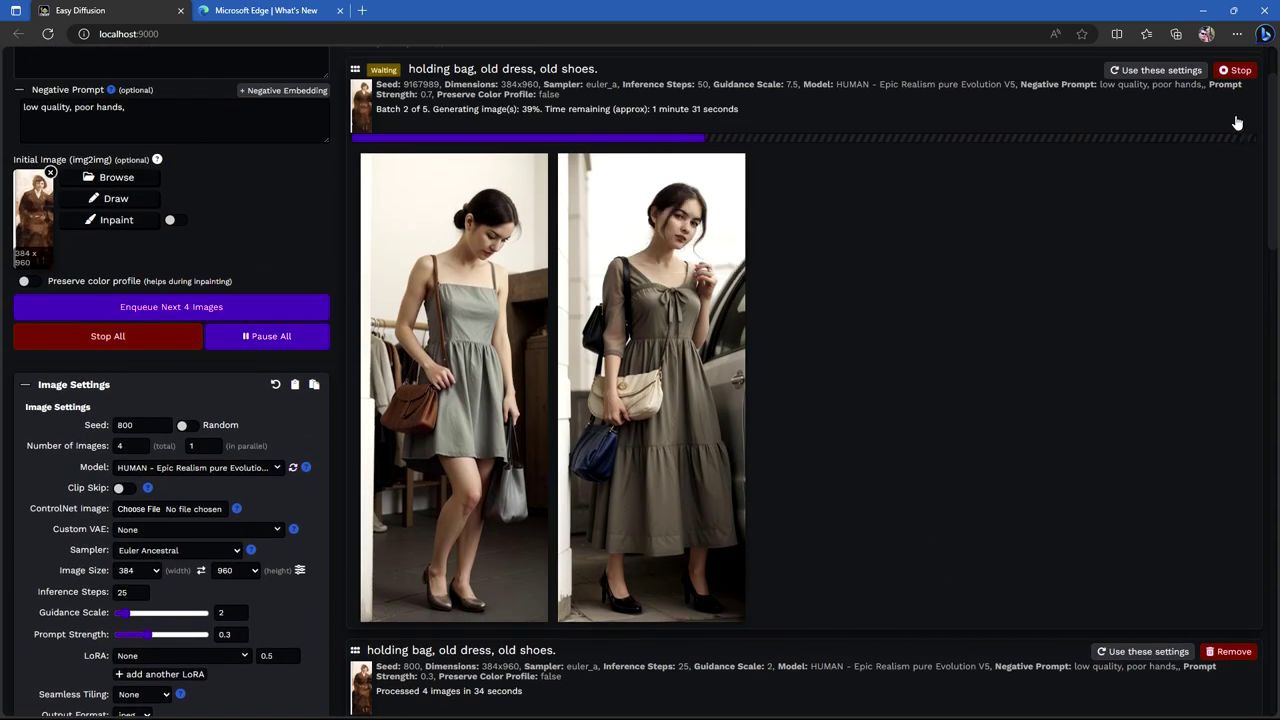
# Stop the similar-images task with prompt strength 0.7 and remove its results.
pyautogui.click(1235, 70)
pyautogui.click(601, 412)
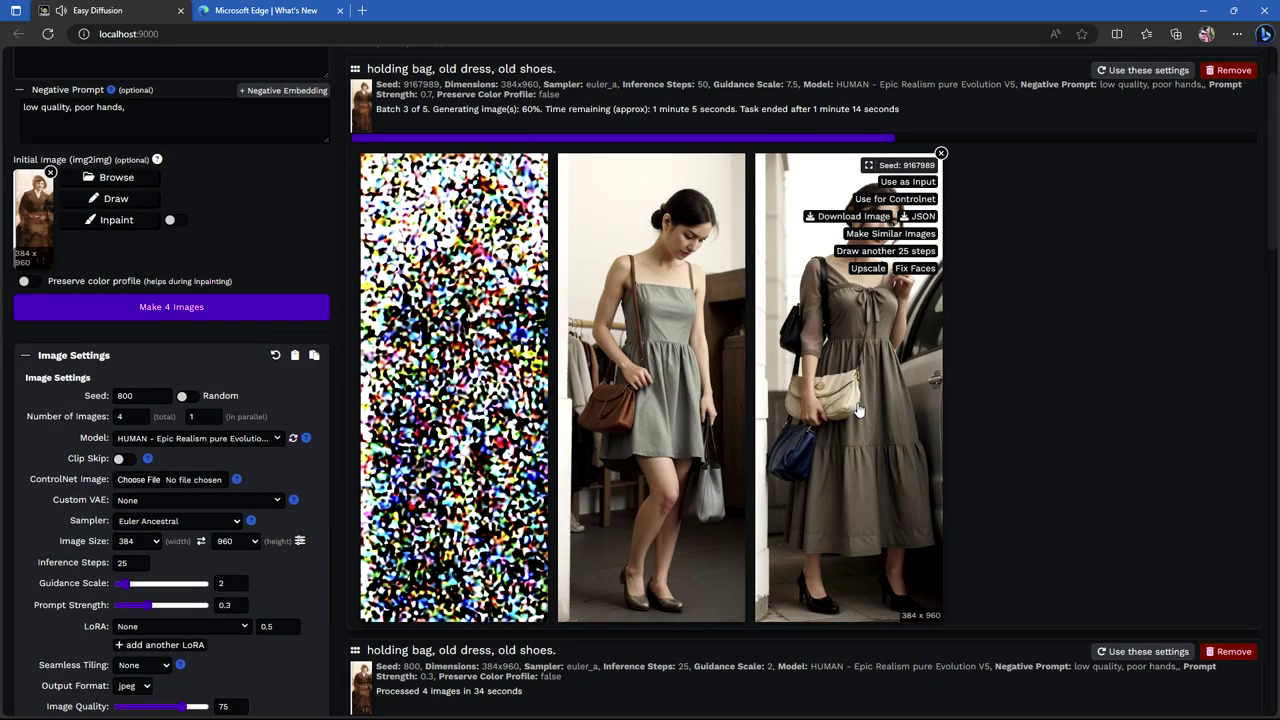
pyautogui.click(1238, 70)
# Change the prompt's opening phrase to "two hand holding a handbag", keeping the old dress and old shoes terms.
pyautogui.scroll(1, 600, 250)
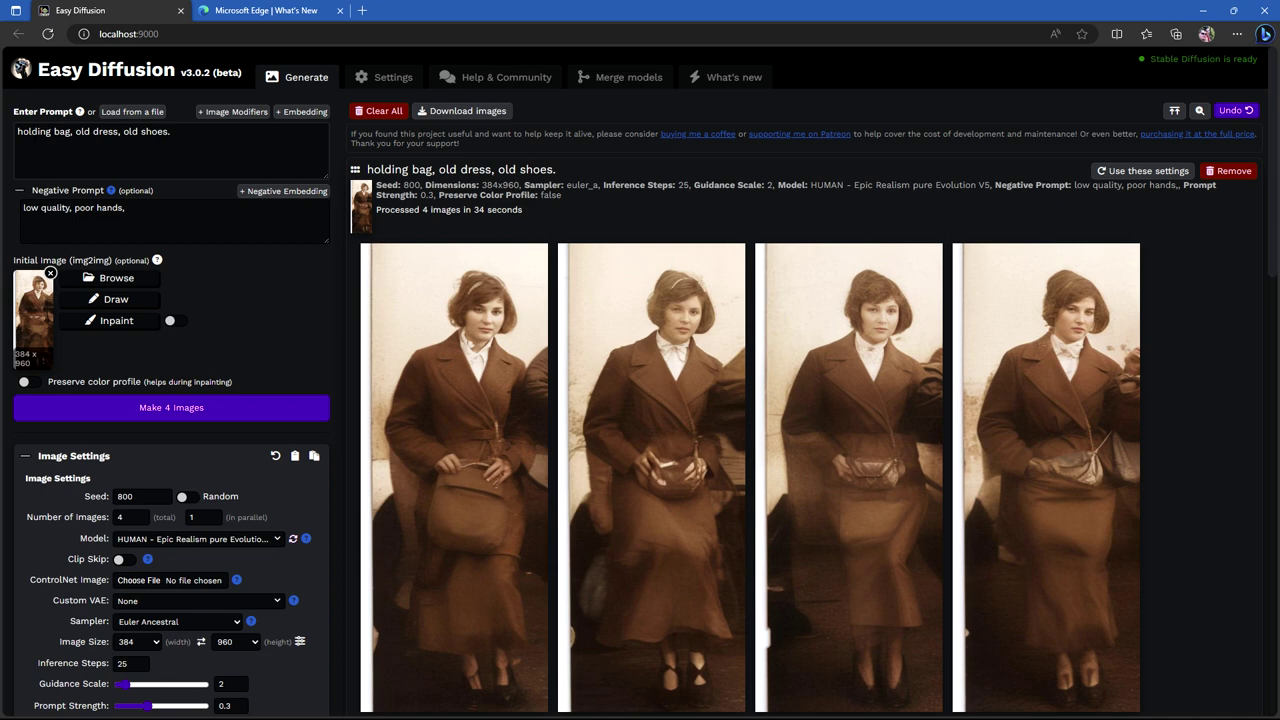
pyautogui.click(30, 146)
pyautogui.write('two hand o')
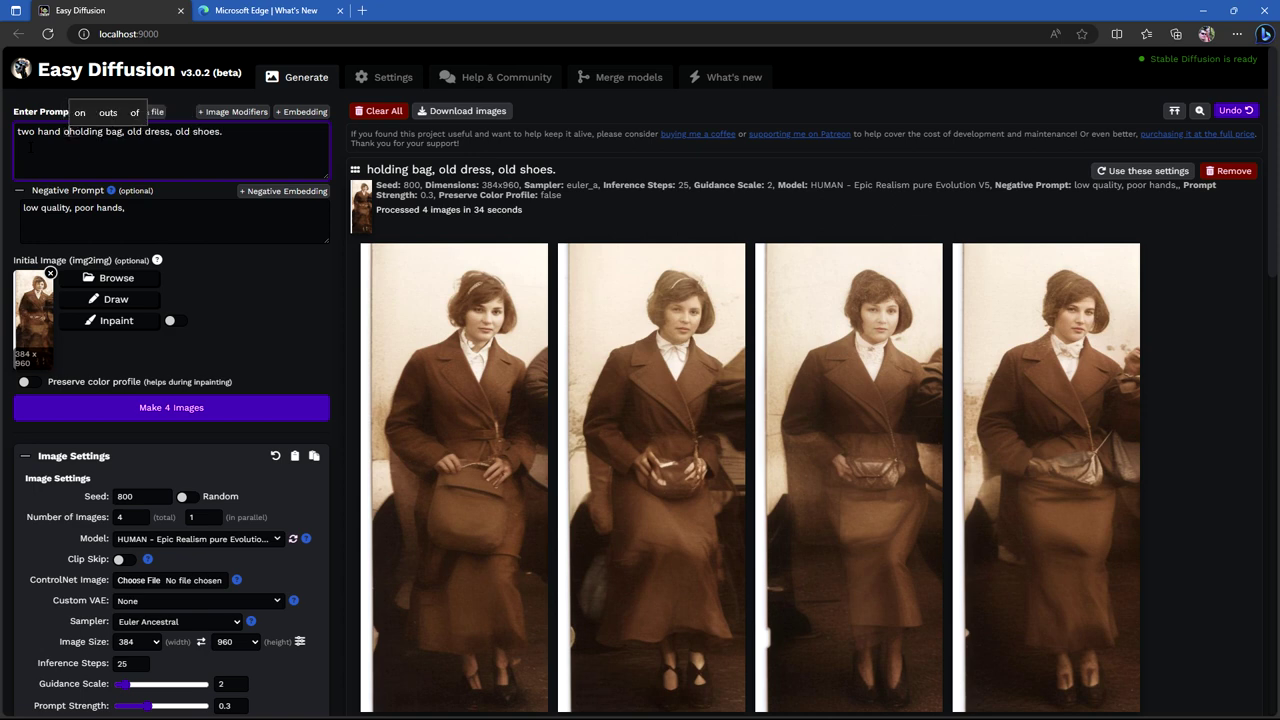
pyautogui.press('BackSpace')
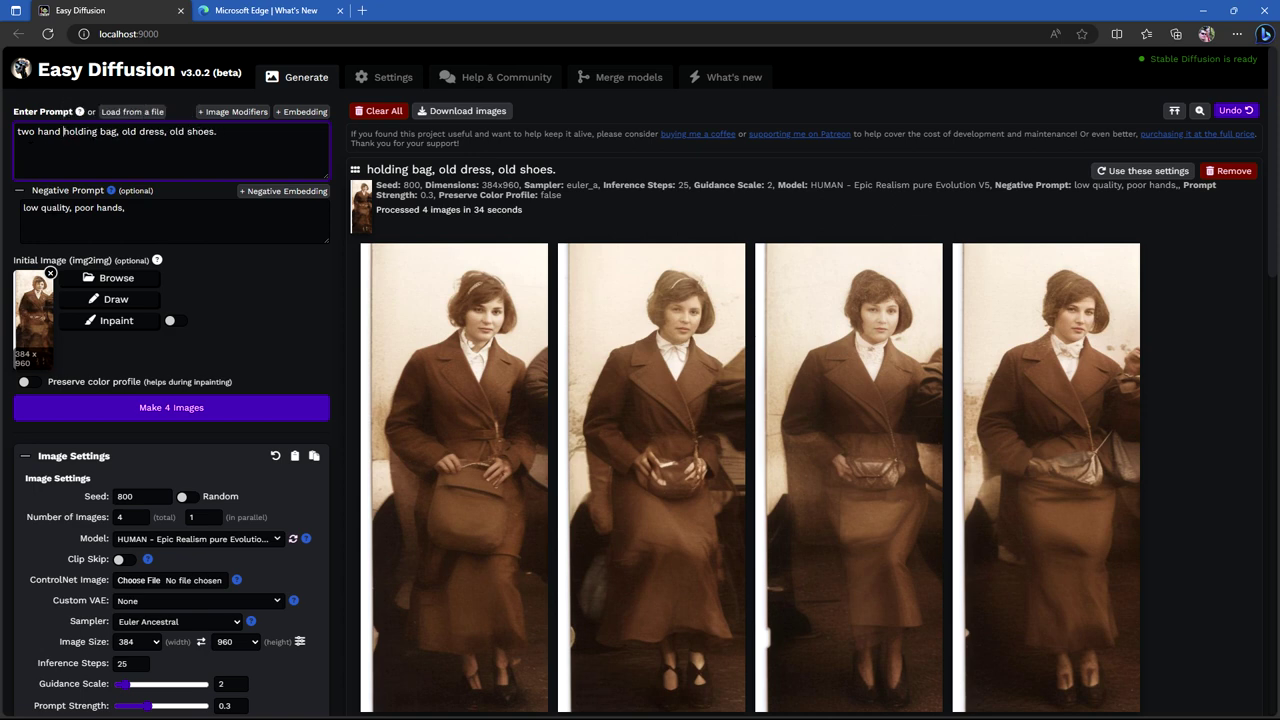
pyautogui.write('a ahnd')
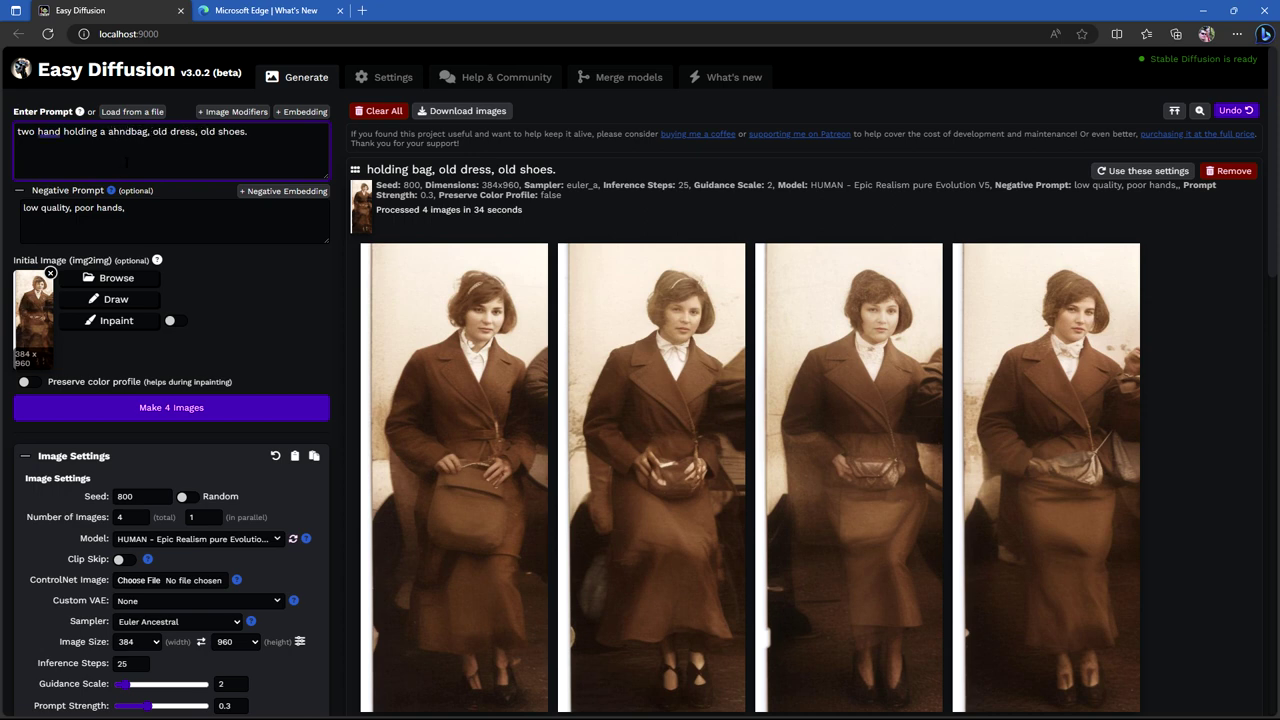
pyautogui.press('BackSpace')
pyautogui.press('BackSpace')
pyautogui.press('BackSpace')
pyautogui.press('BackSpace')
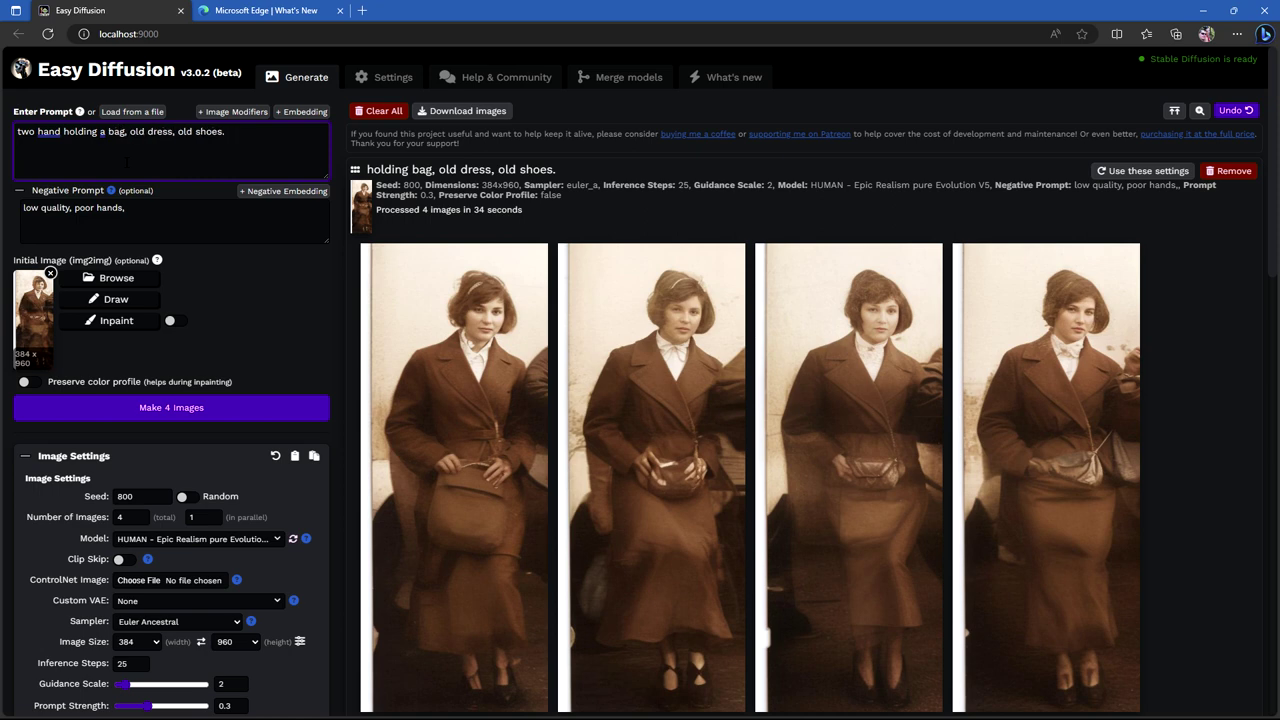
pyautogui.write('hand')
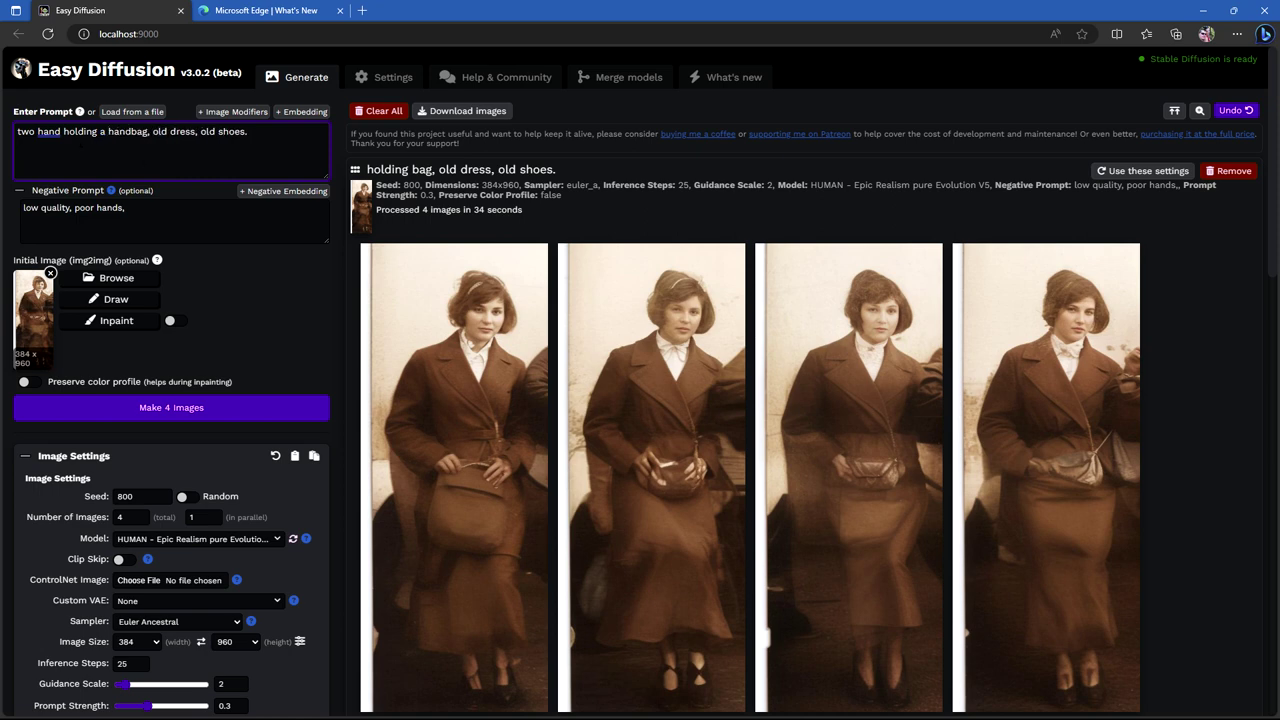
# Correct "hand" to "hands" in the prompt, end it with a comma, and generate four images.
pyautogui.rightClick(50, 131)
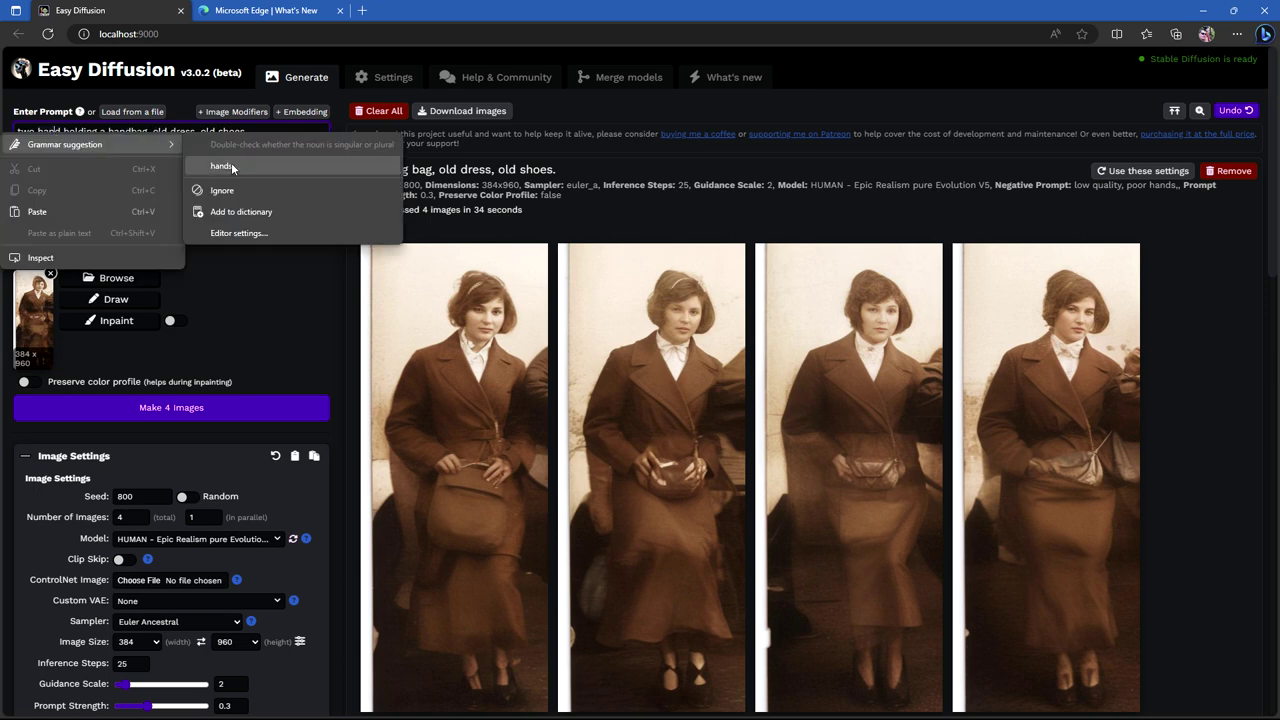
pyautogui.click(205, 164)
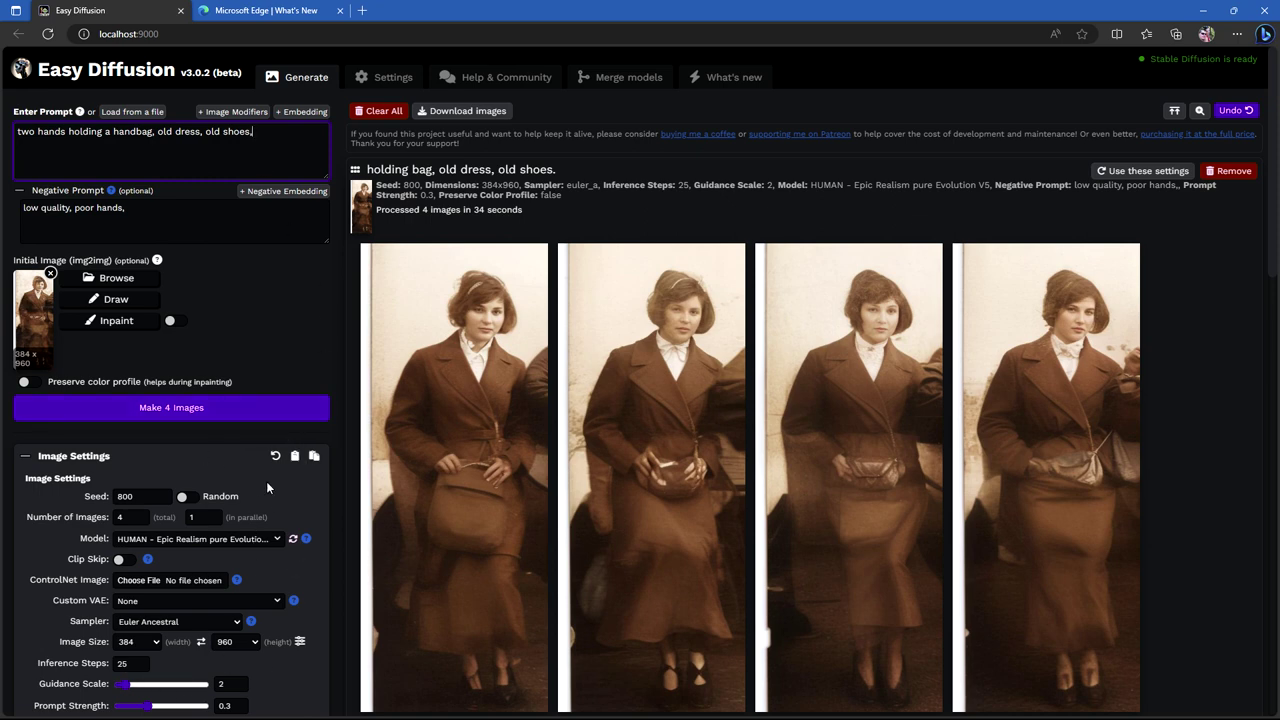
pyautogui.click(234, 408)
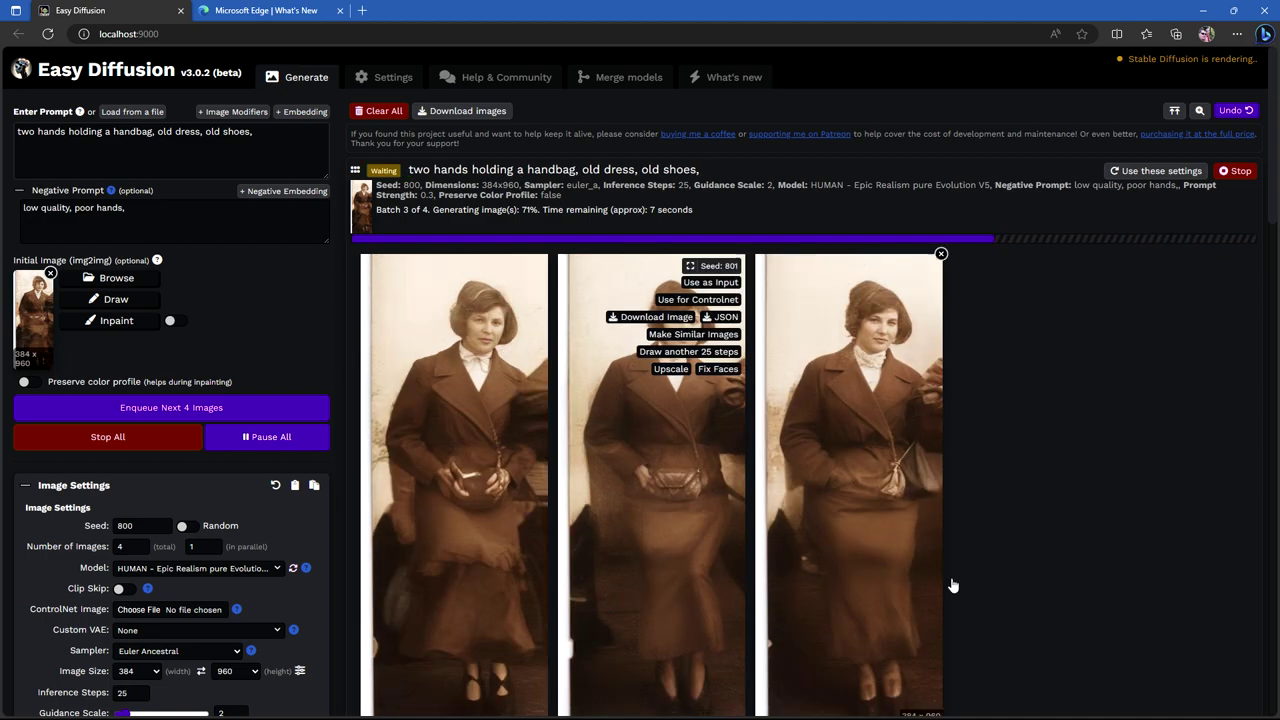
# Download the seed 802 image and the fourth image of the "holding bag, old dress, old shoes." batch.
pyautogui.scroll(-7, 950, 540)
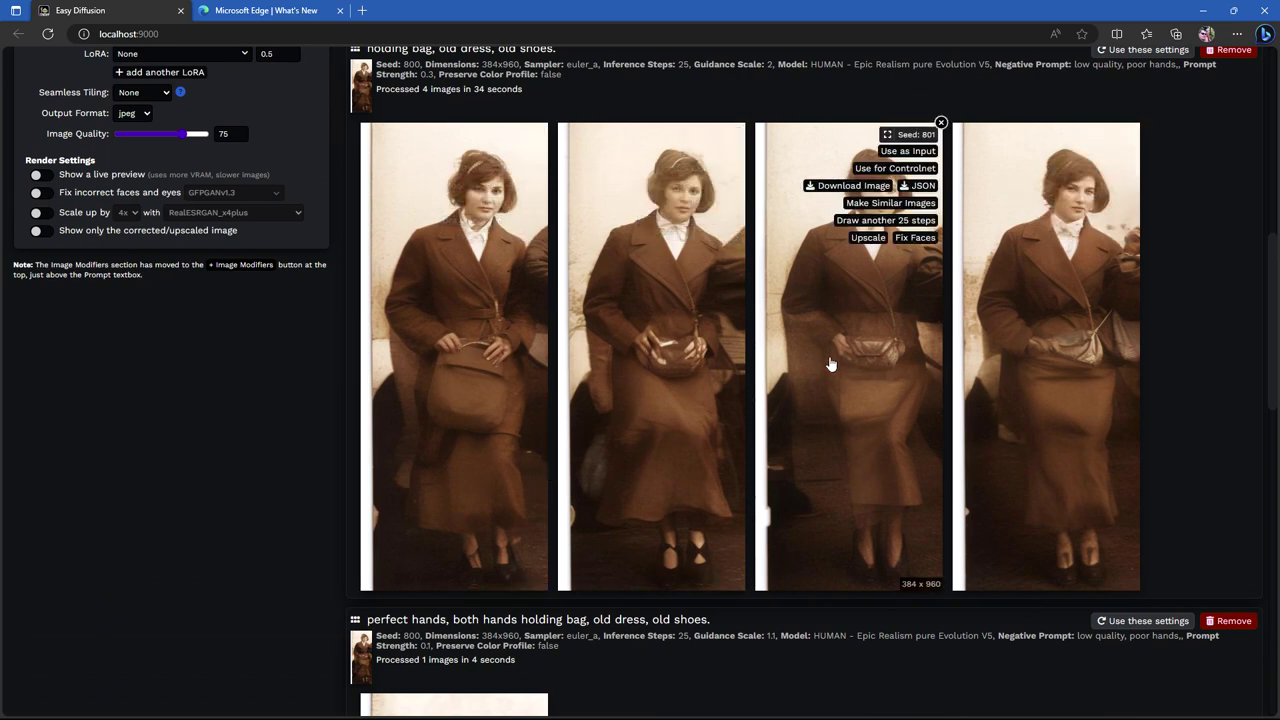
pyautogui.scroll(1, 490, 354)
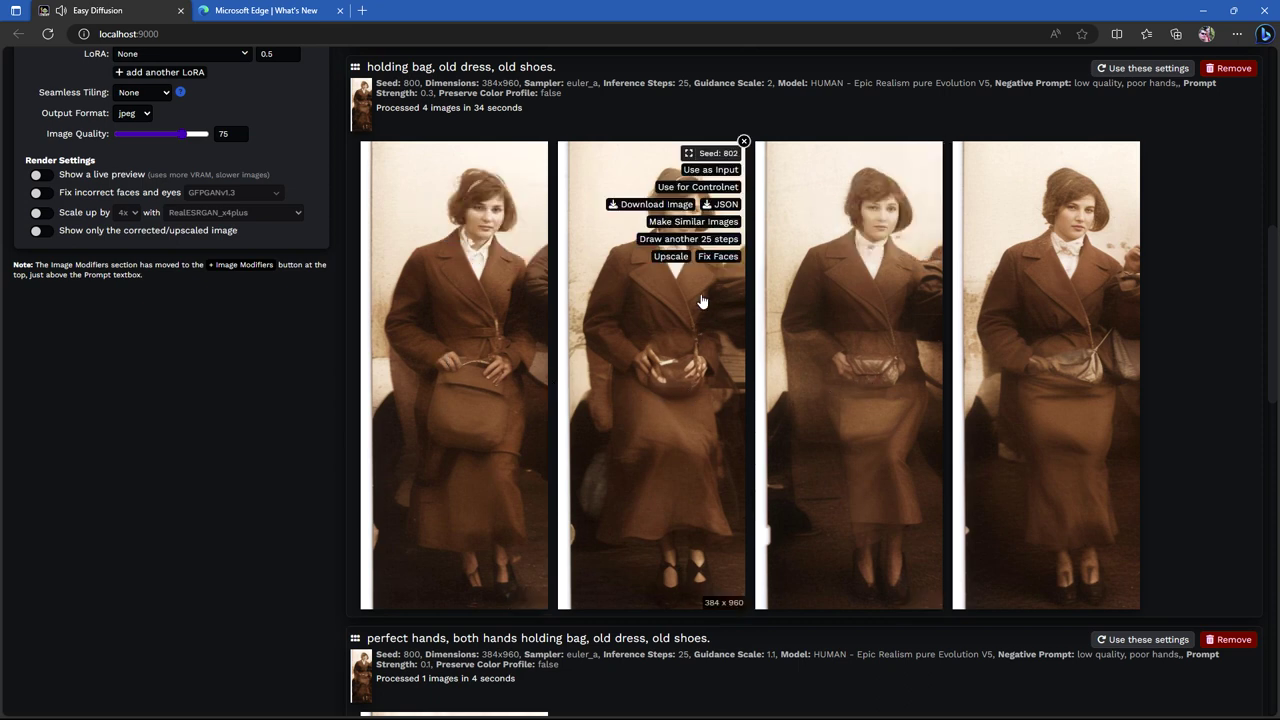
pyautogui.click(650, 204)
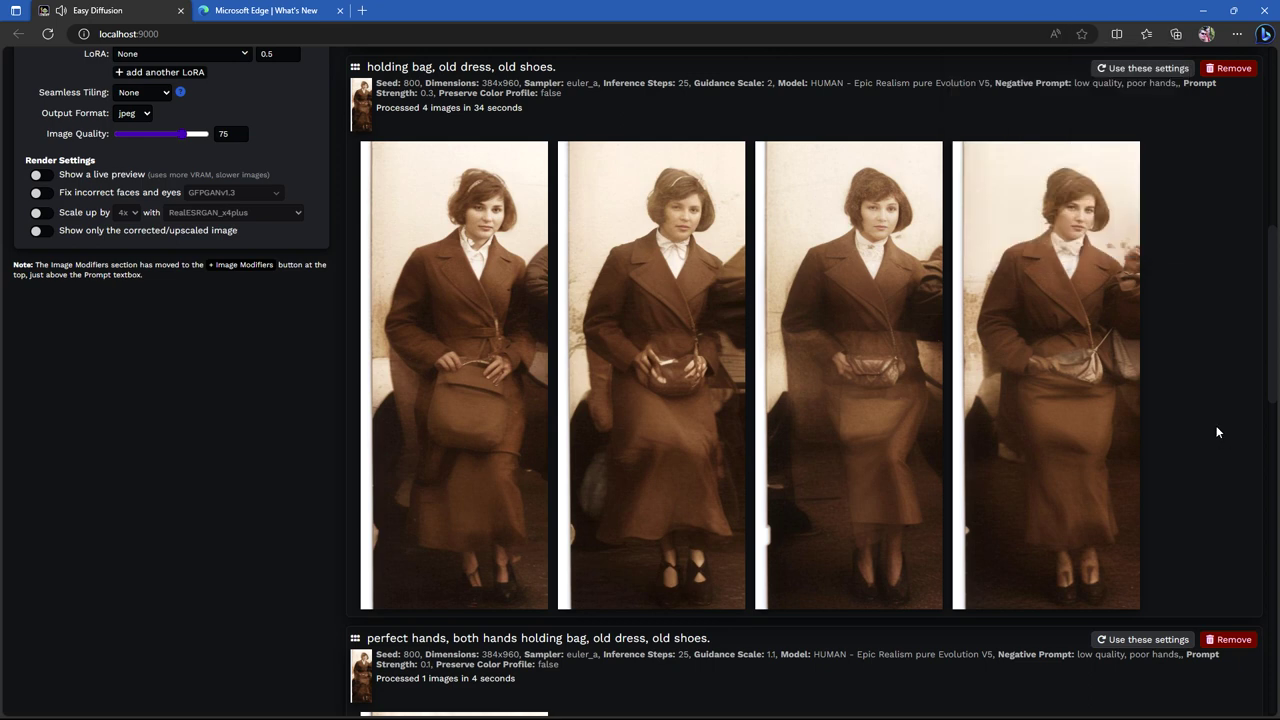
pyautogui.moveTo(1088, 250)
pyautogui.click(1068, 206)
# Compare the new "two hands holding a handbag" images with the earlier "holding bag" batch and the oldest restoration result.
pyautogui.moveTo(794, 491)
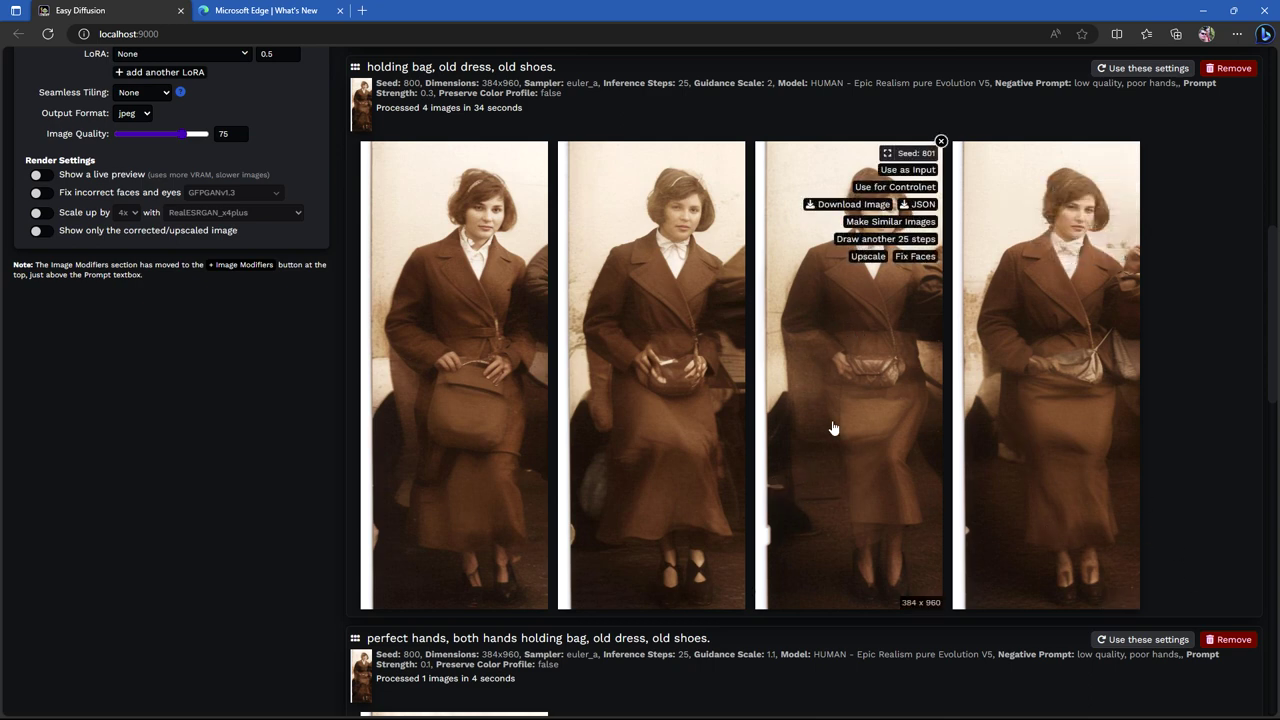
pyautogui.moveTo(458, 366)
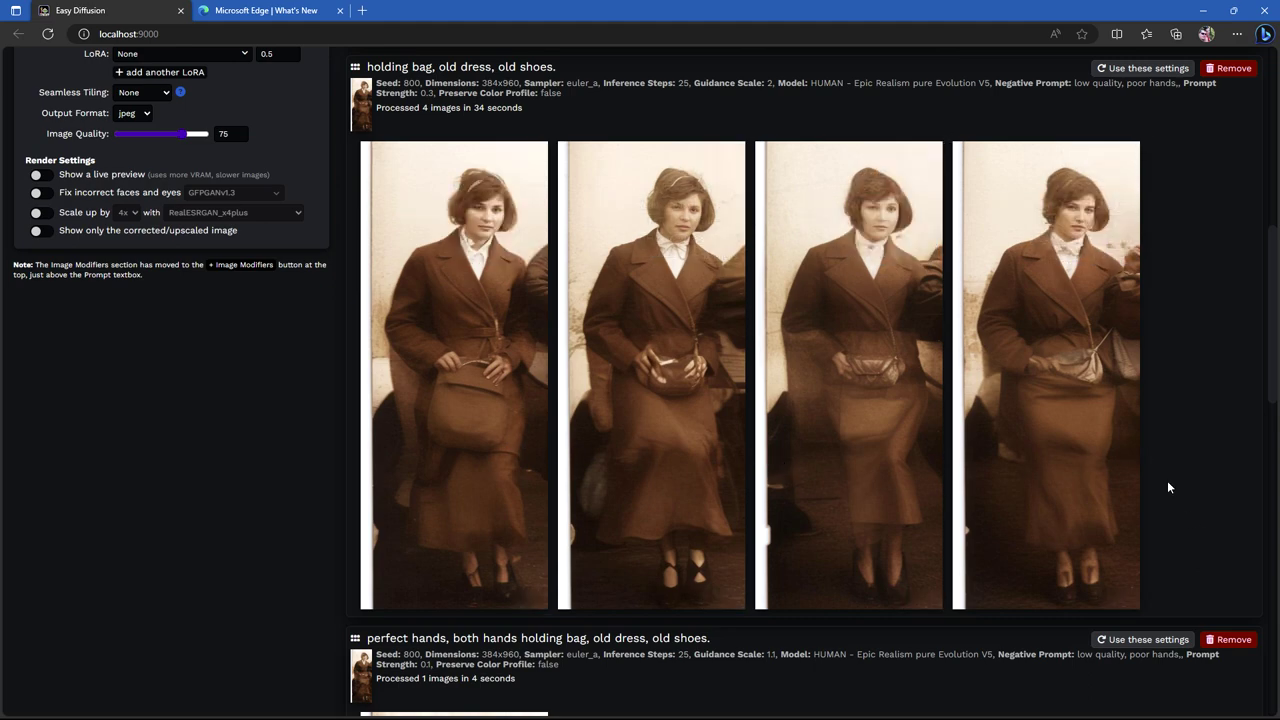
pyautogui.scroll(-15, 1160, 490)
pyautogui.moveTo(452, 314)
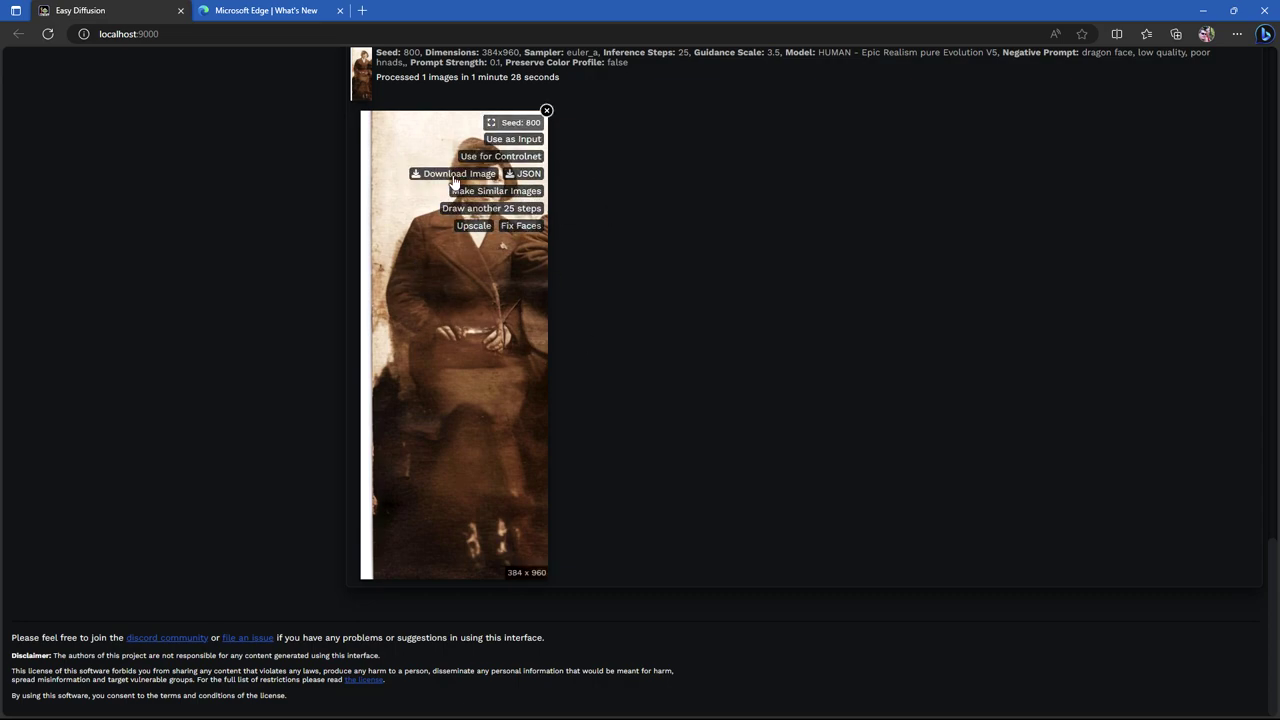
pyautogui.scroll(5, 786, 417)
pyautogui.scroll(5, 786, 424)
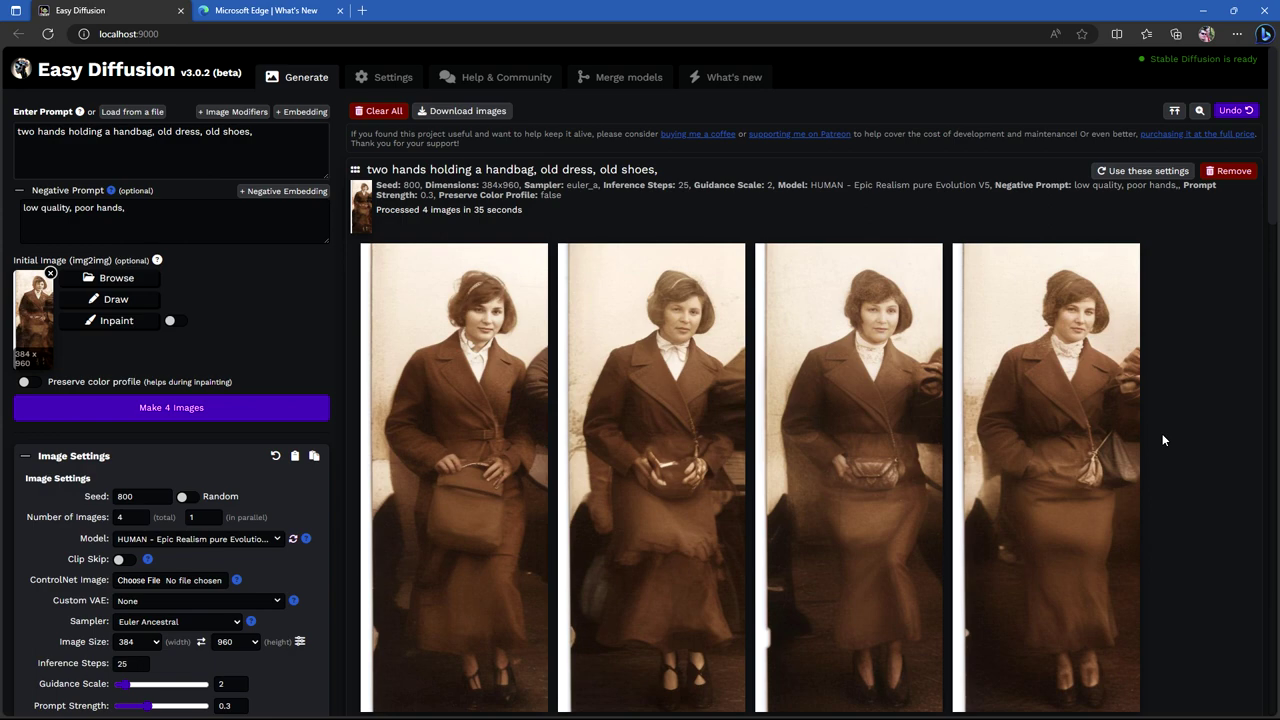
pyautogui.scroll(-4, 1160, 438)
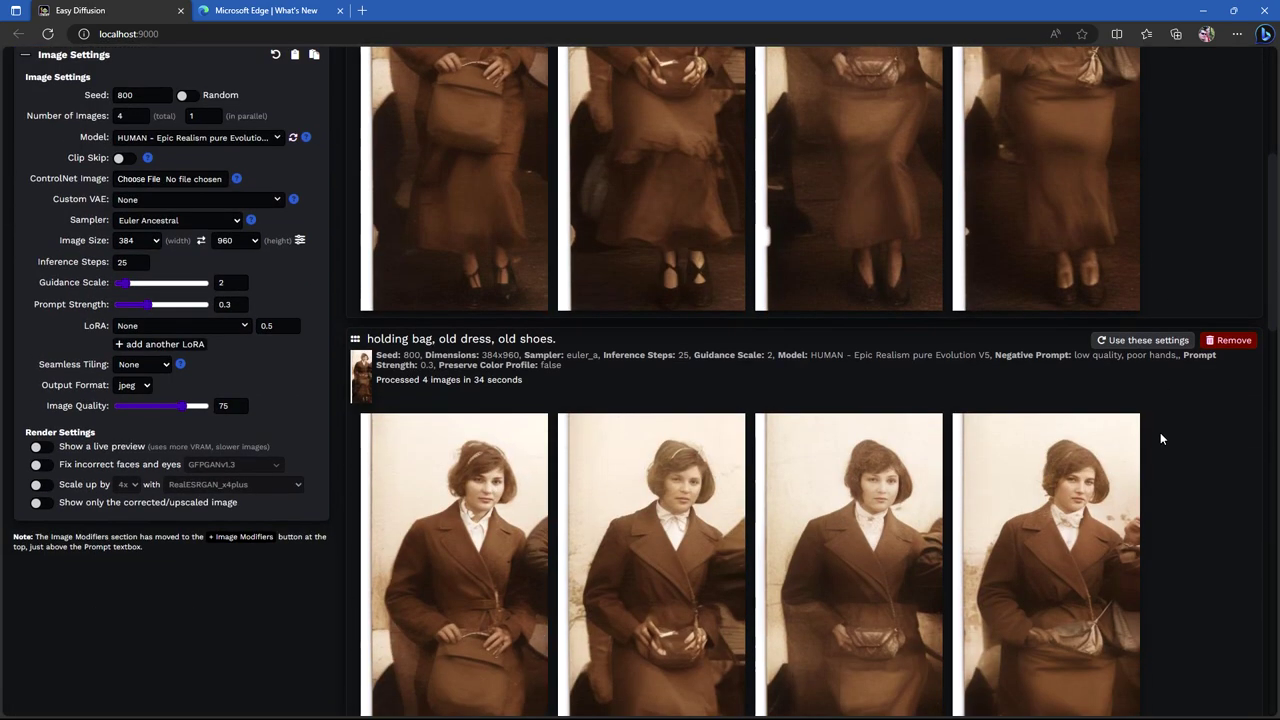
pyautogui.scroll(3, 1160, 438)
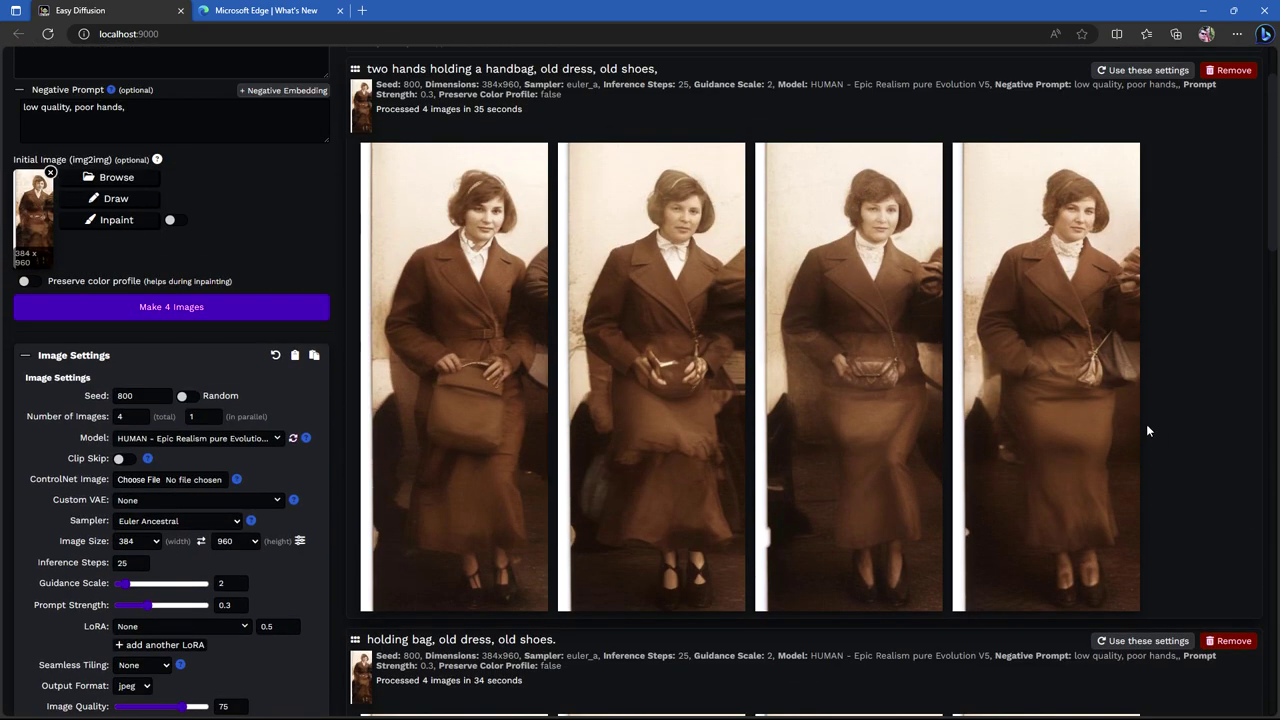
# Set the prompt strength to 0.2 and the guidance scale to 1.8, and generate four images.
pyautogui.scroll(1, 1146, 424)
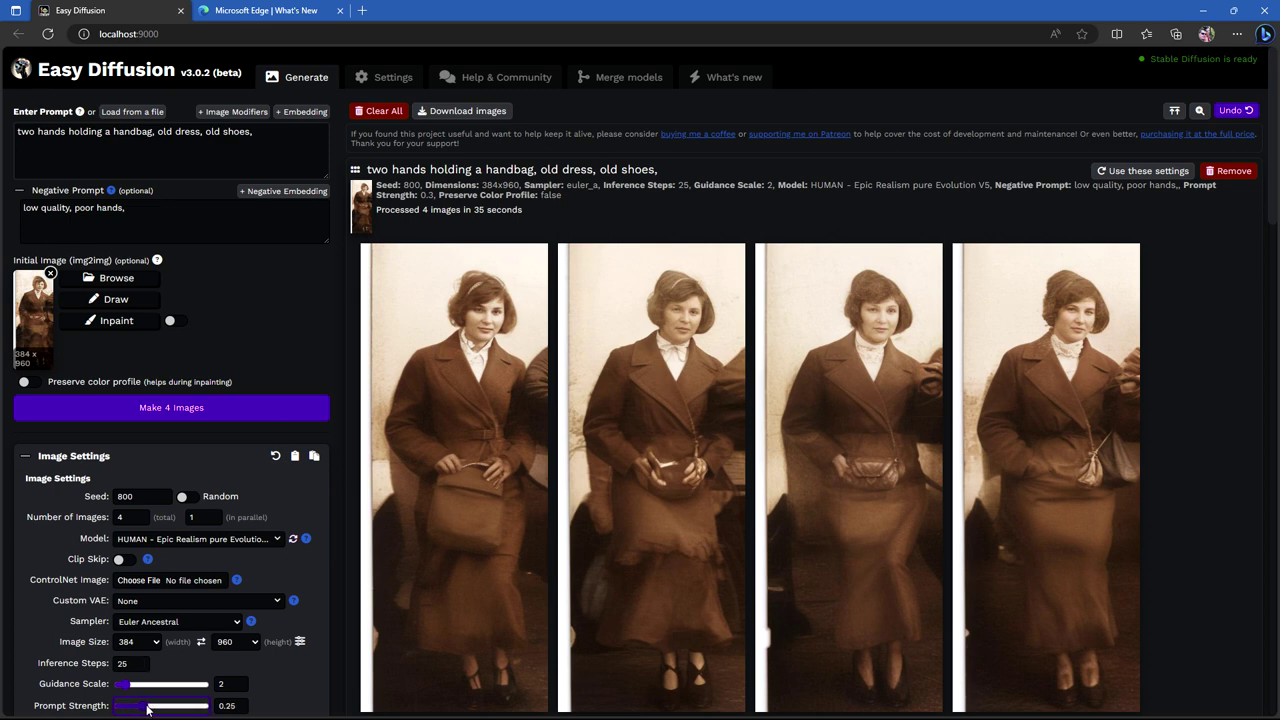
pyautogui.moveTo(147, 708); pyautogui.dragTo(146, 708)
pyautogui.click(171, 407)
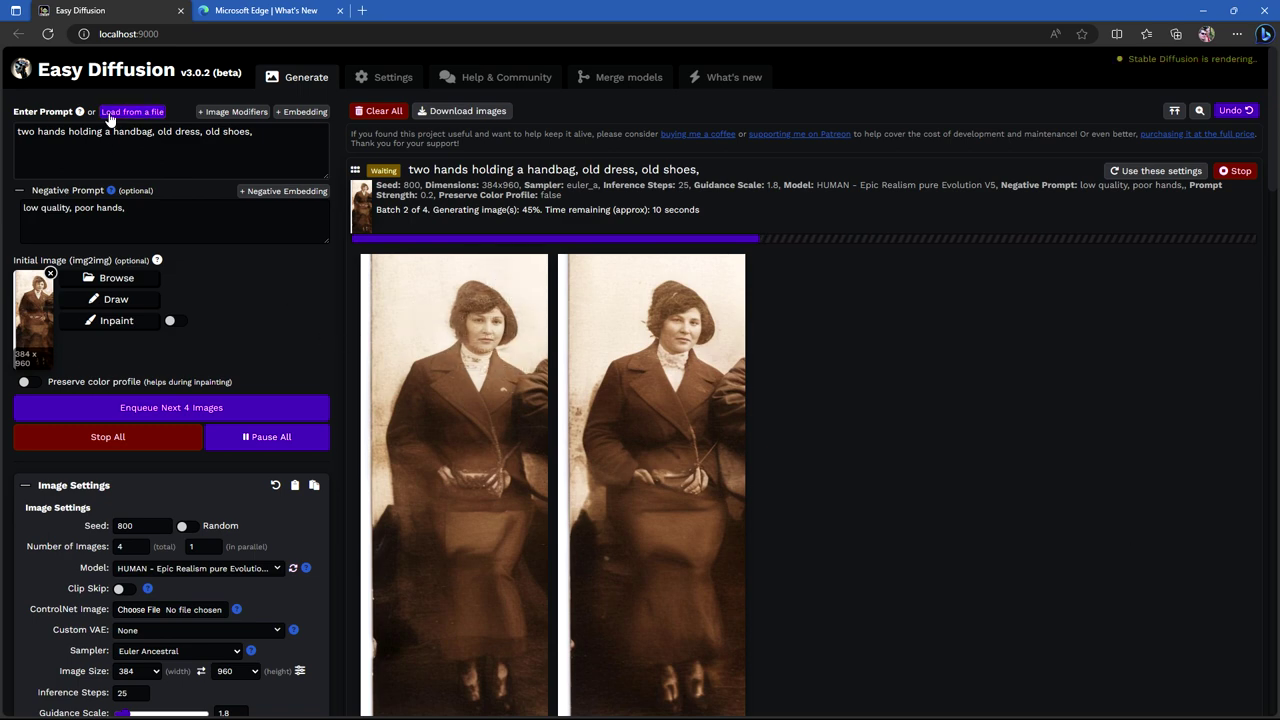
# Append "detailed old handbag," to the prompt and generate four more images.
pyautogui.click(275, 133)
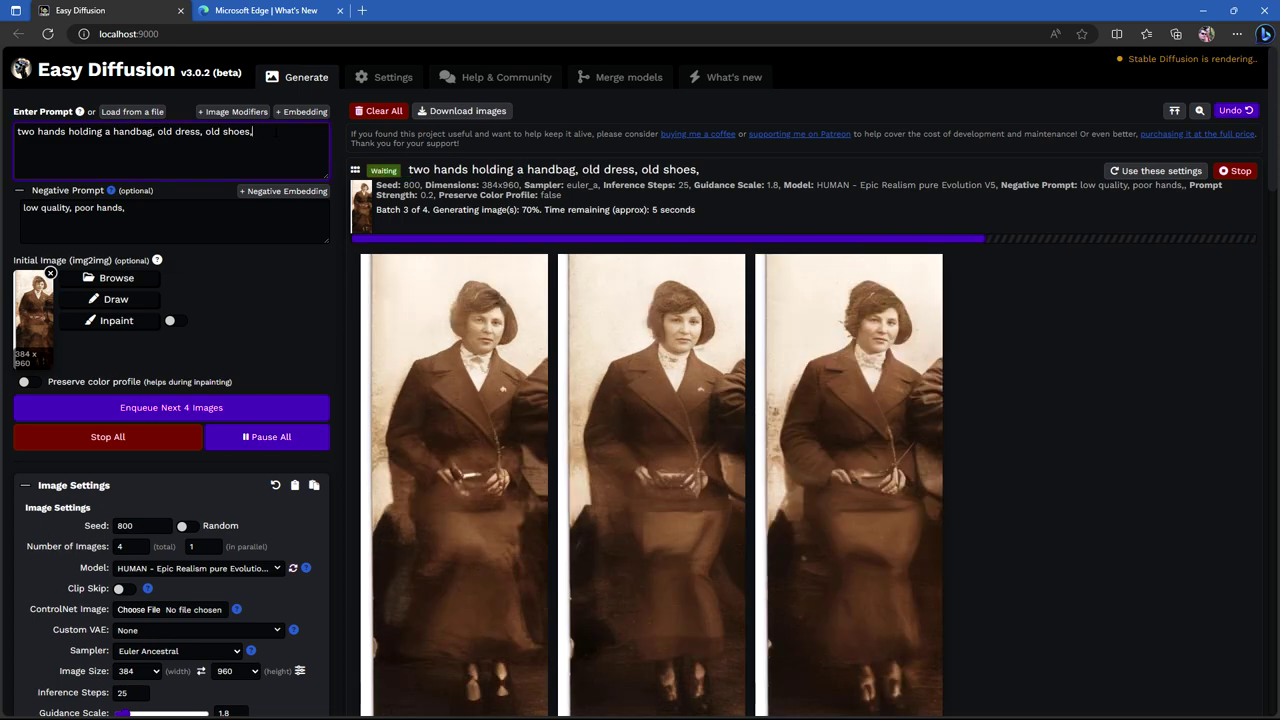
pyautogui.write('detail')
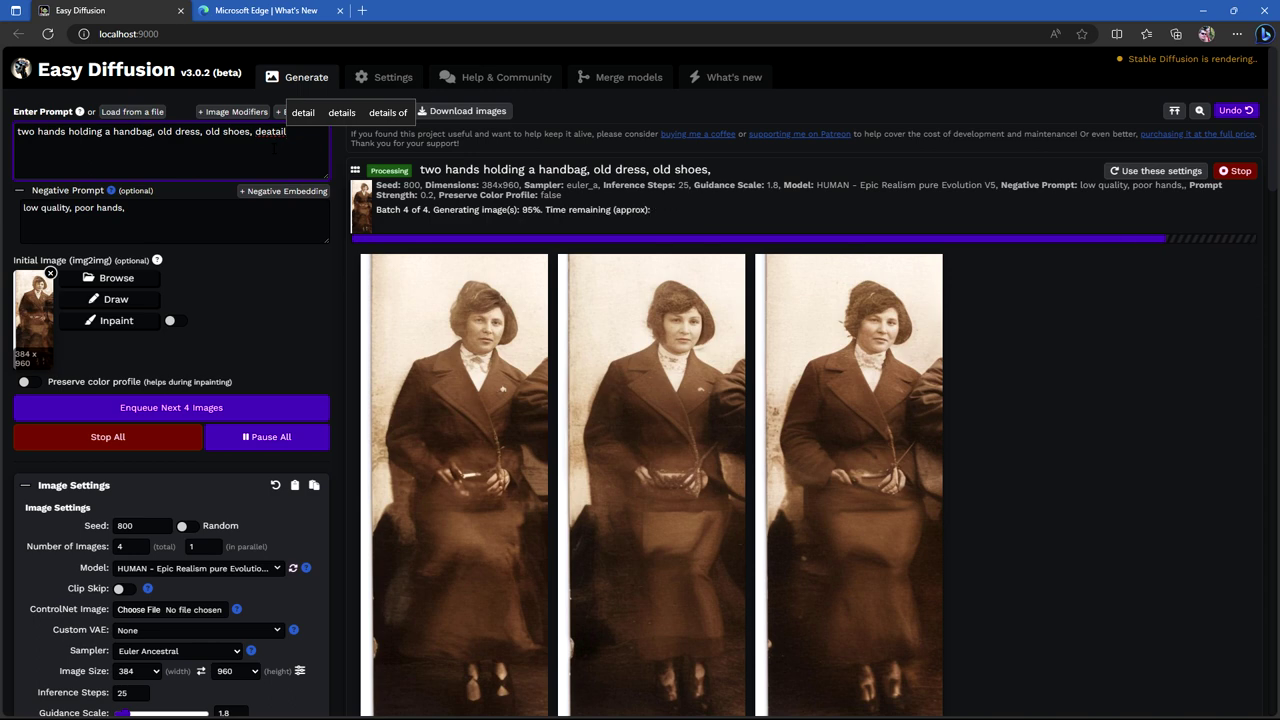
pyautogui.write('d ')
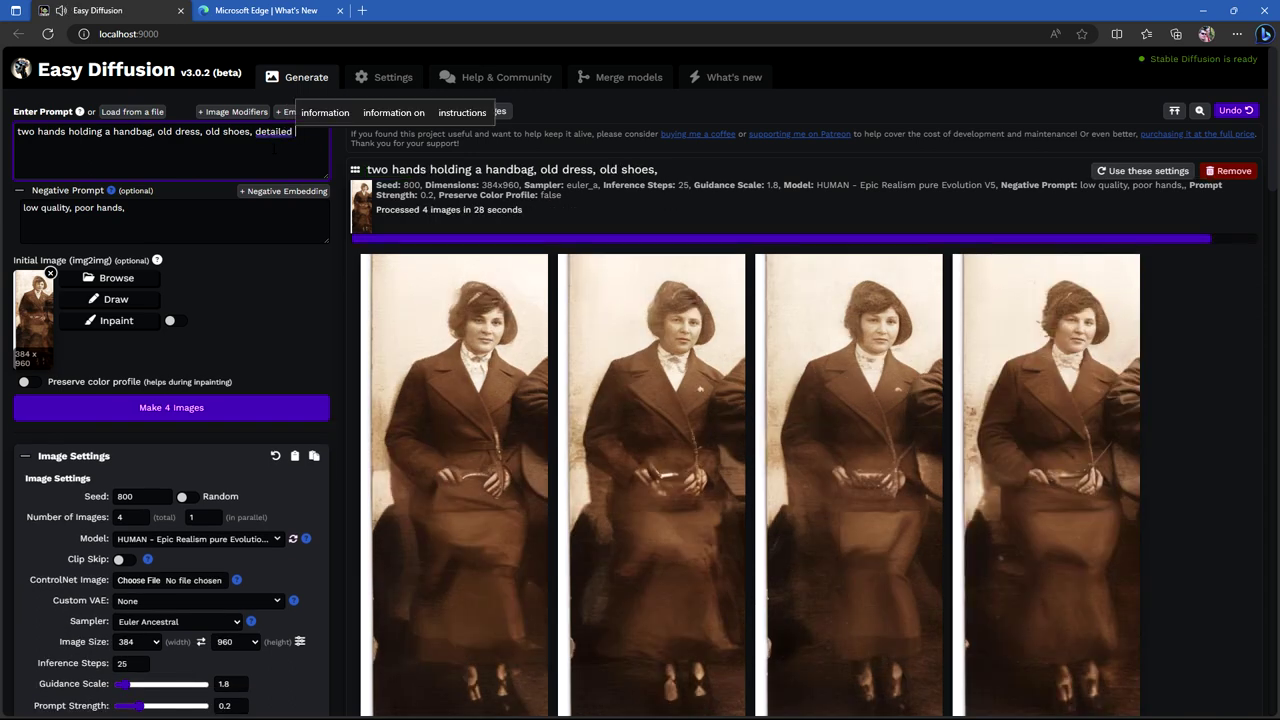
pyautogui.write('old')
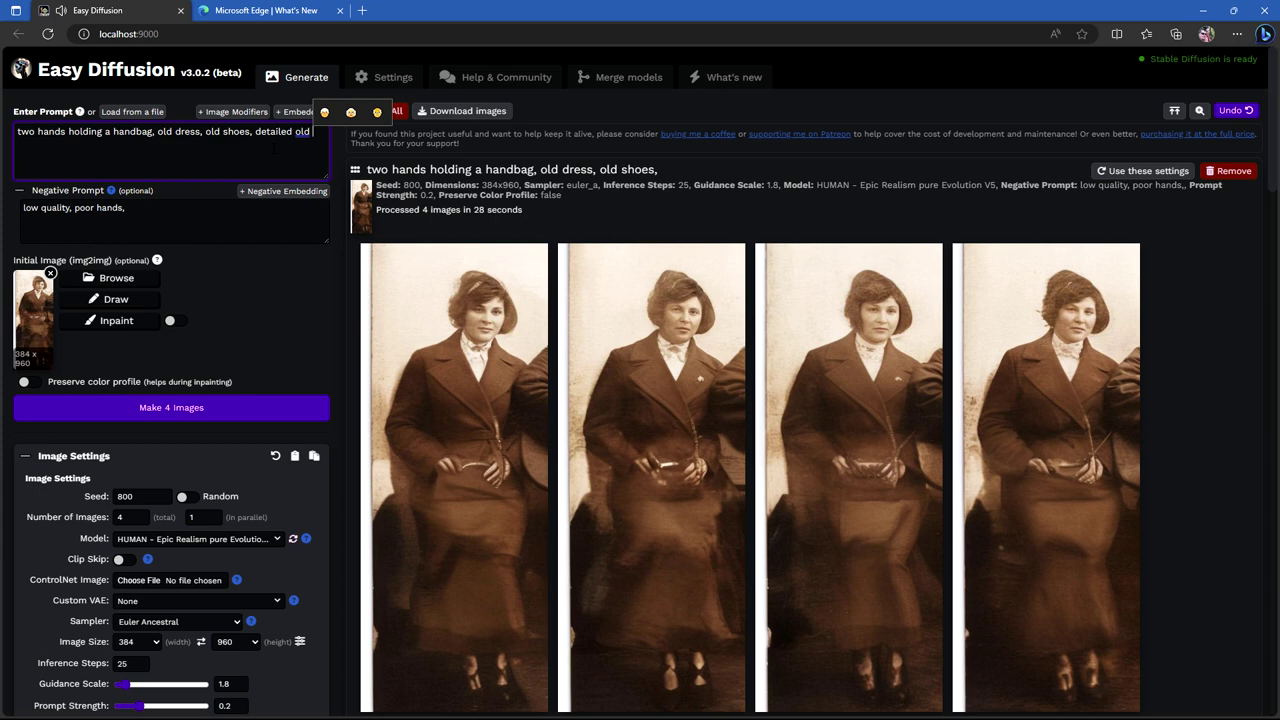
pyautogui.write(' handbag')
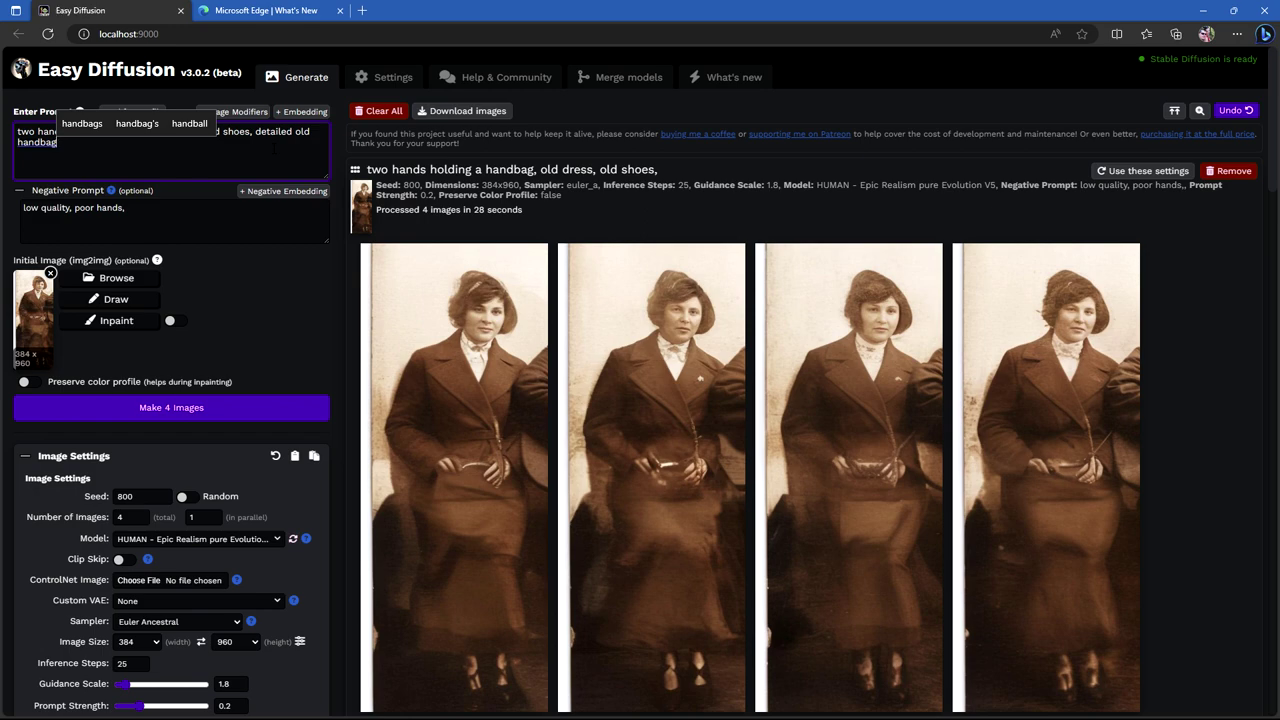
pyautogui.press('Escape')
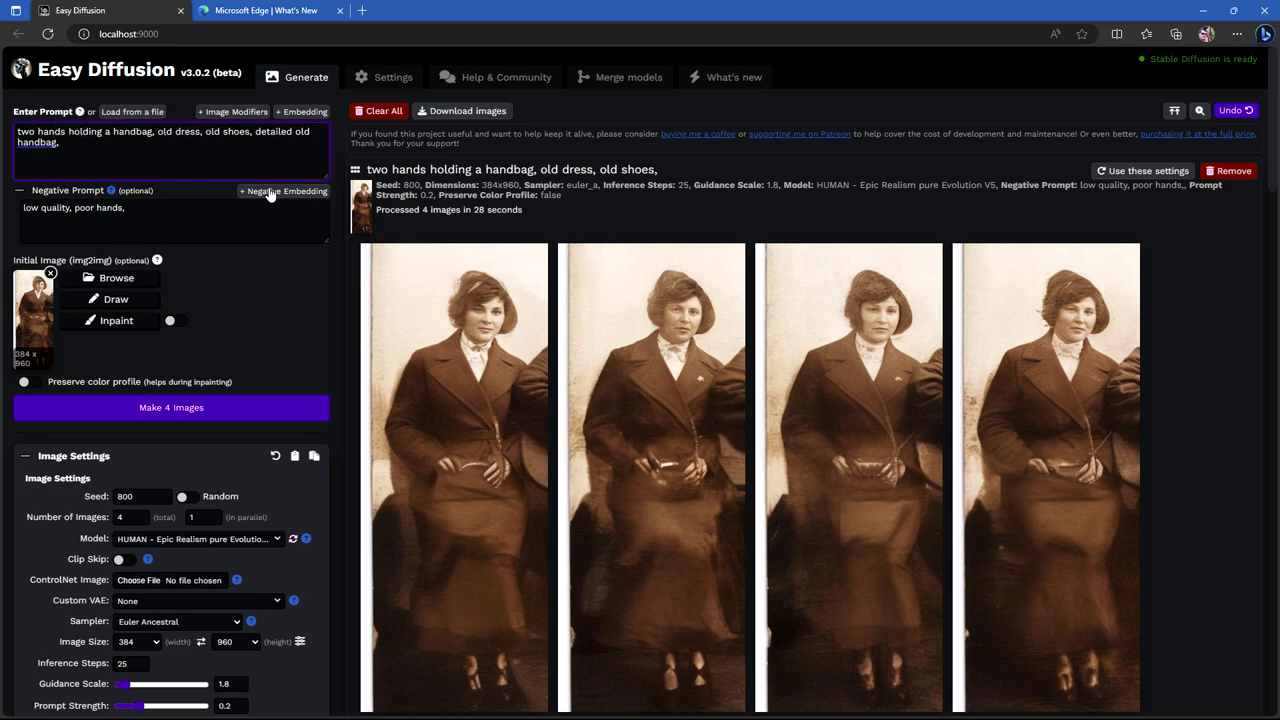
pyautogui.click(171, 407)
# Set the guidance scale to 2.4 and generate four more images with the same prompt.
pyautogui.scroll(-1, 1162, 488)
pyautogui.scroll(-1, 1163, 495)
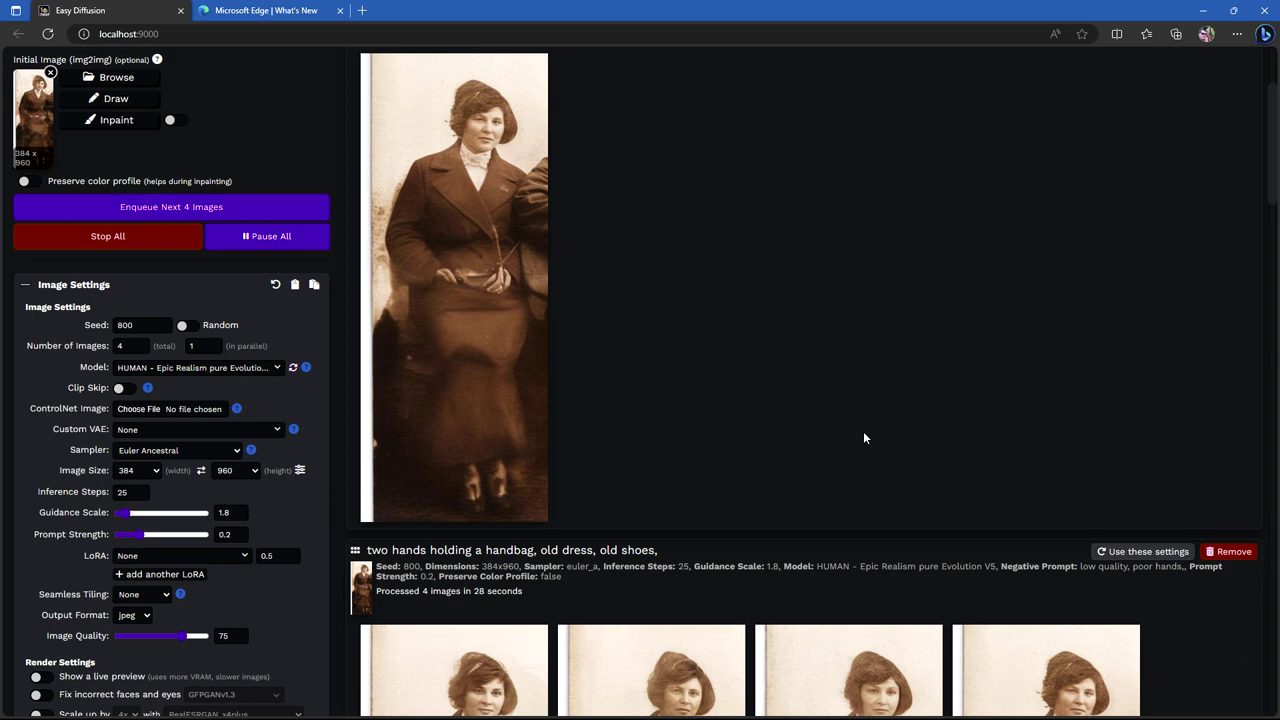
pyautogui.scroll(-4, 858, 432)
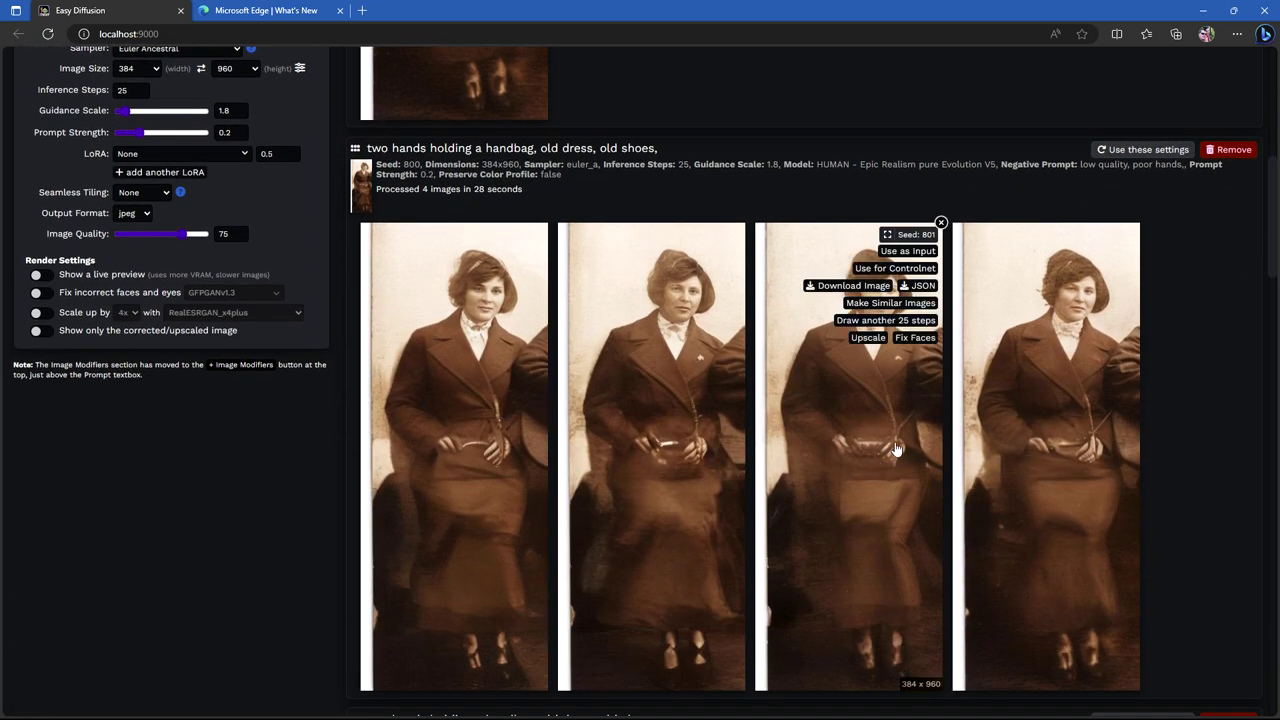
pyautogui.scroll(3, 700, 465)
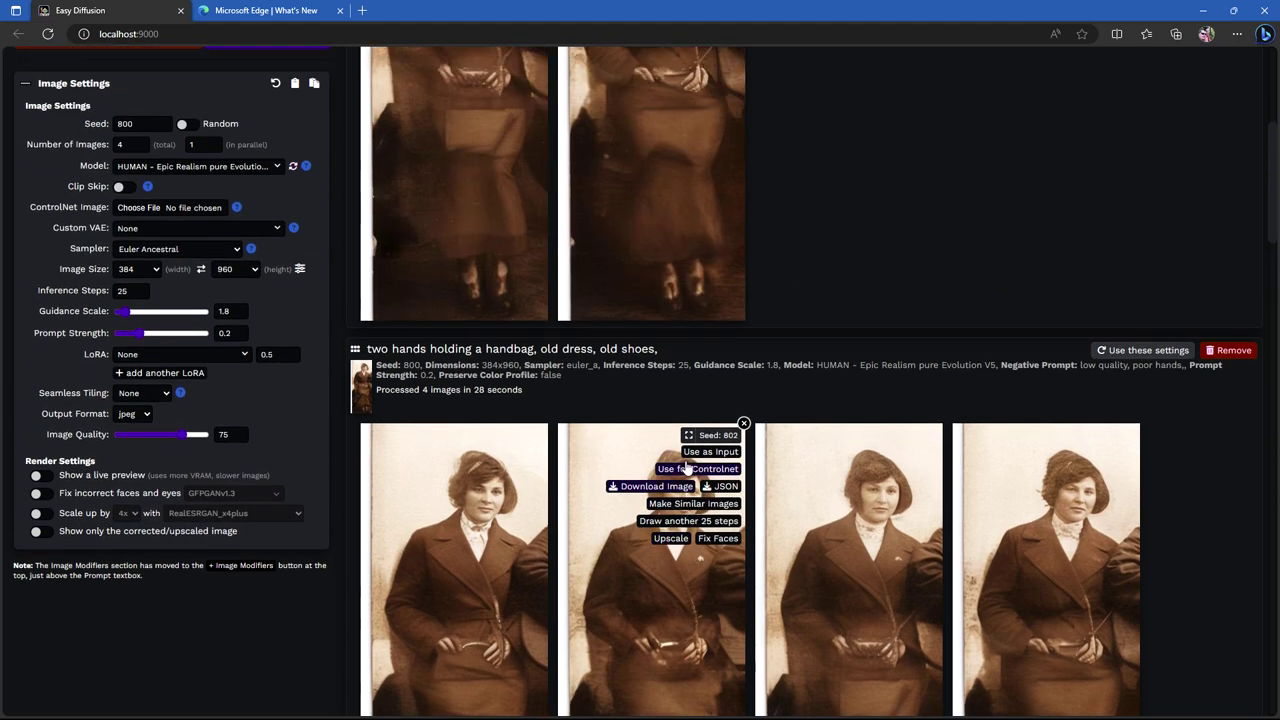
pyautogui.scroll(1, 316, 484)
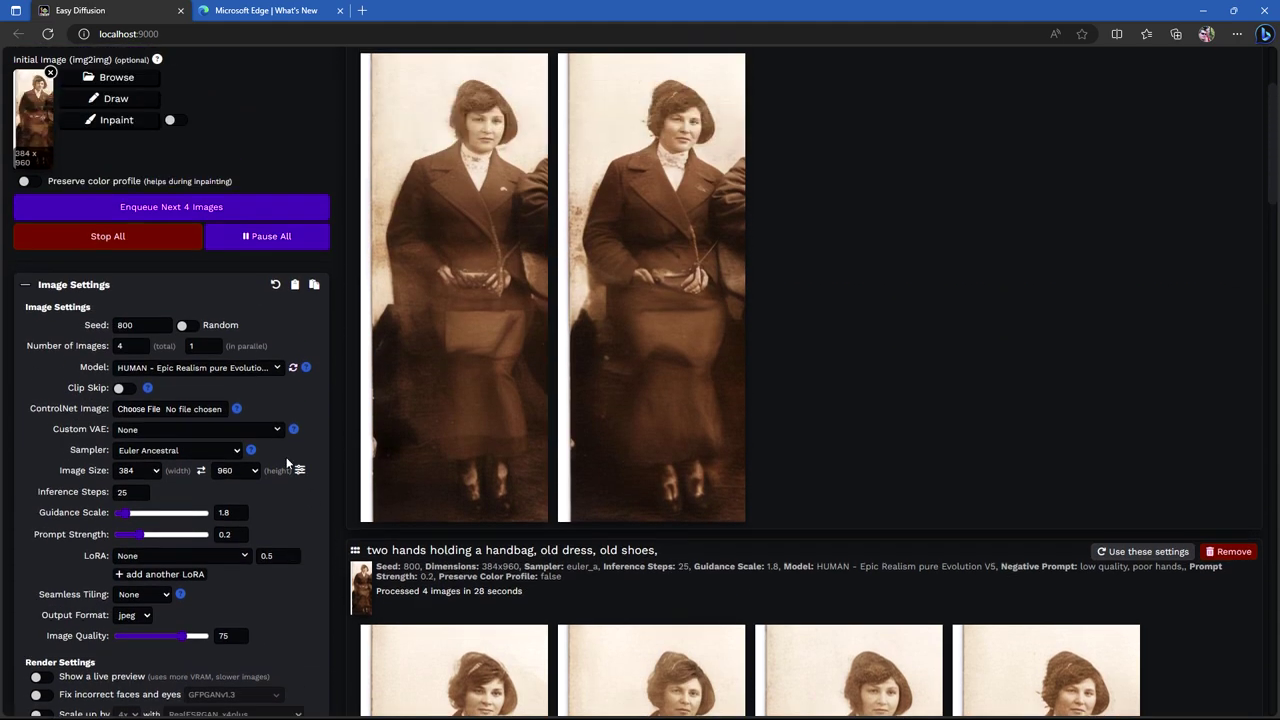
pyautogui.click(127, 518)
pyautogui.press('Right')
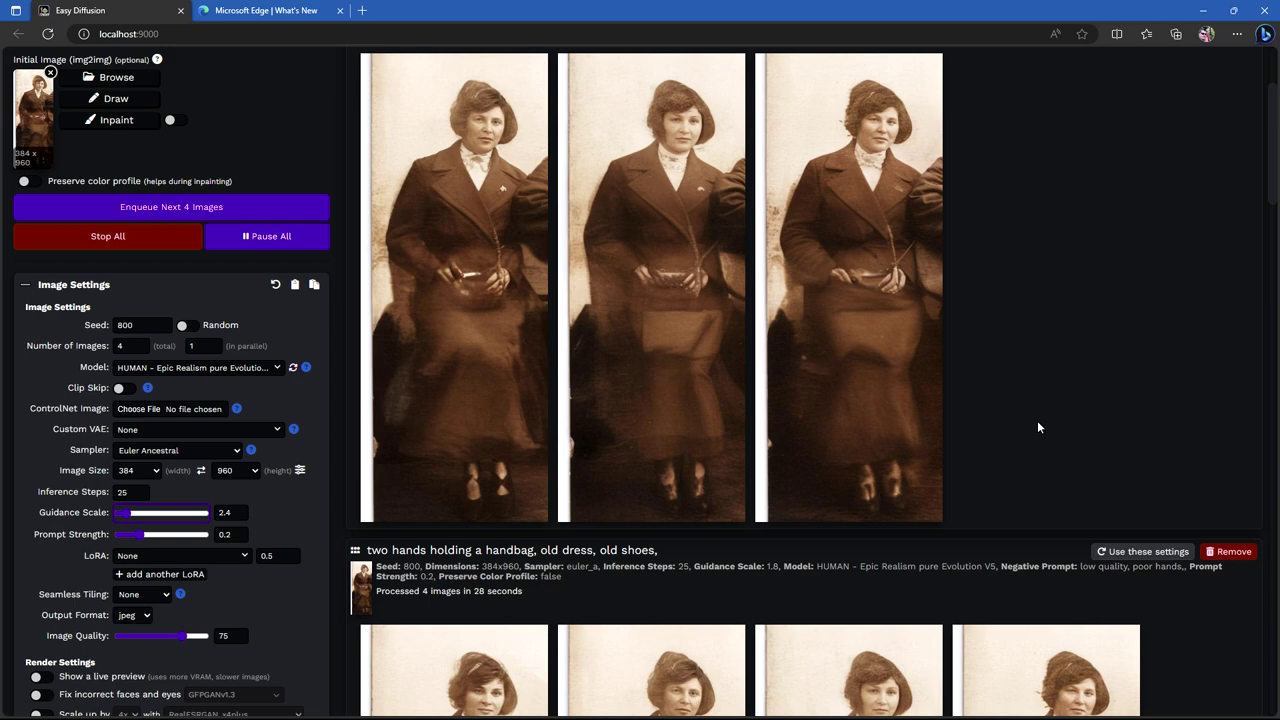
pyautogui.scroll(2, 1037, 420)
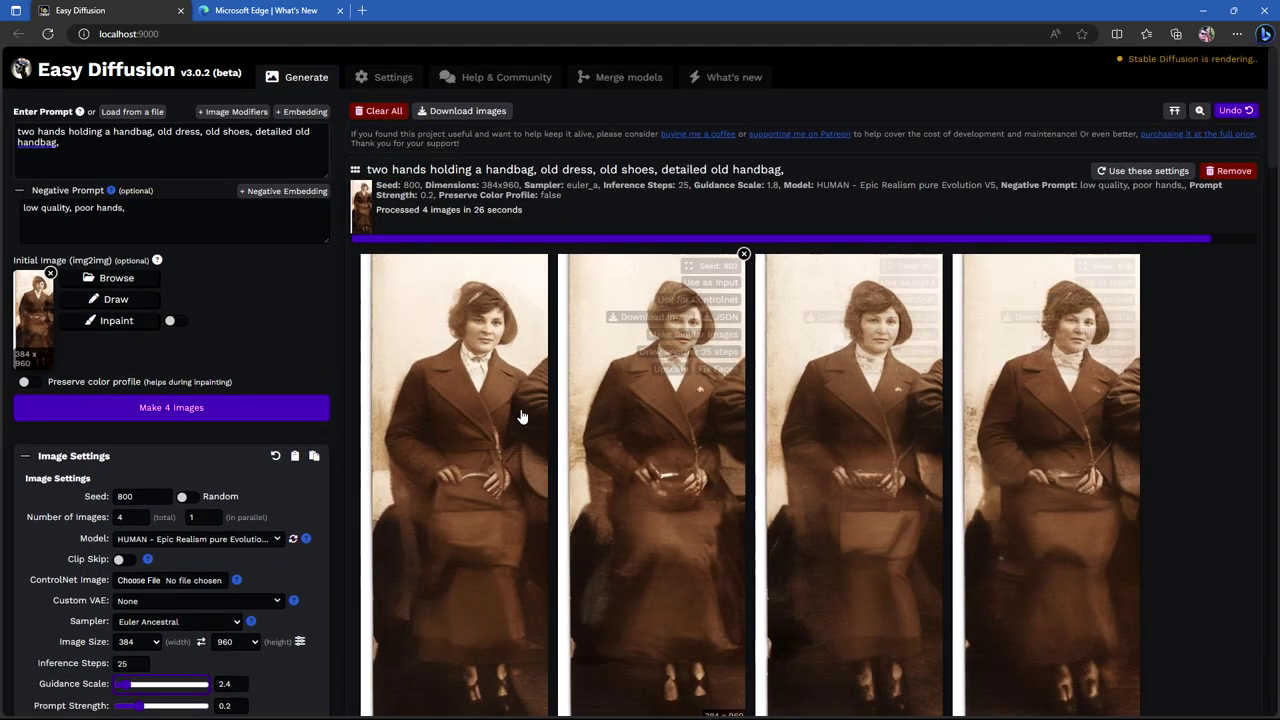
pyautogui.click(208, 410)
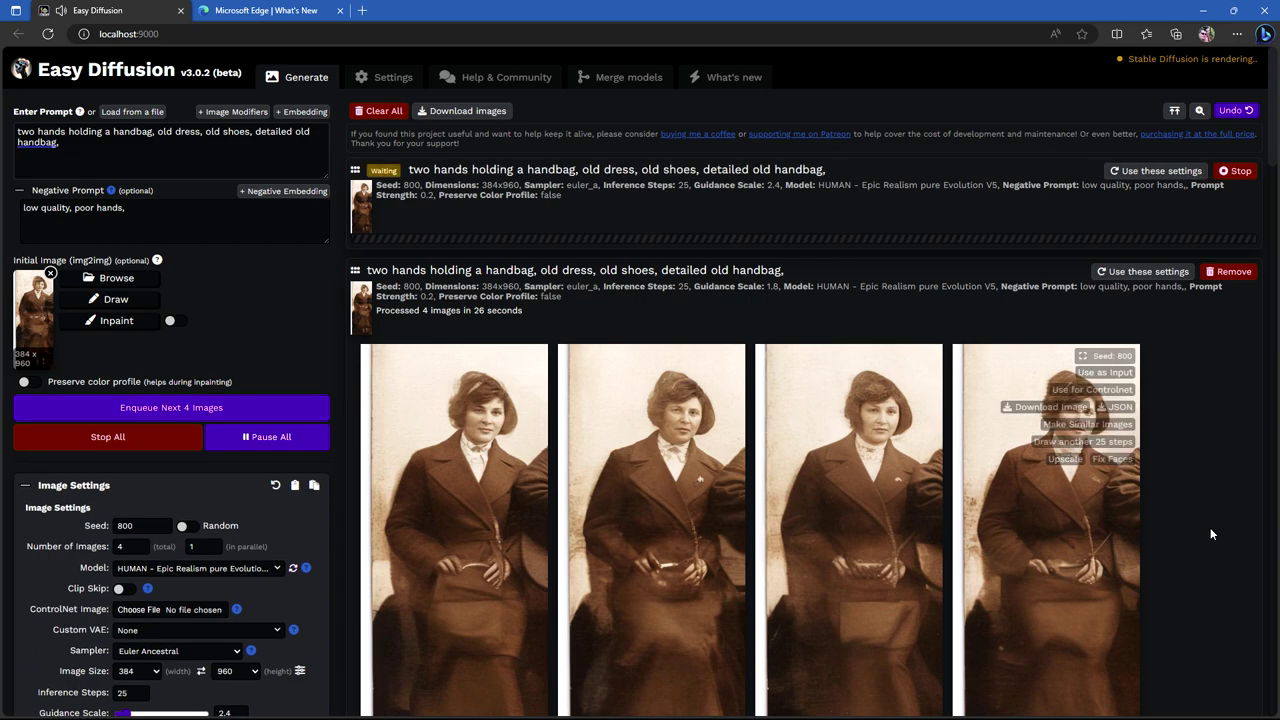
# Remove the two "two hands holding a handbag" batches generated with guidance scale 1.8 from the results.
pyautogui.scroll(-1, 1222, 530)
pyautogui.scroll(-2, 1222, 530)
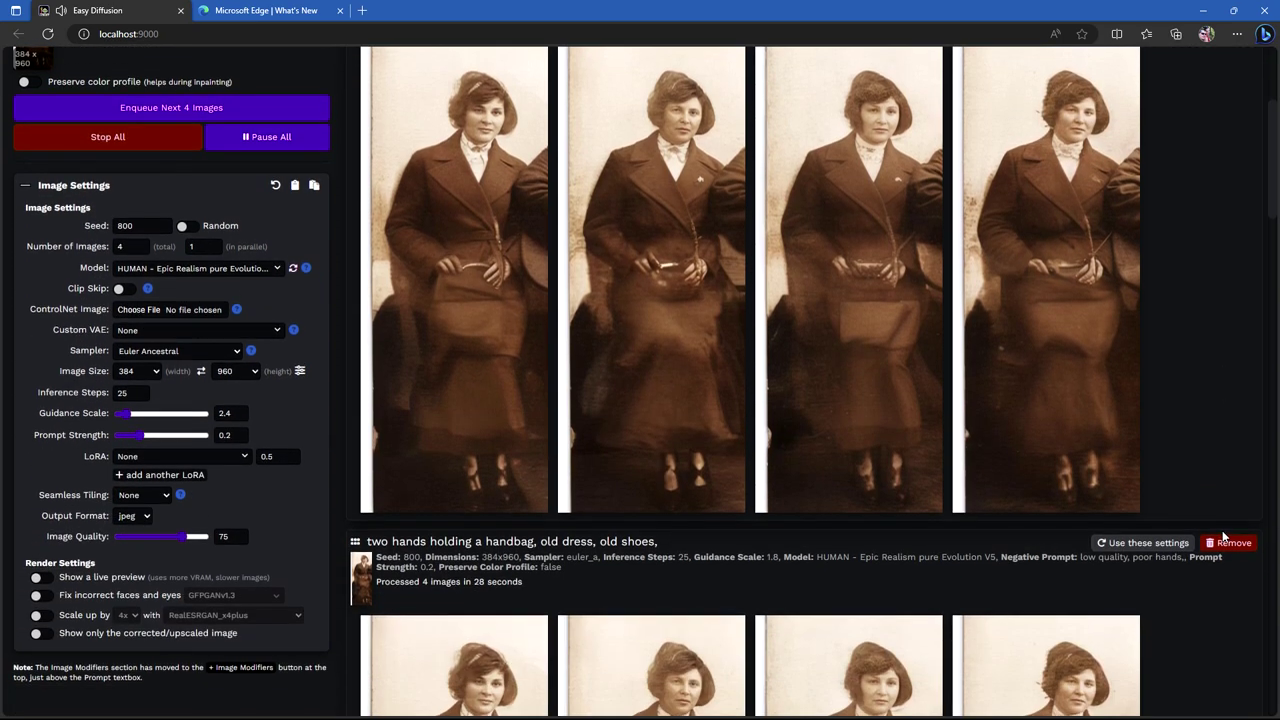
pyautogui.scroll(3, 1218, 508)
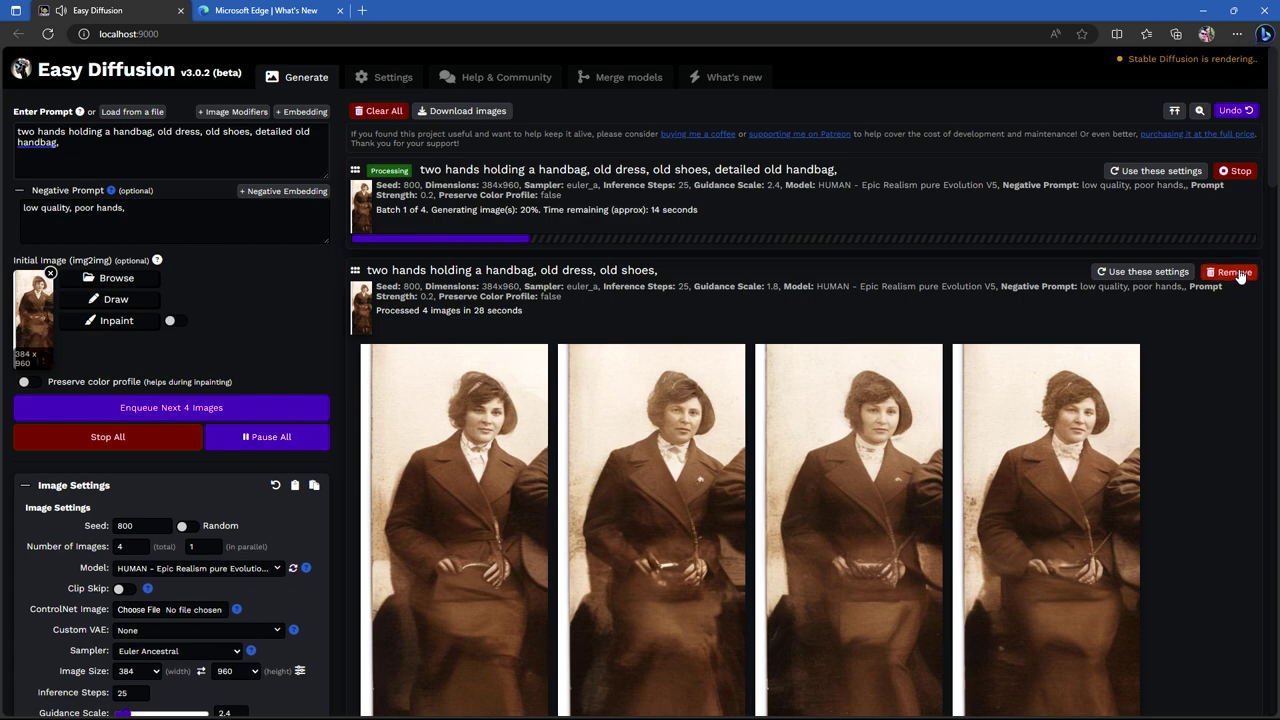
pyautogui.click(1236, 271)
# Remove the "two hands holding a handbag, old dress, old shoes," batch generated with prompt strength 0.3.
pyautogui.scroll(-2, 1100, 385)
pyautogui.scroll(-12, 1035, 395)
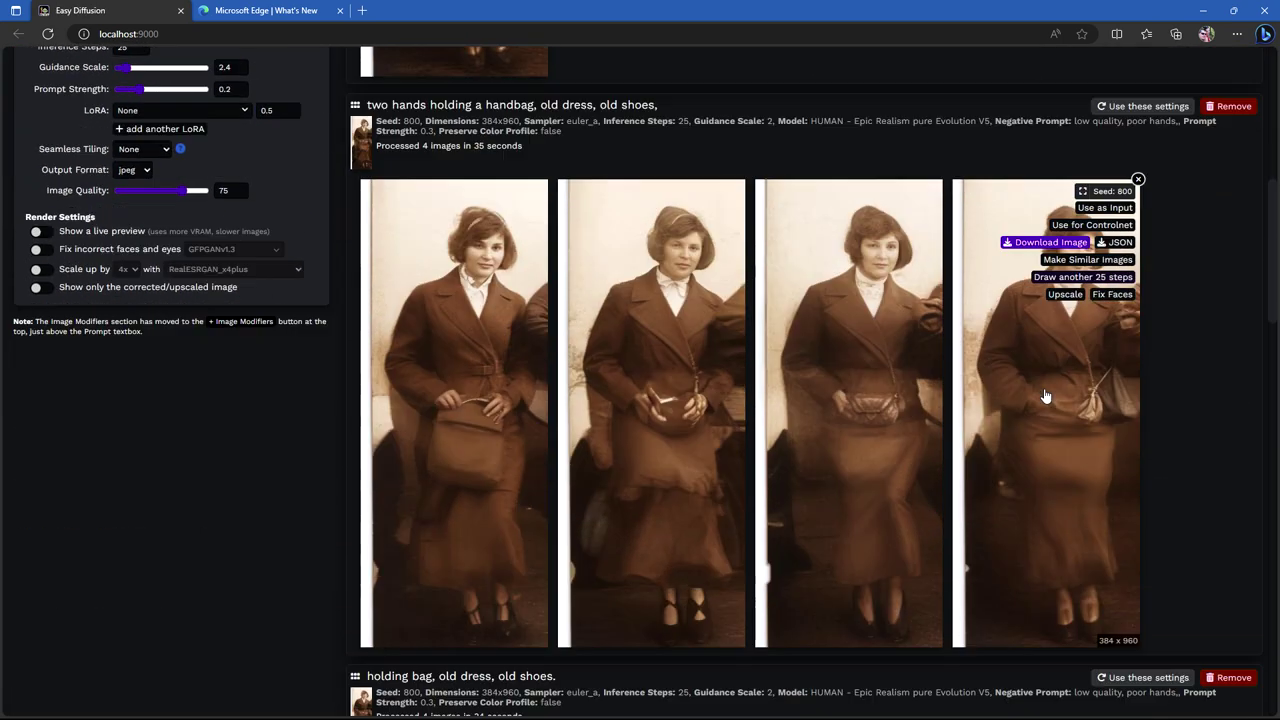
pyautogui.scroll(4, 1057, 391)
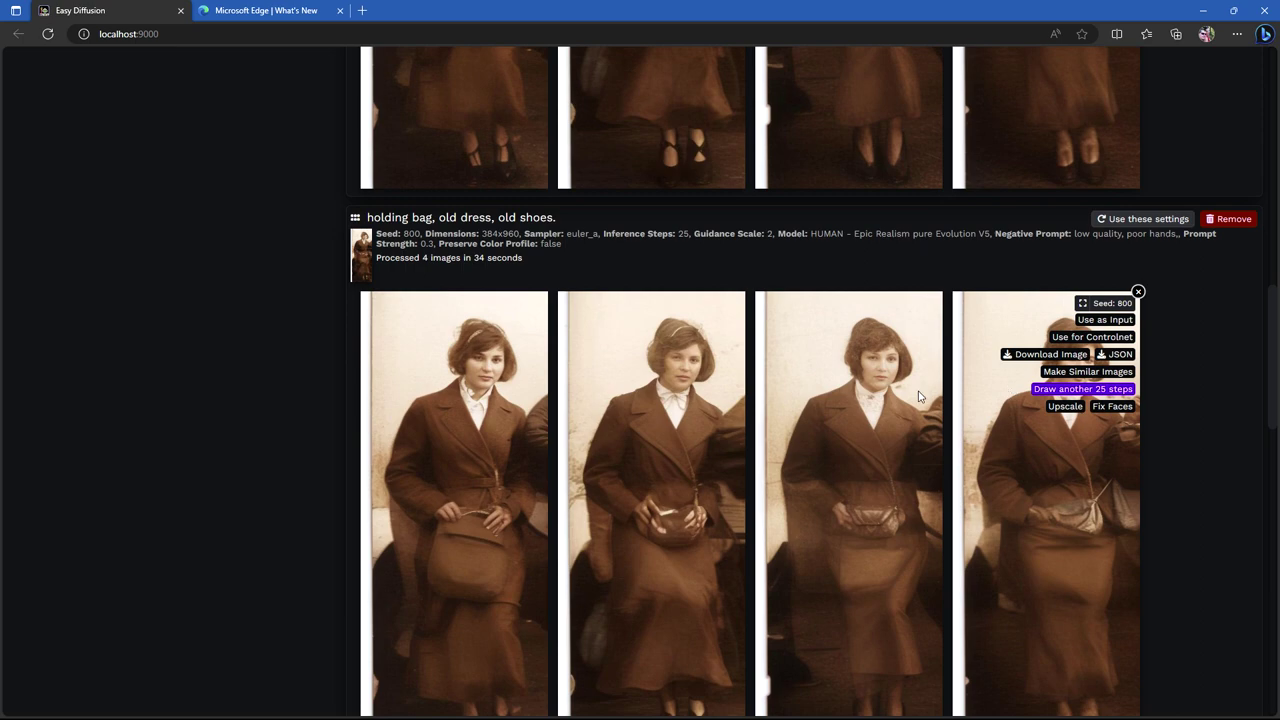
pyautogui.scroll(5, 1188, 281)
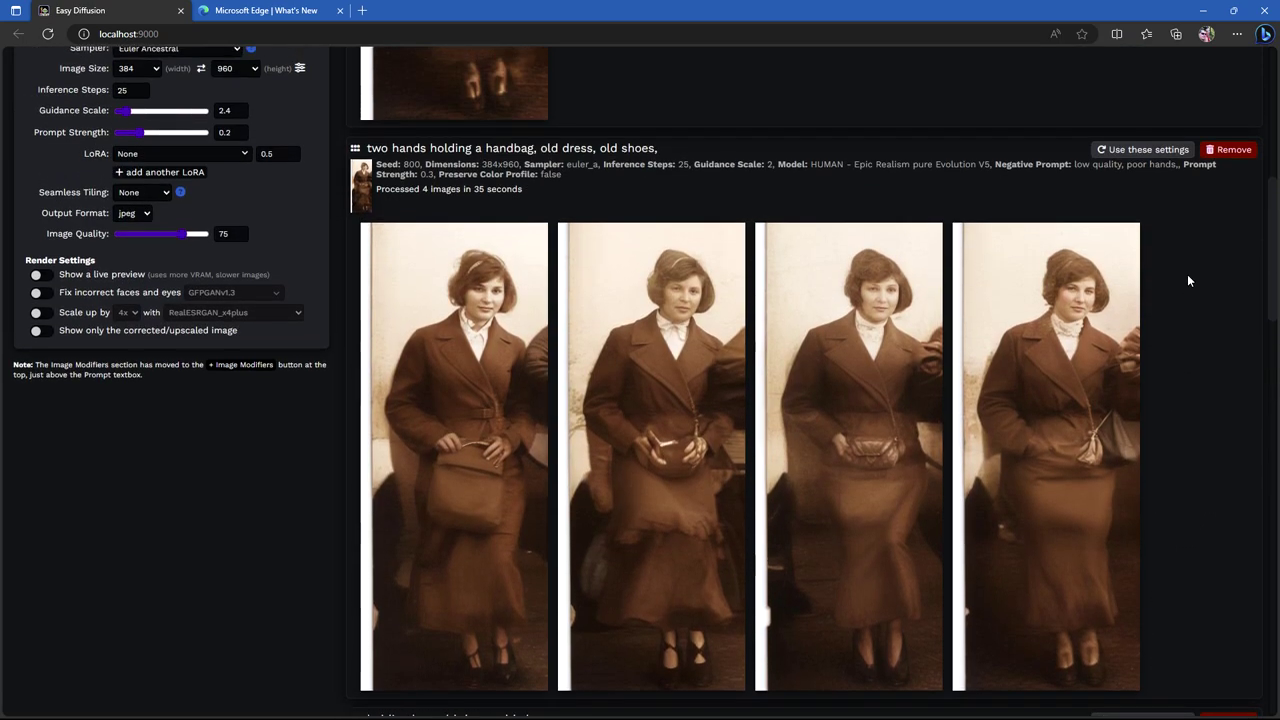
pyautogui.click(1232, 149)
pyautogui.scroll(3, 1193, 391)
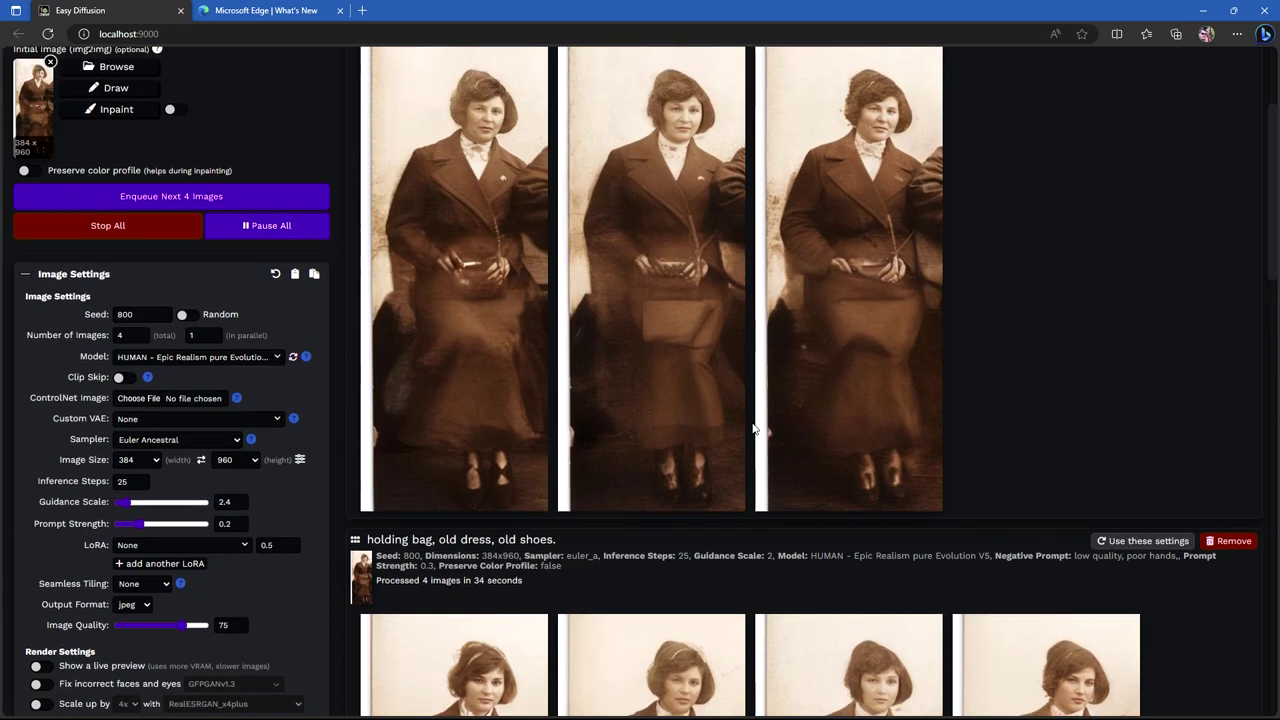
# Set the inference steps to 50 and generate four images.
pyautogui.scroll(3, 754, 423)
pyautogui.scroll(1, 1035, 401)
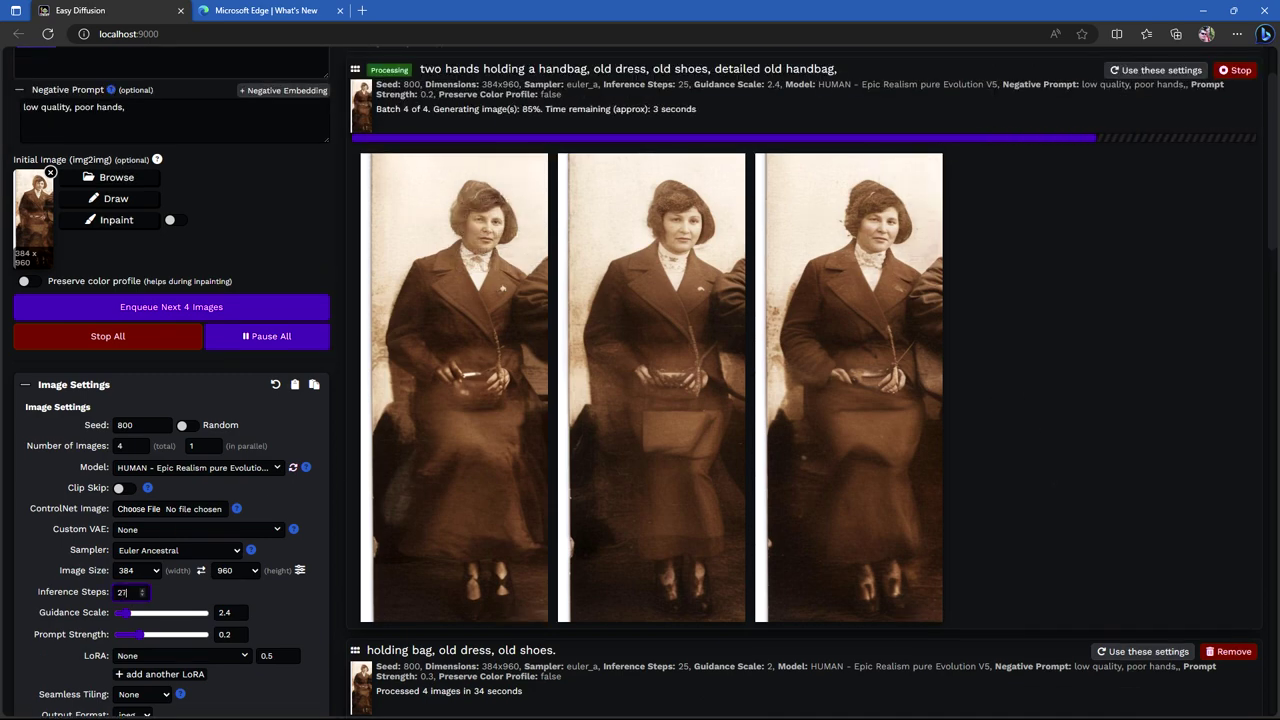
pyautogui.doubleClick(123, 592)
pyautogui.write('32')
pyautogui.press('BackSpace')
pyautogui.press('BackSpace')
pyautogui.write('44')
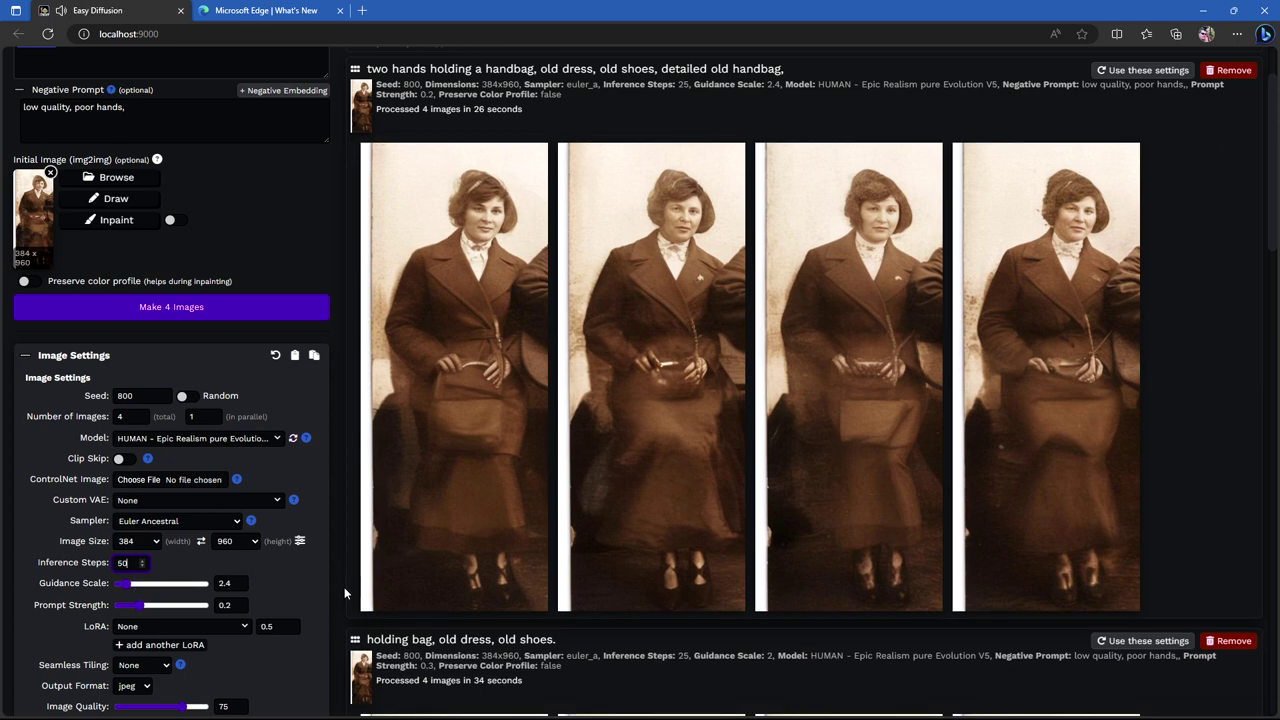
pyautogui.click(177, 308)
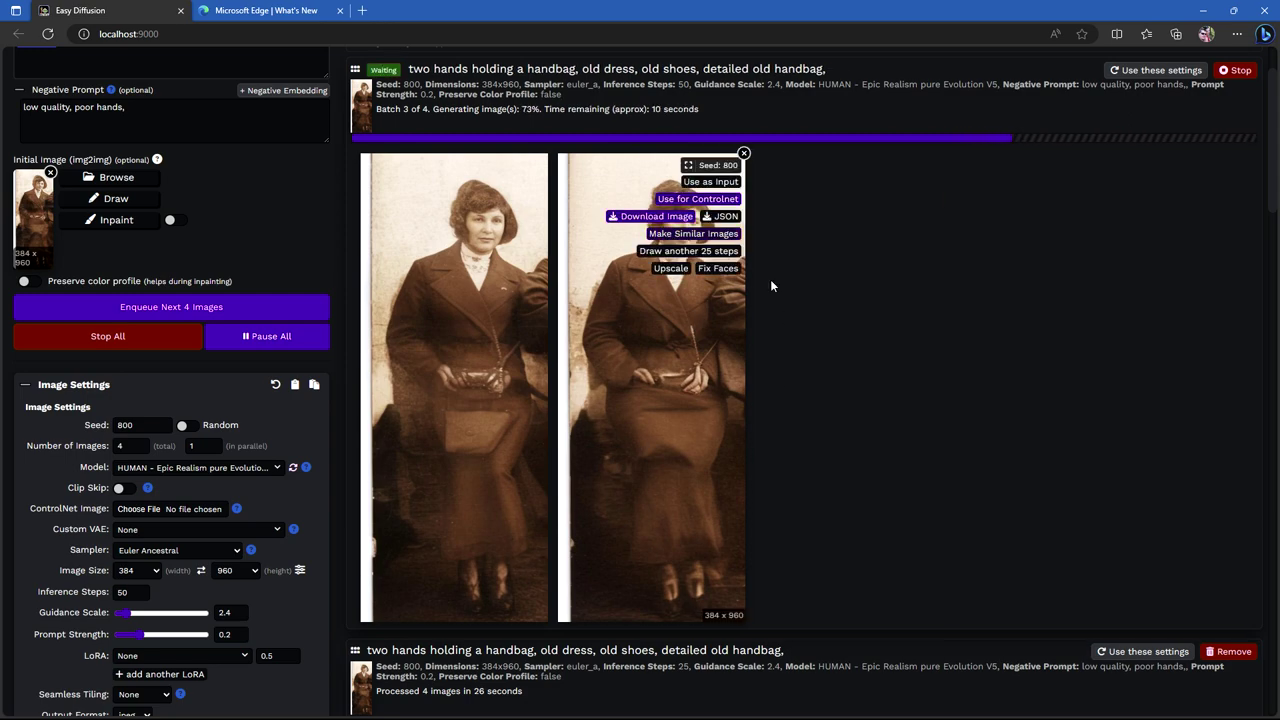
# Compare the 50-step images with the earlier batches and download the new seed 803 image.
pyautogui.scroll(-15, 998, 472)
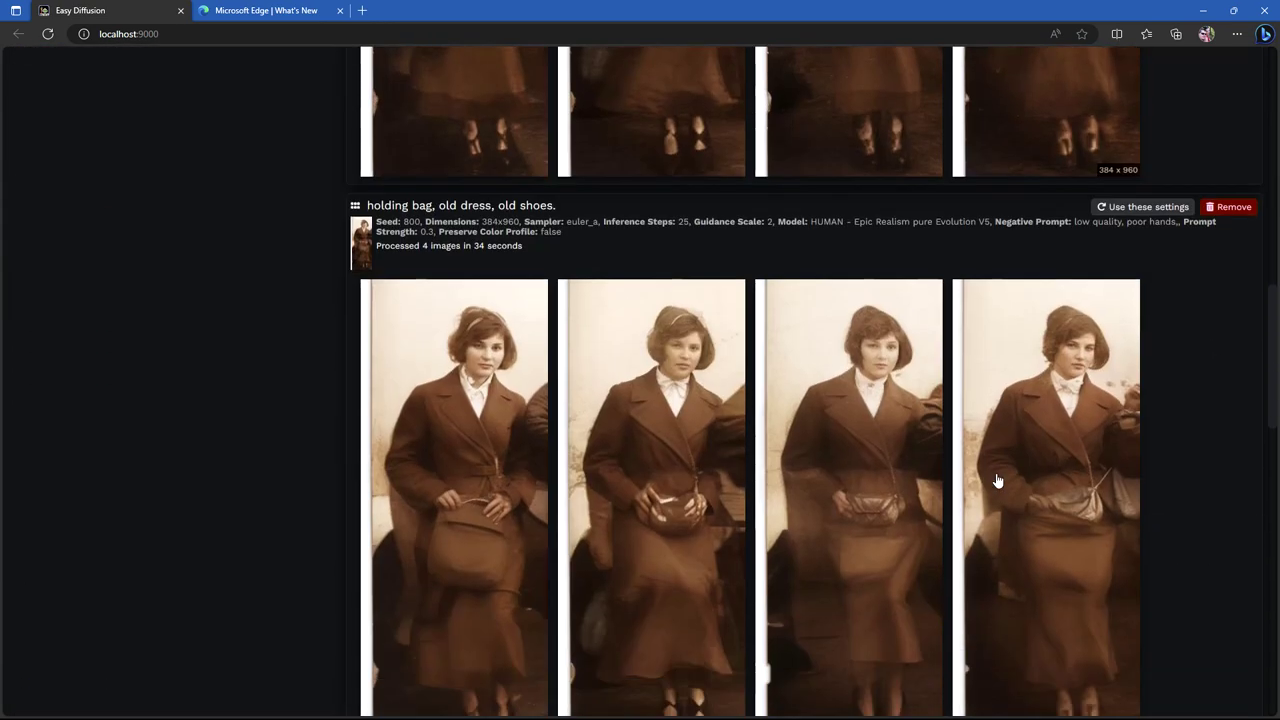
pyautogui.scroll(-5, 996, 480)
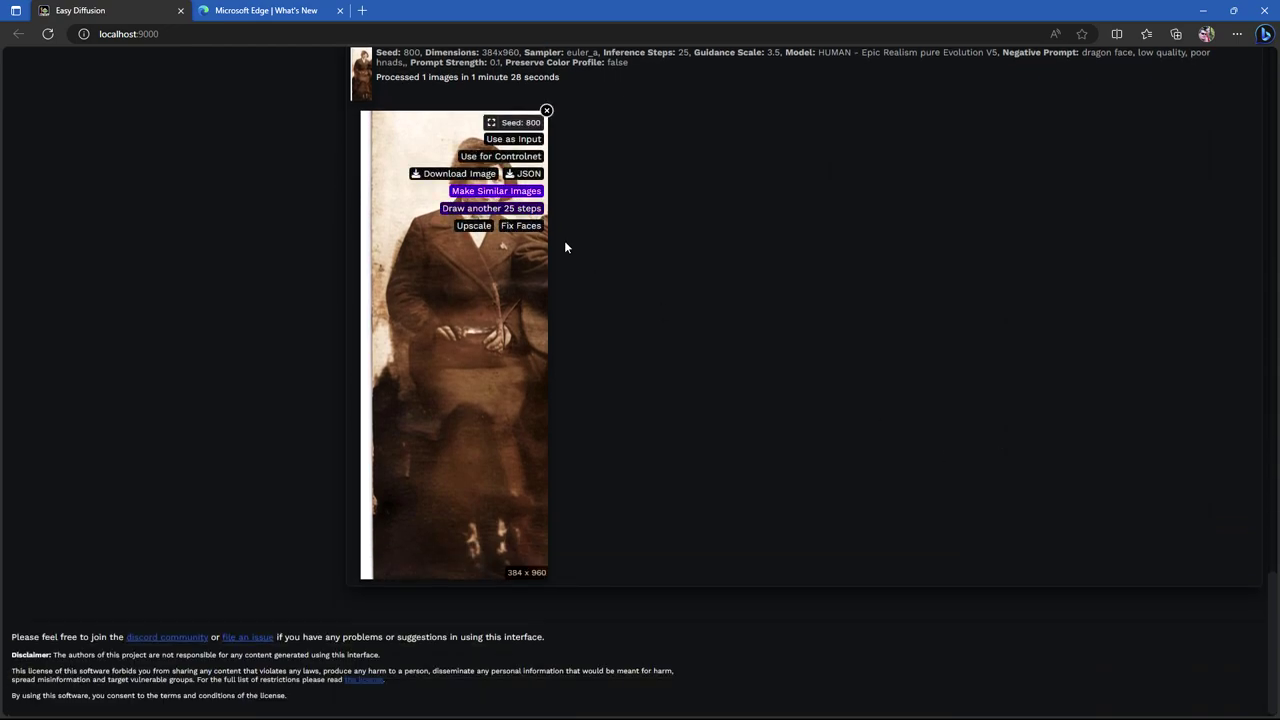
pyautogui.scroll(10, 833, 415)
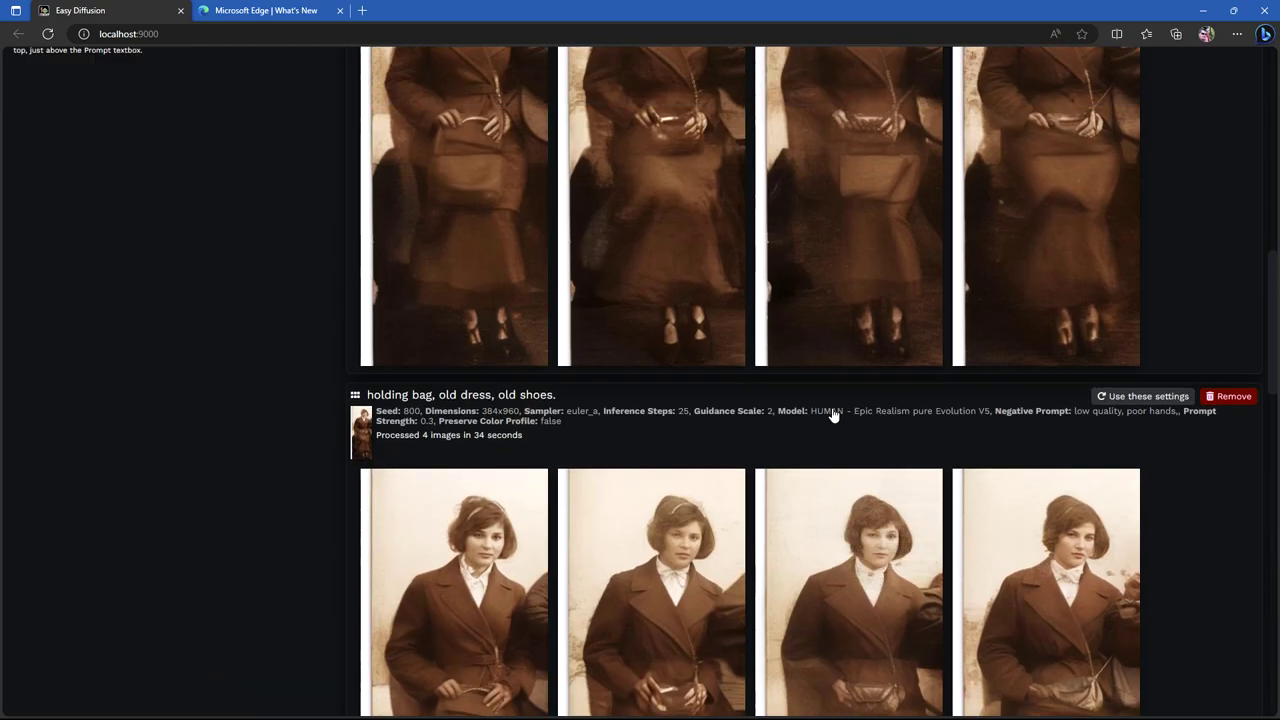
pyautogui.scroll(2, 833, 415)
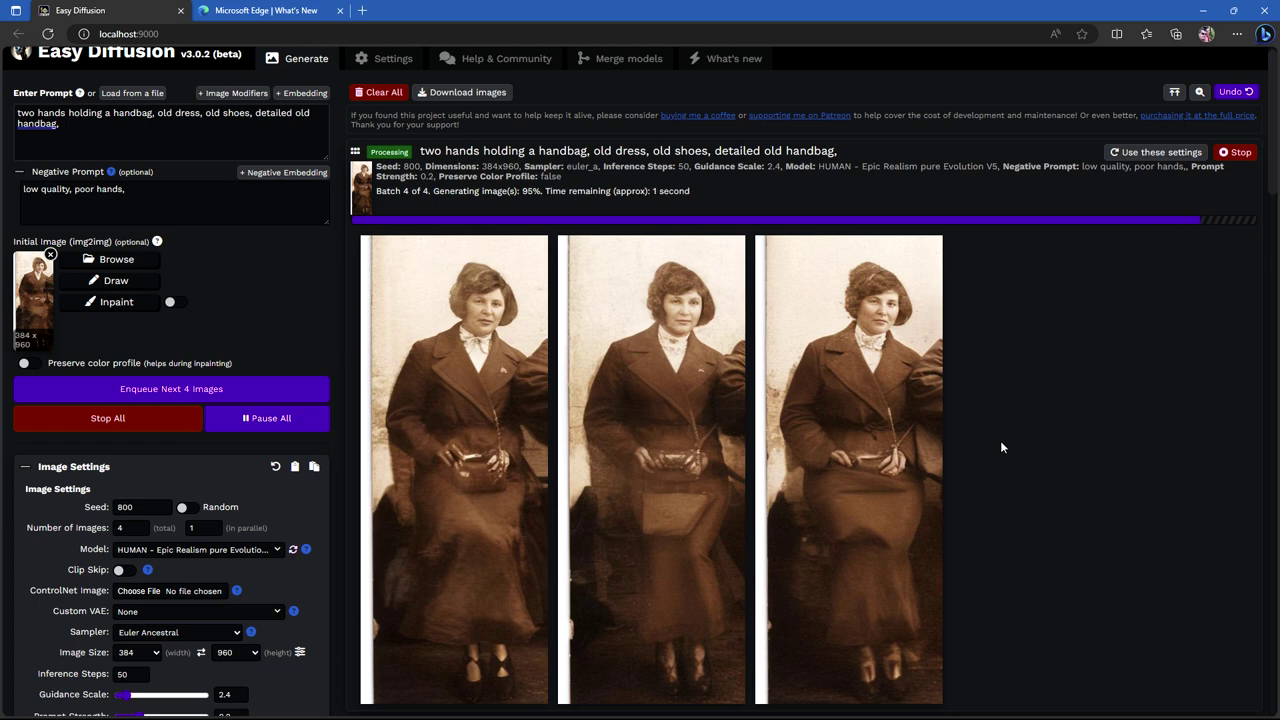
pyautogui.scroll(-1, 1000, 447)
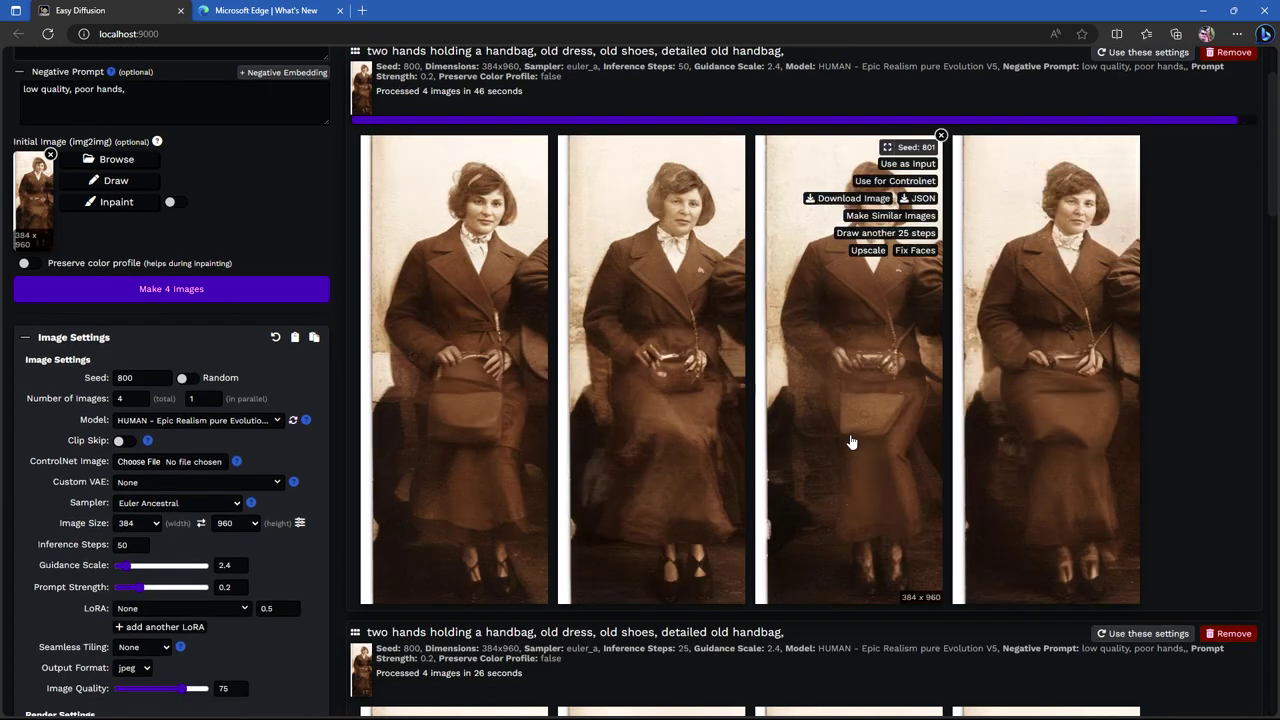
pyautogui.moveTo(500, 235)
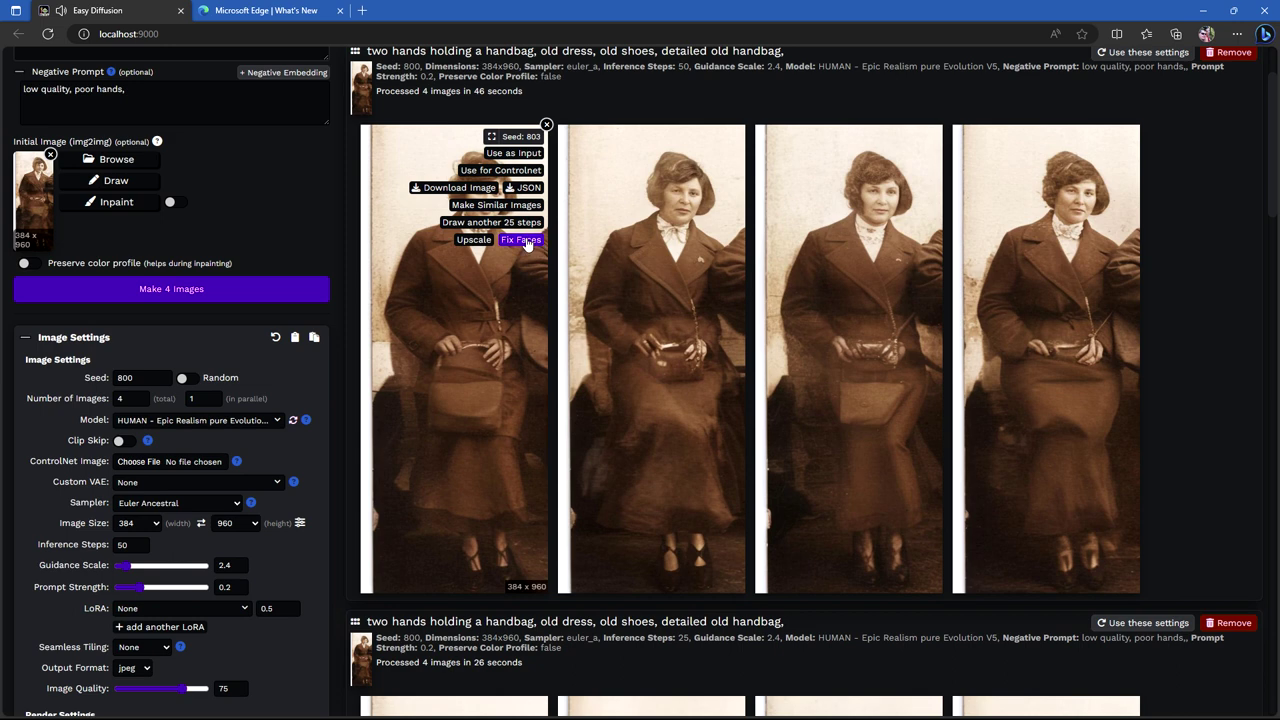
pyautogui.click(474, 189)
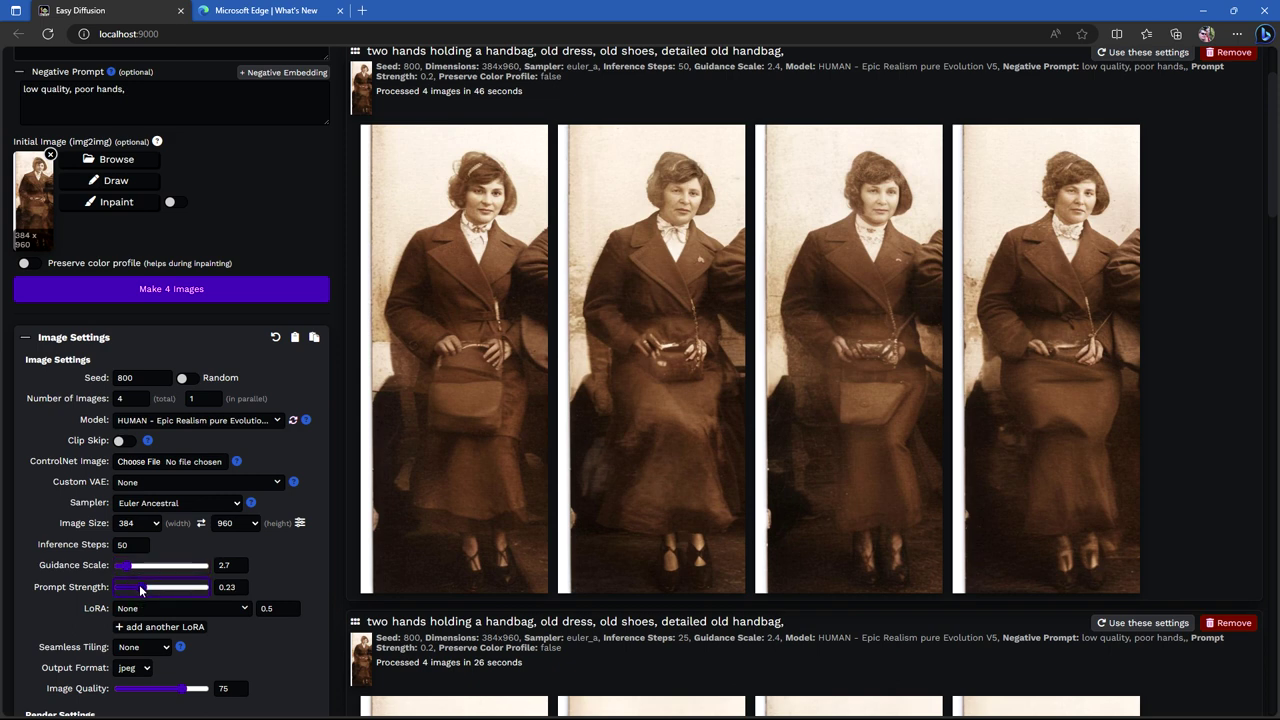
# Generate four images with guidance scale 2.7 and prompt strength 0.24, and download the new seed 801 image.
pyautogui.click(170, 296)
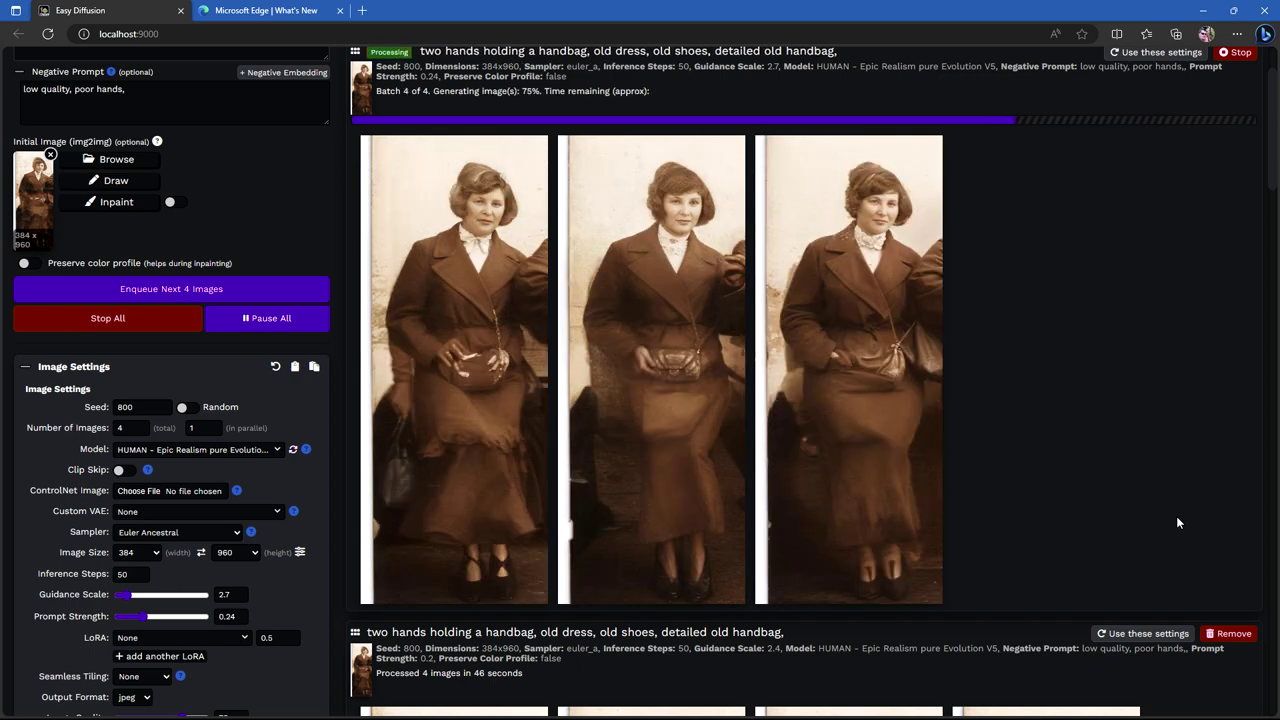
pyautogui.moveTo(690, 240)
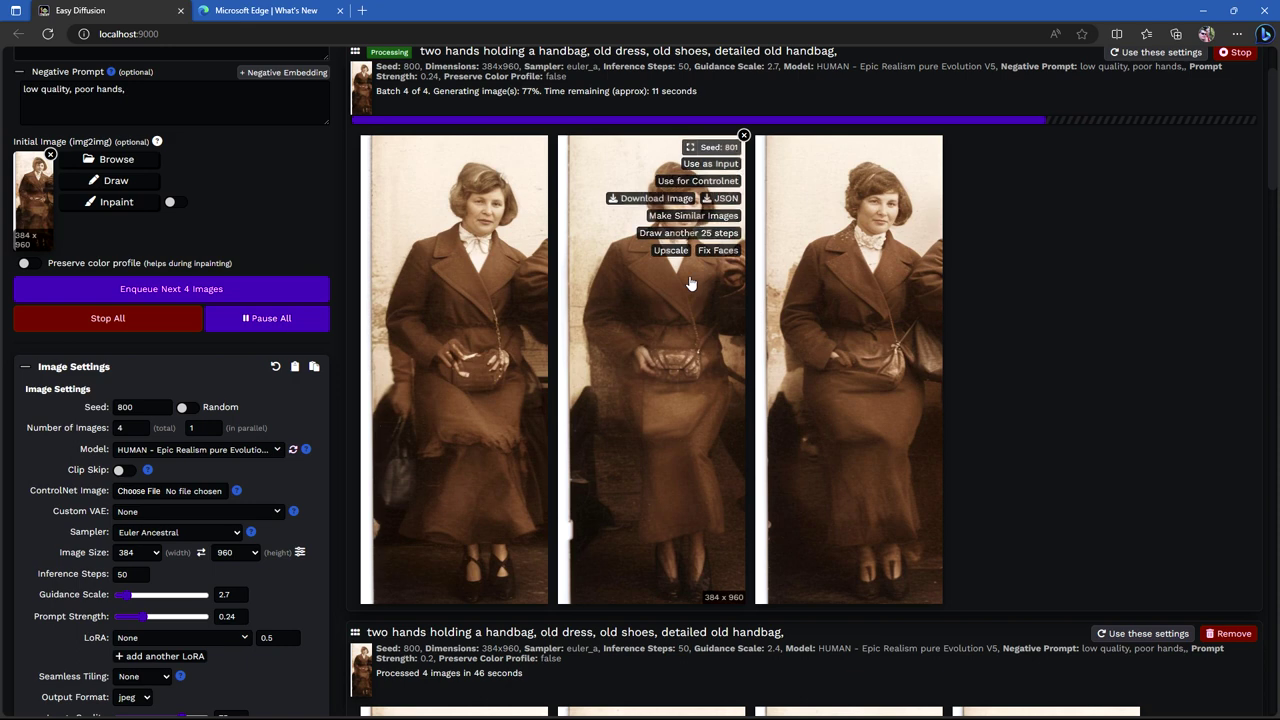
pyautogui.click(673, 205)
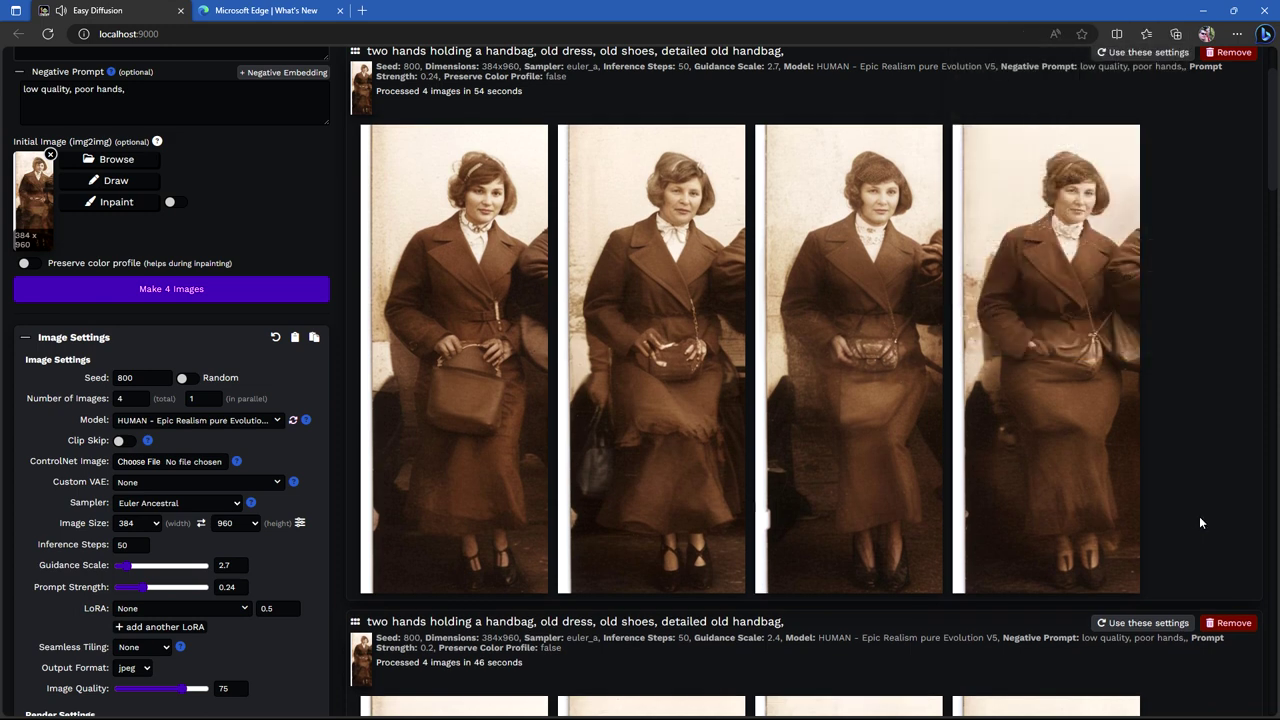
# Replace the initial image with the newest batch's seed 801 image and generate four images from it.
pyautogui.moveTo(810, 390)
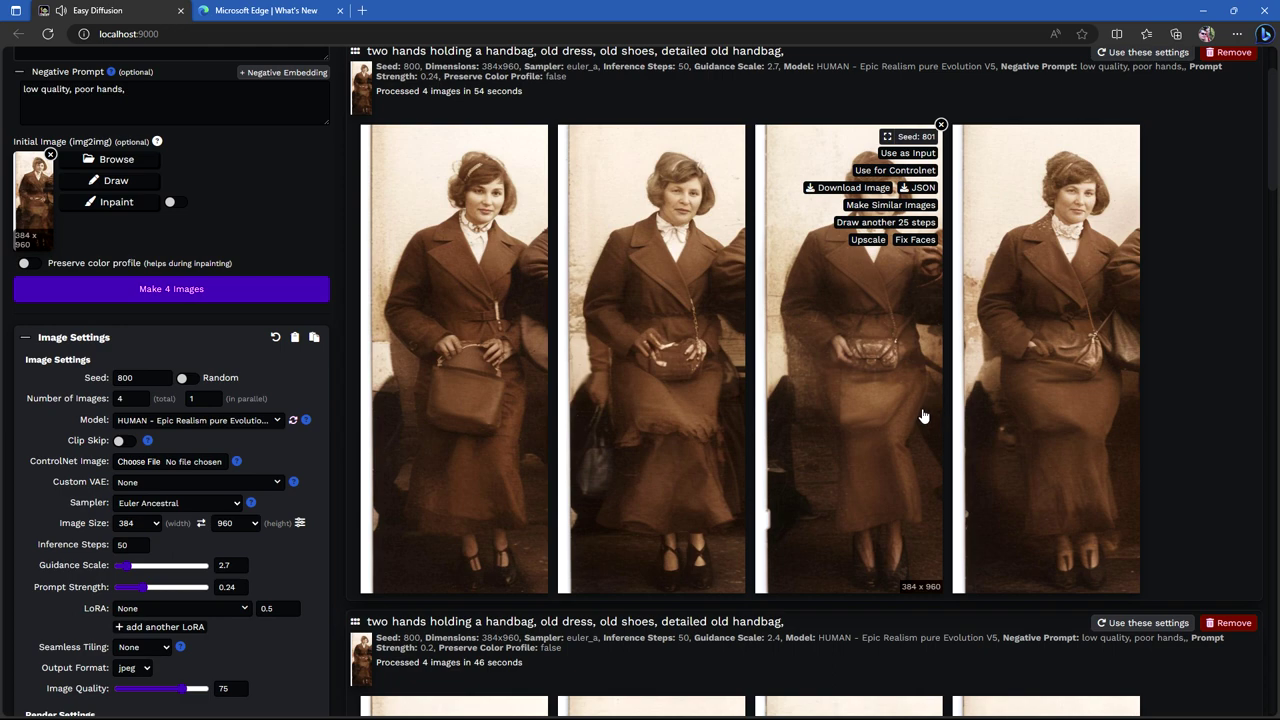
pyautogui.scroll(1, 924, 416)
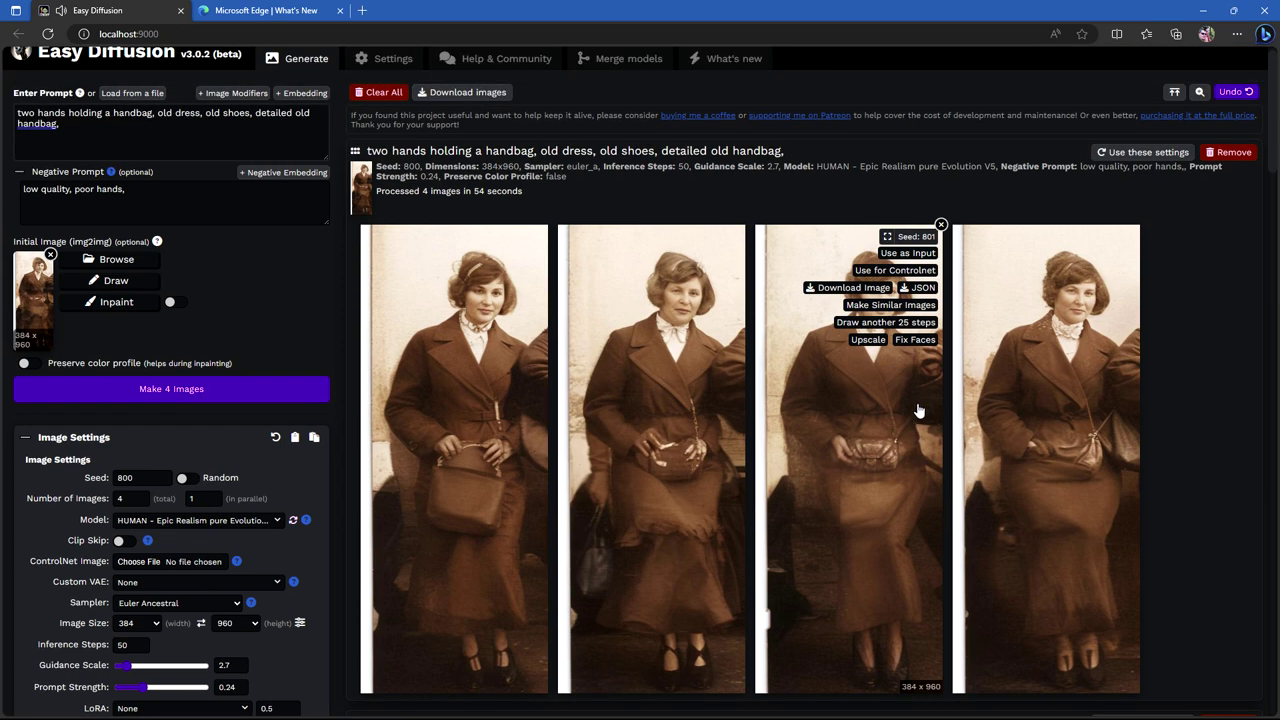
pyautogui.click(50, 256)
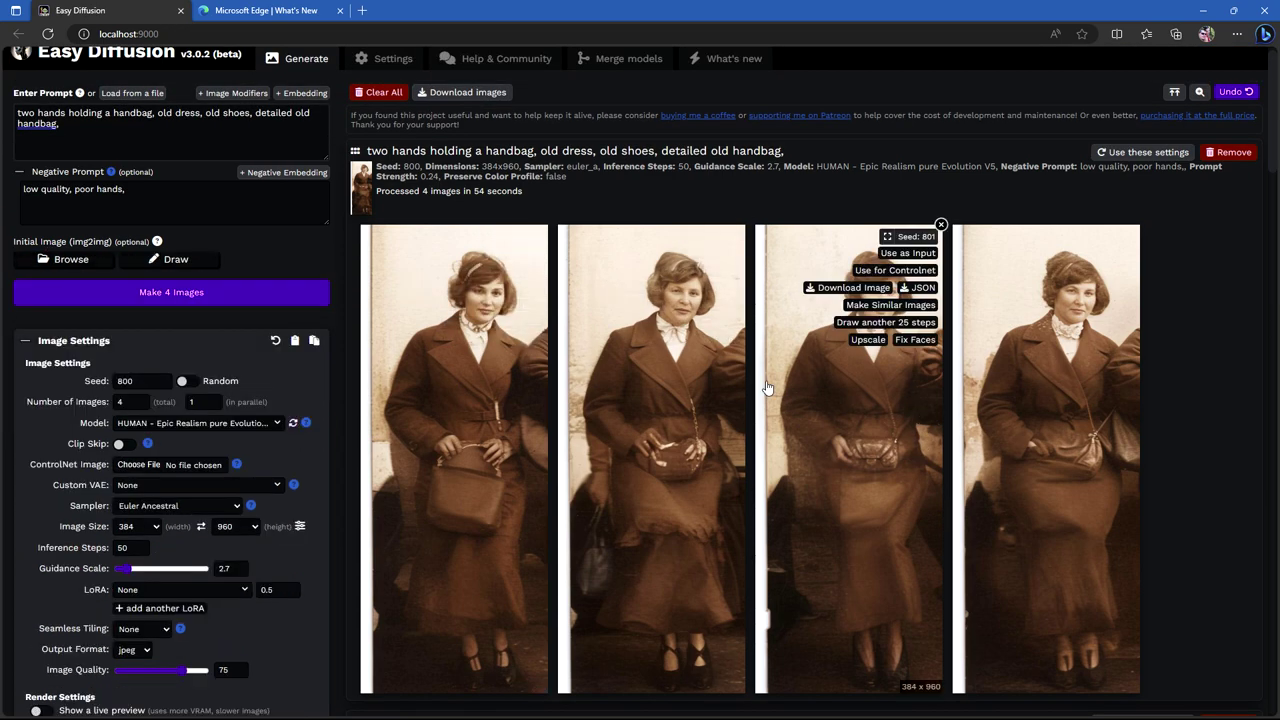
pyautogui.moveTo(920, 392)
pyautogui.mouseDown()
pyautogui.moveTo(760, 390)
pyautogui.moveTo(118, 246)
pyautogui.moveTo(86, 299)
pyautogui.mouseUp()
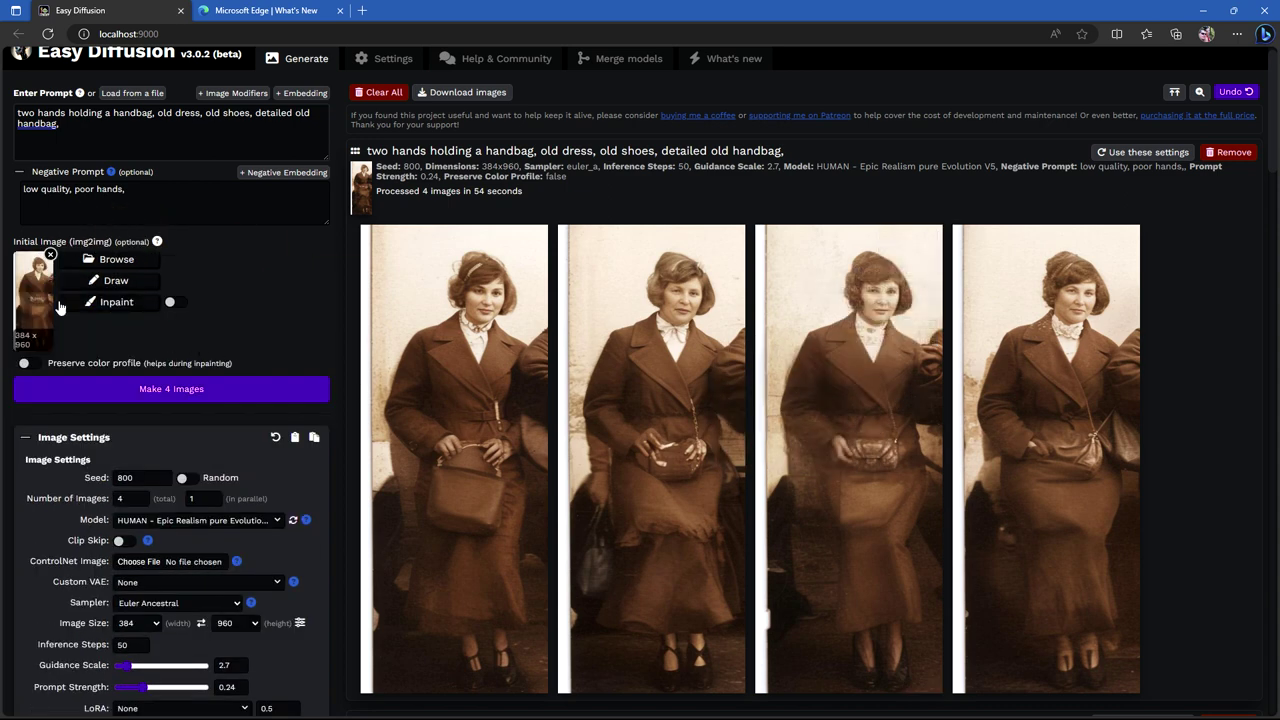
pyautogui.click(180, 398)
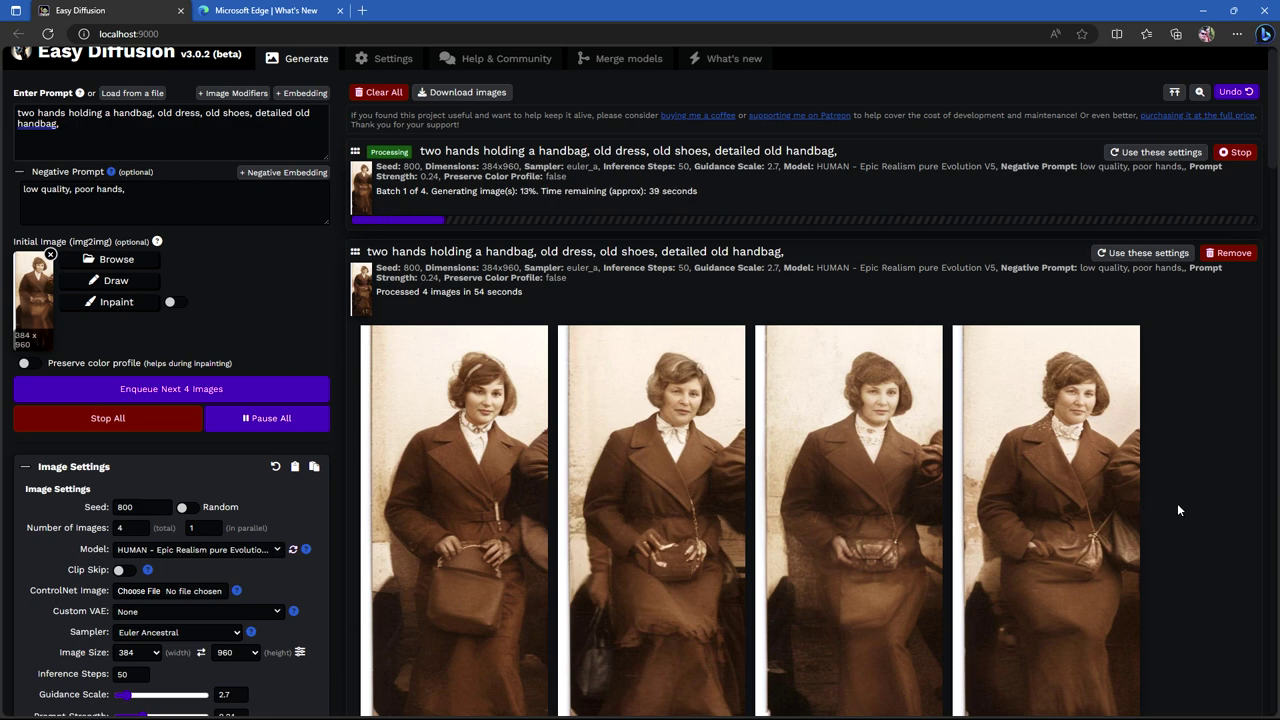
# Compare the oldest restoration result with the first image generated from the new initial image.
pyautogui.scroll(-5, 1177, 501)
pyautogui.scroll(-15, 1177, 501)
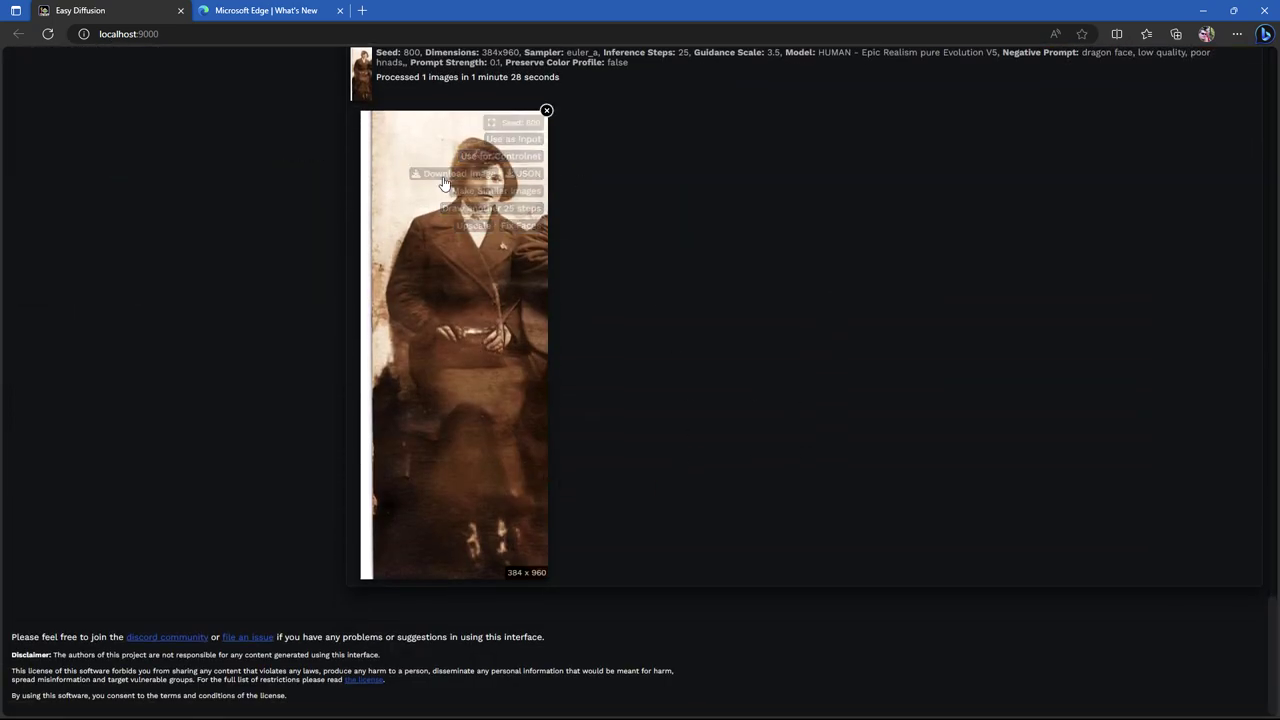
pyautogui.scroll(20, 925, 392)
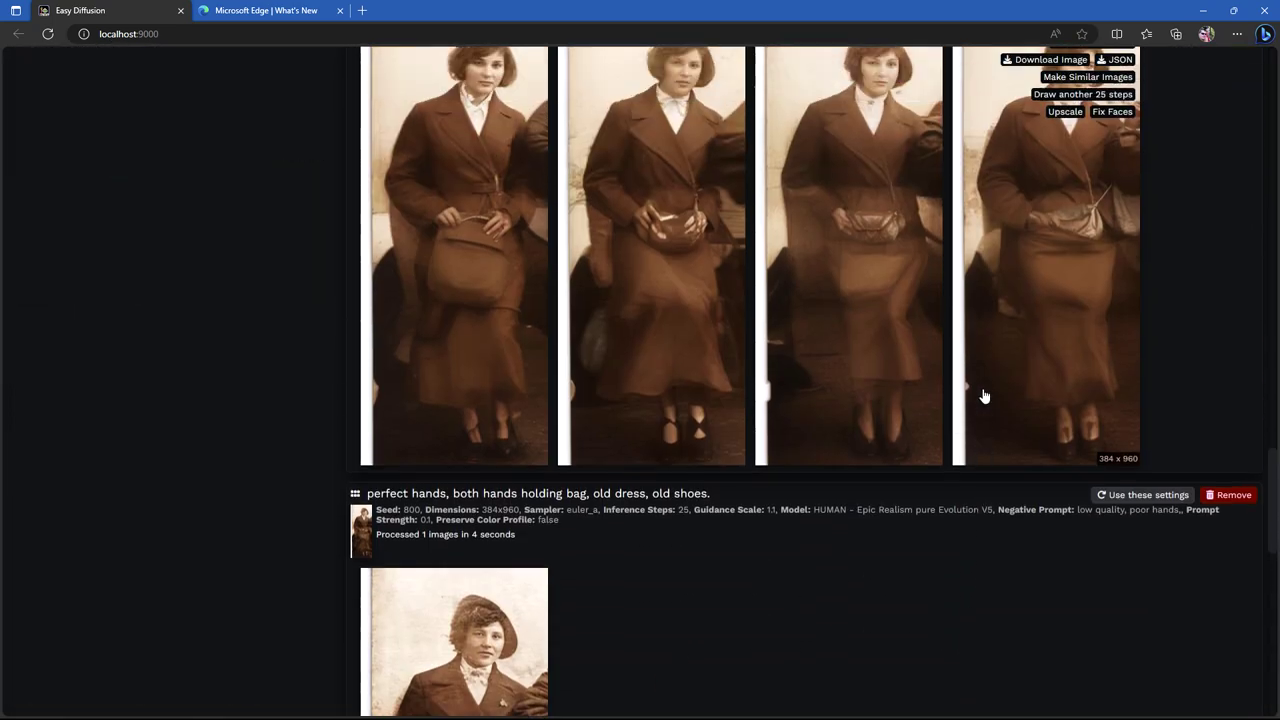
pyautogui.scroll(6, 1100, 375)
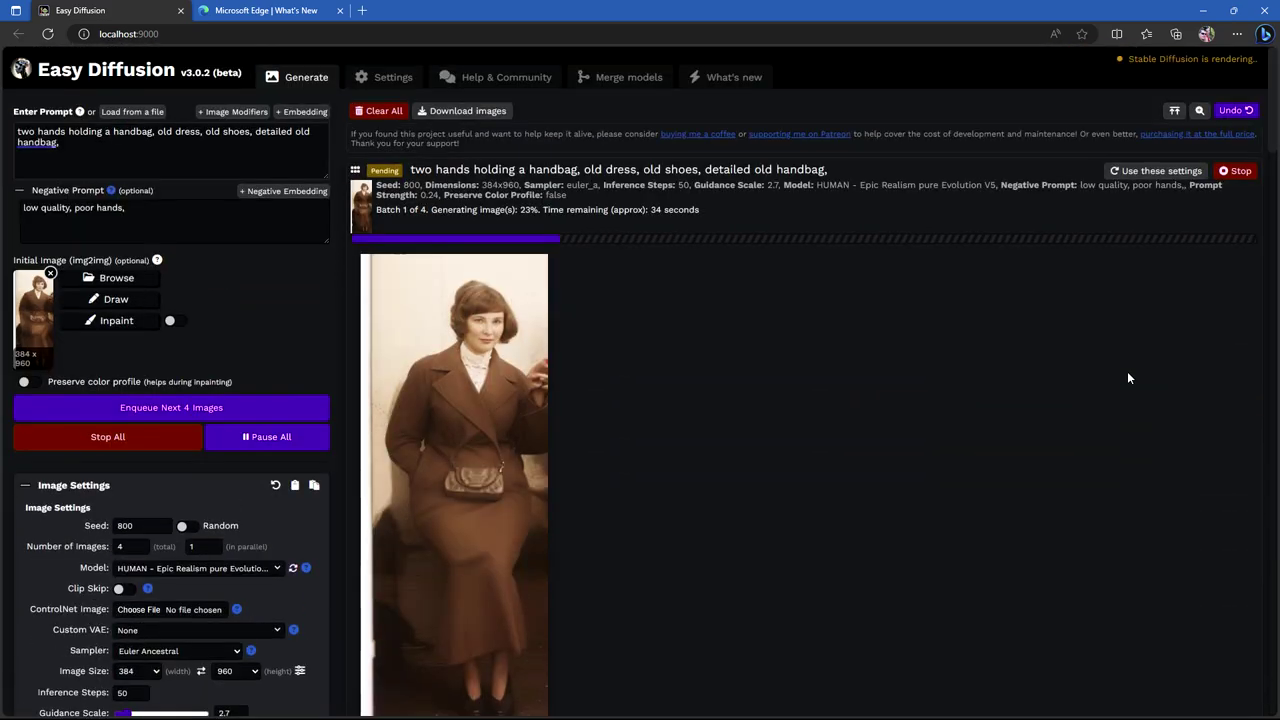
pyautogui.scroll(-1, 1121, 374)
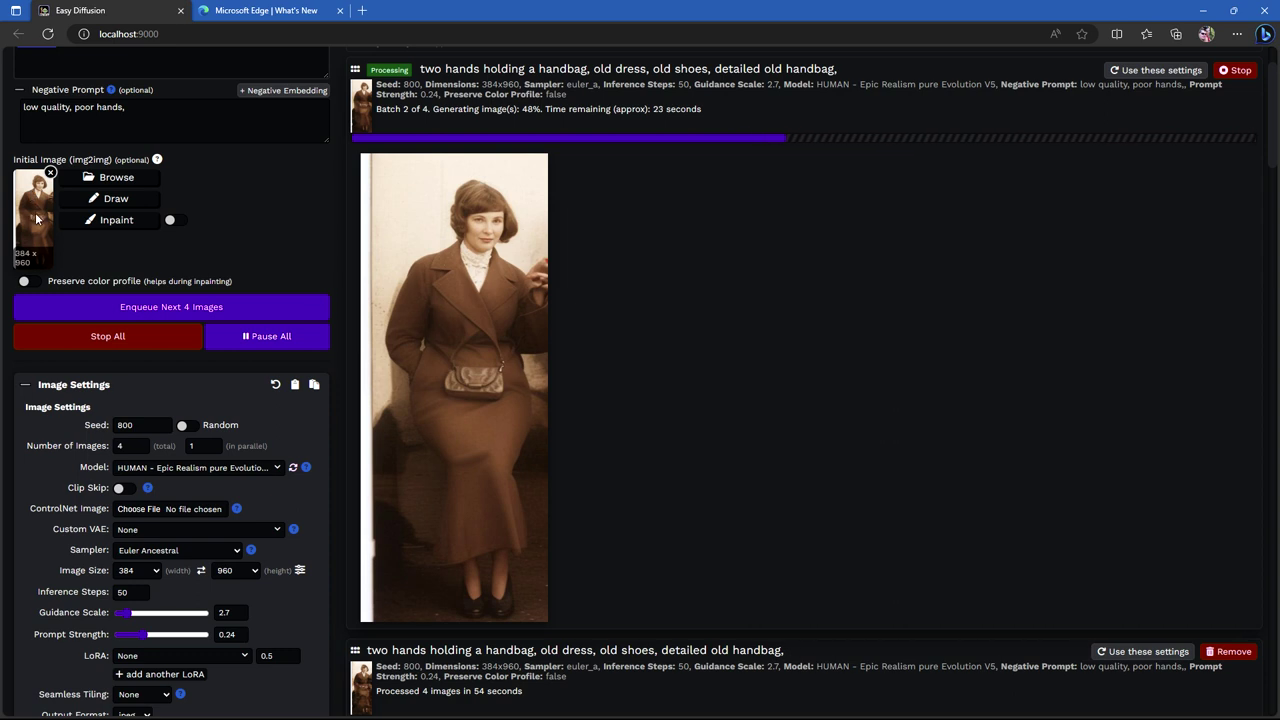
# Download the seed 803 image from the batch made with the new initial image.
pyautogui.moveTo(686, 382)
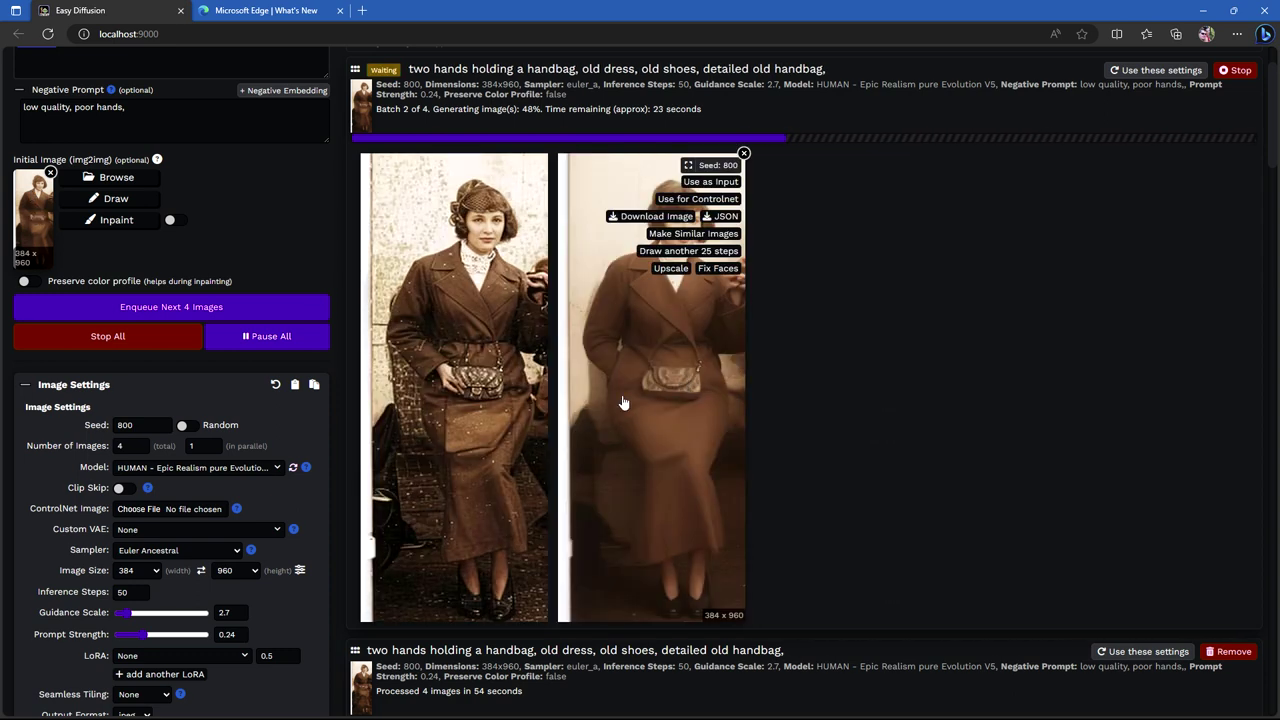
pyautogui.moveTo(468, 489)
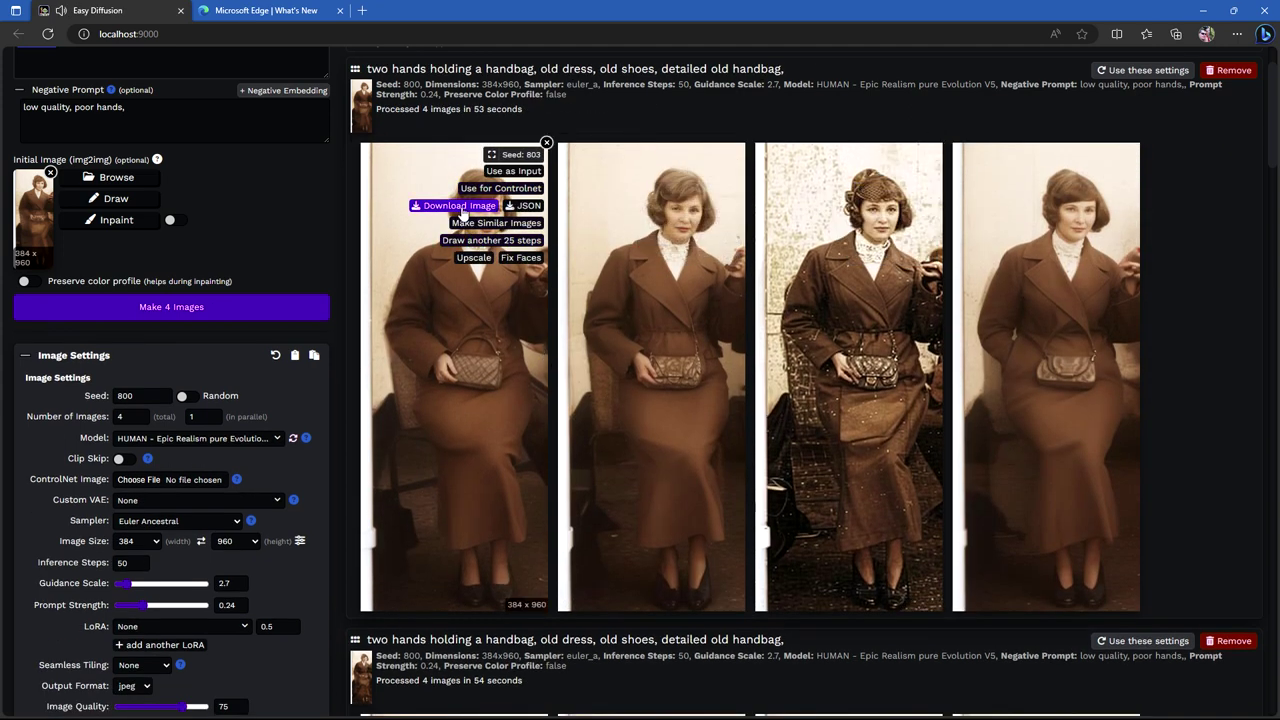
pyautogui.click(462, 208)
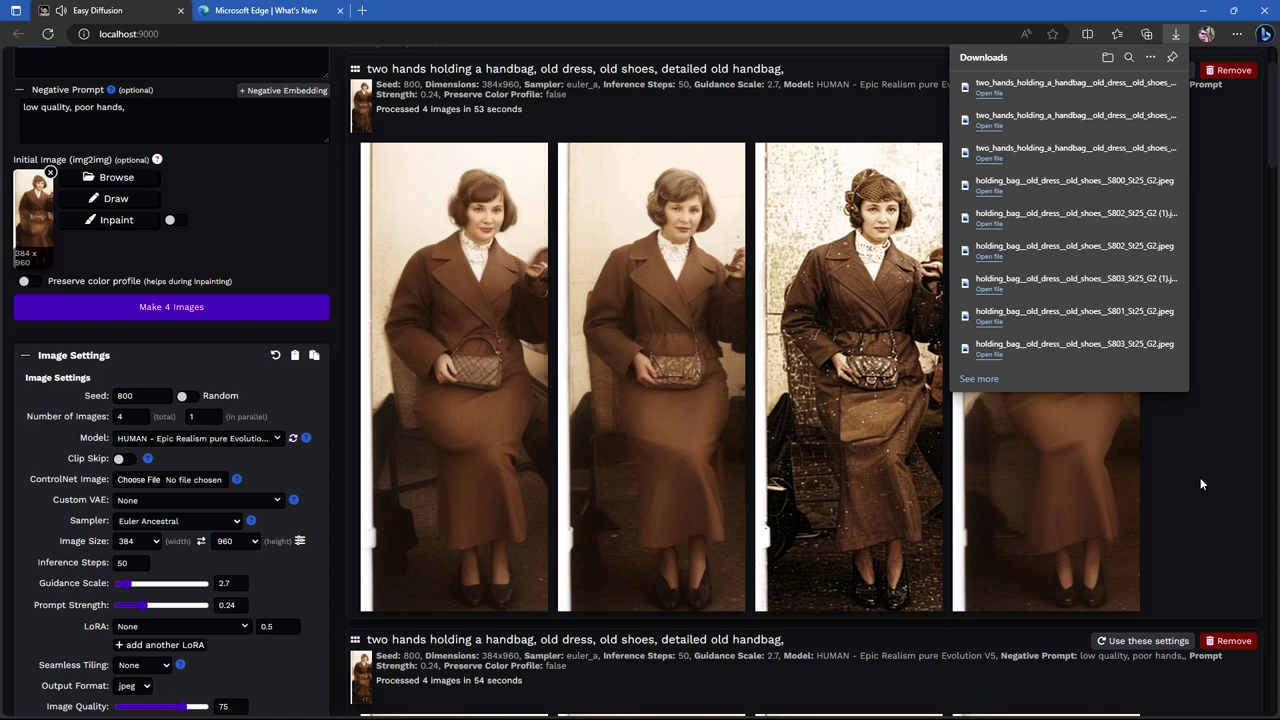
pyautogui.moveTo(425, 264)
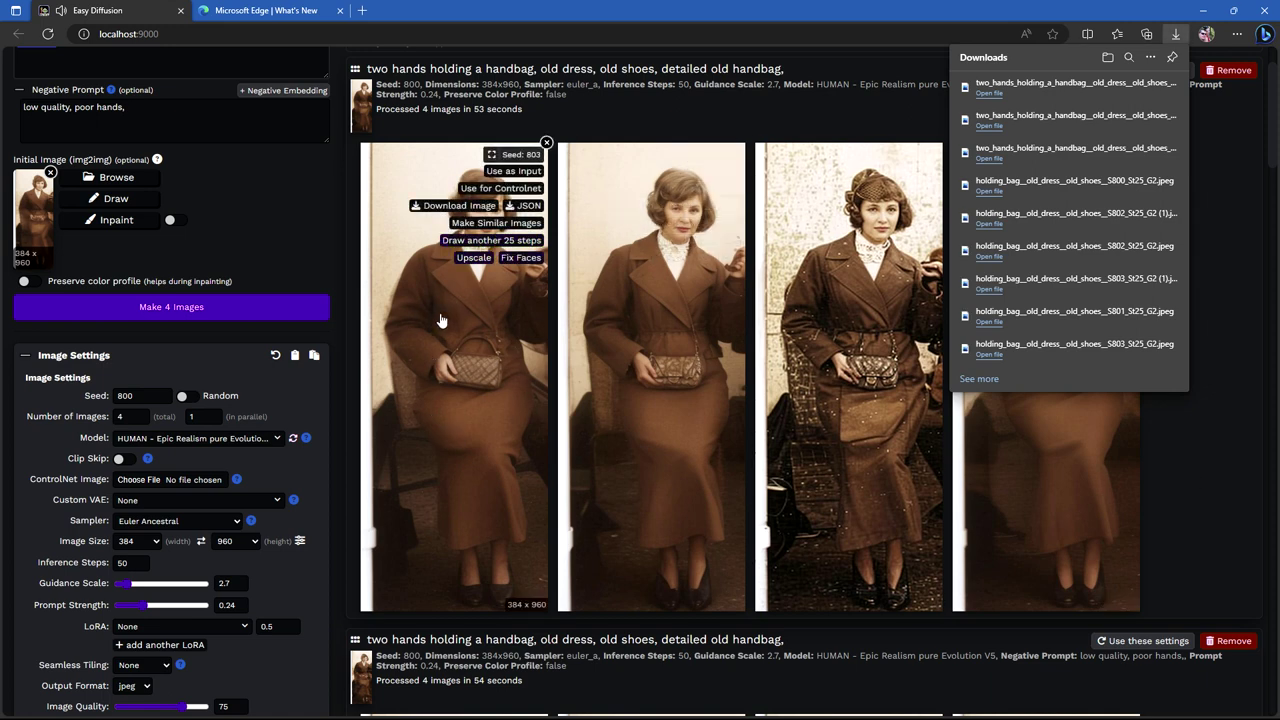
pyautogui.click(1209, 520)
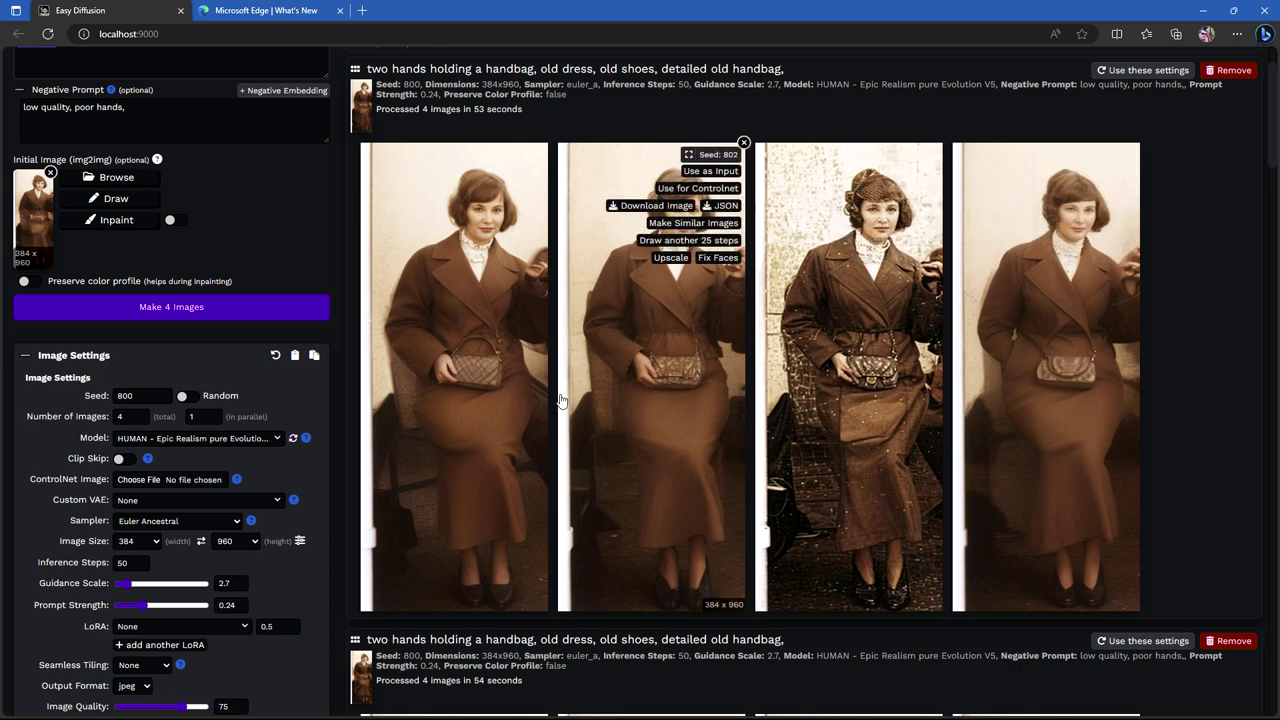
# Compare the new batch with the earlier batches and the first low-strength results.
pyautogui.moveTo(525, 353)
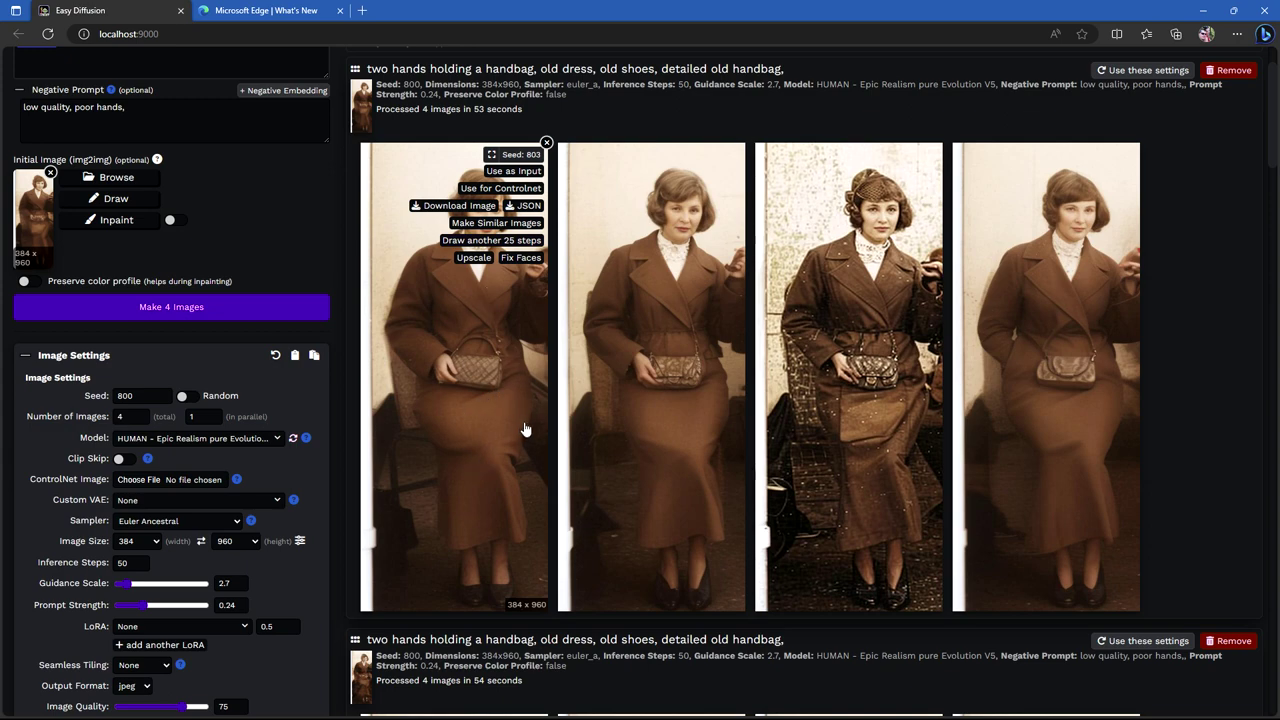
pyautogui.scroll(-12, 522, 418)
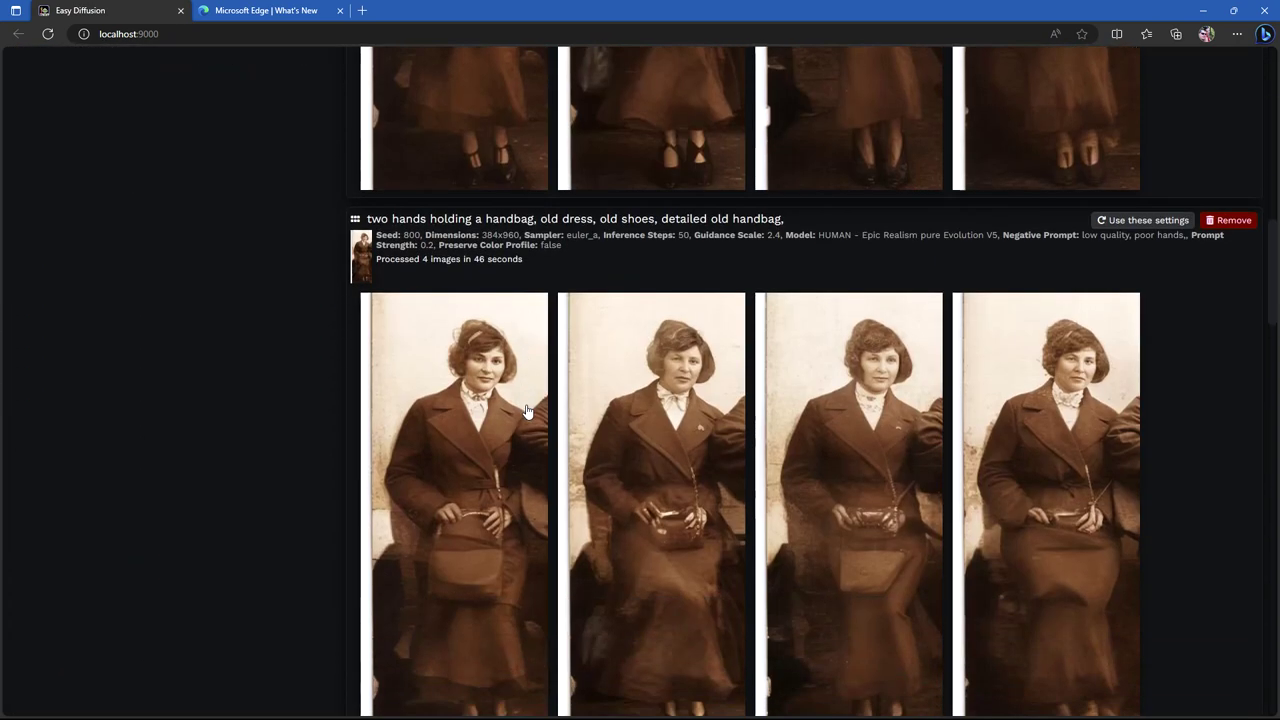
pyautogui.scroll(-10, 528, 412)
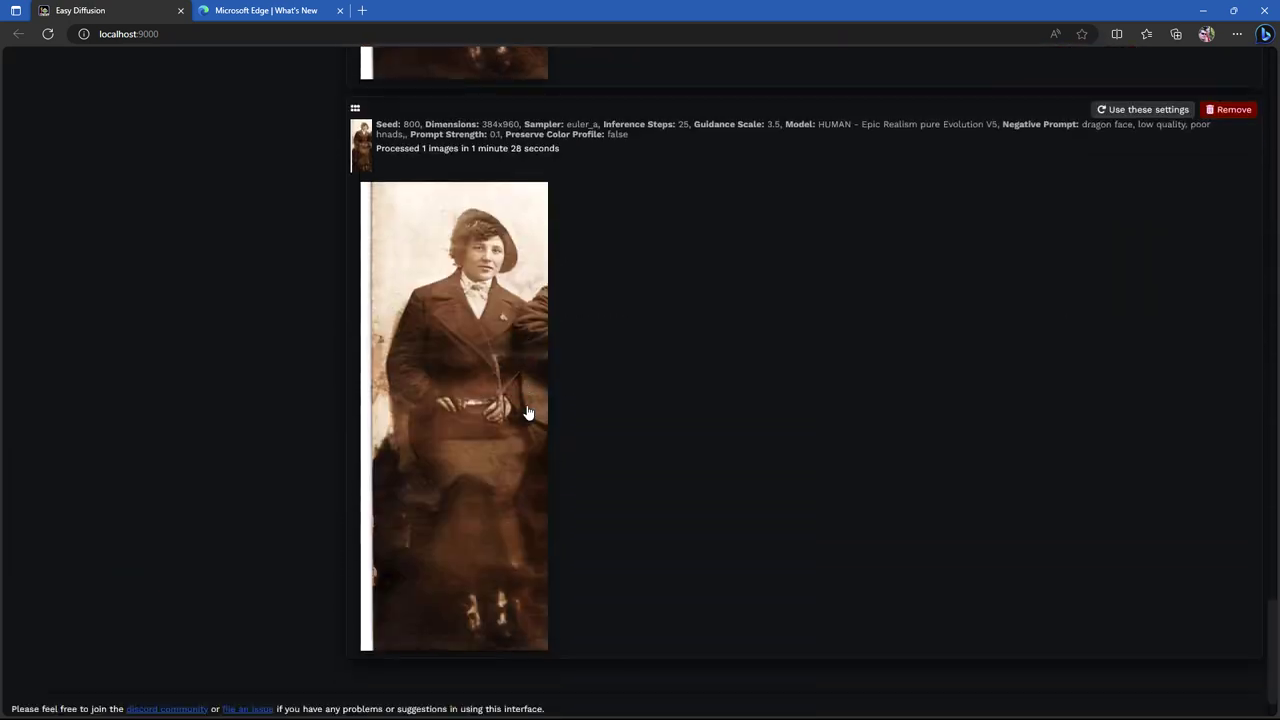
pyautogui.scroll(10, 519, 415)
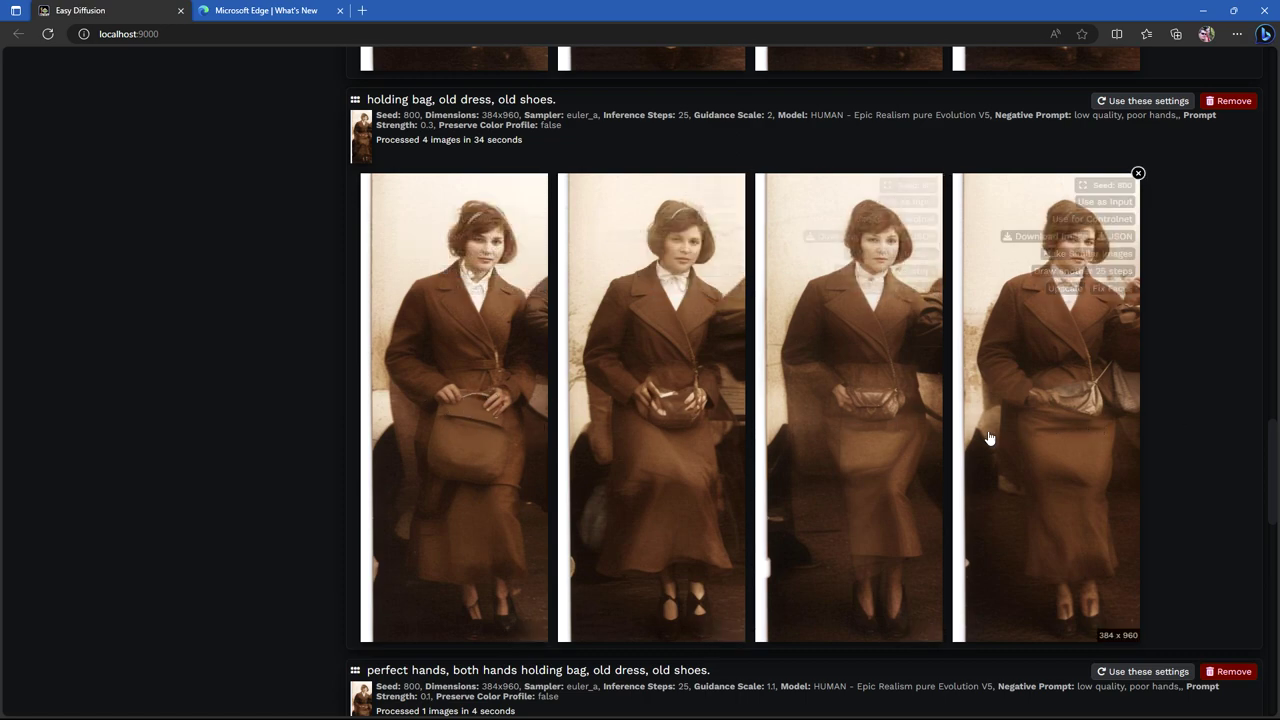
pyautogui.scroll(-5, 883, 449)
pyautogui.moveTo(466, 382)
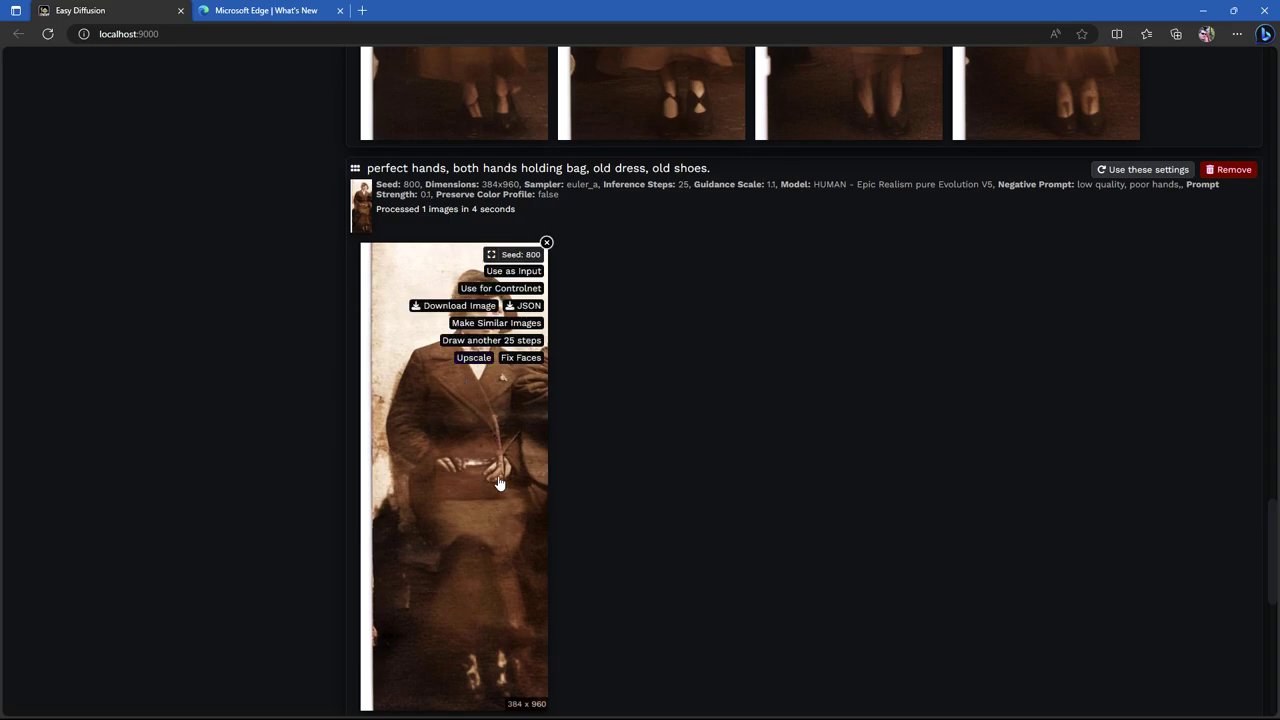
pyautogui.scroll(5, 782, 464)
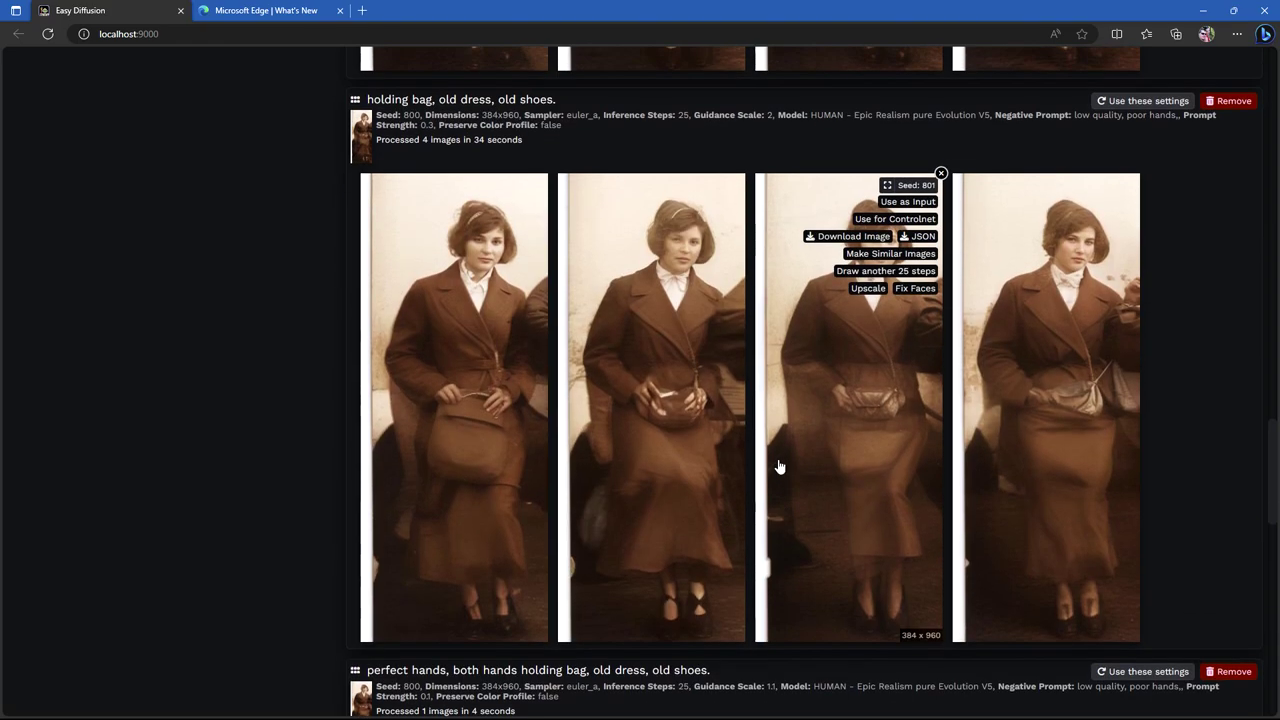
pyautogui.scroll(5, 746, 441)
pyautogui.scroll(10, 746, 441)
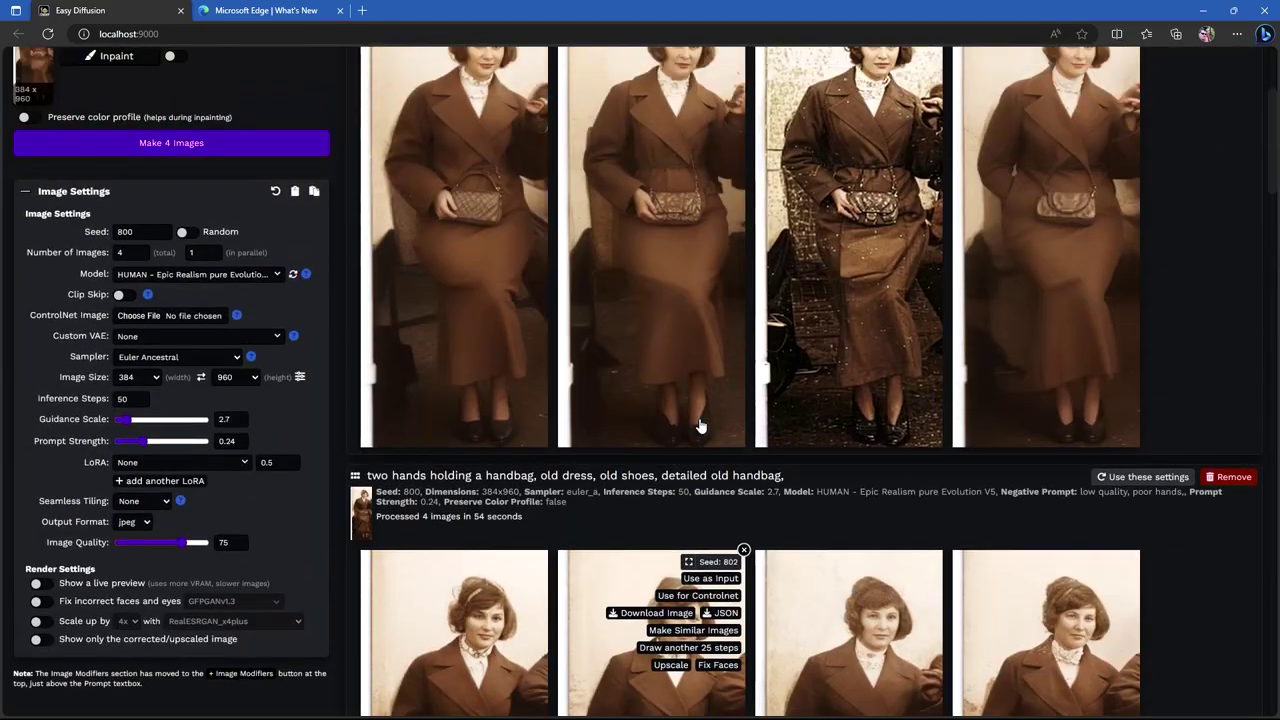
pyautogui.scroll(-1, 696, 420)
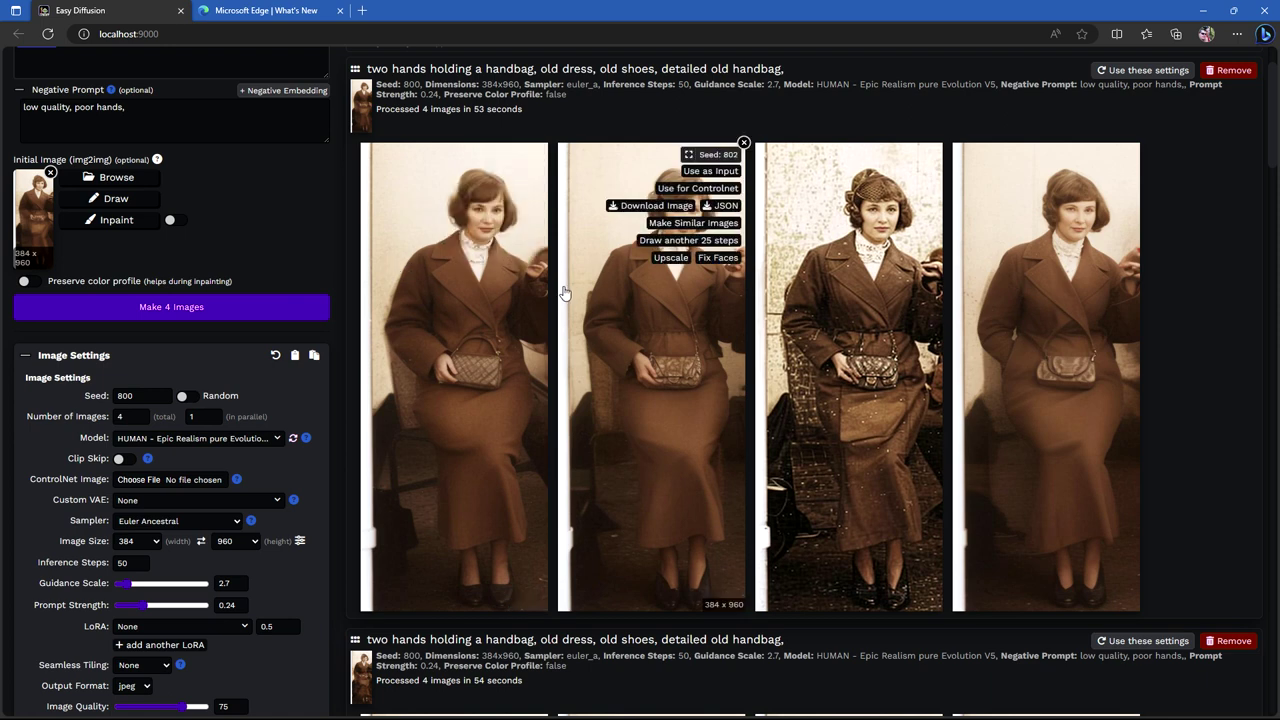
# Download the newest batch's seed 803 image again and examine its hand, handbag and face up close.
pyautogui.moveTo(505, 378)
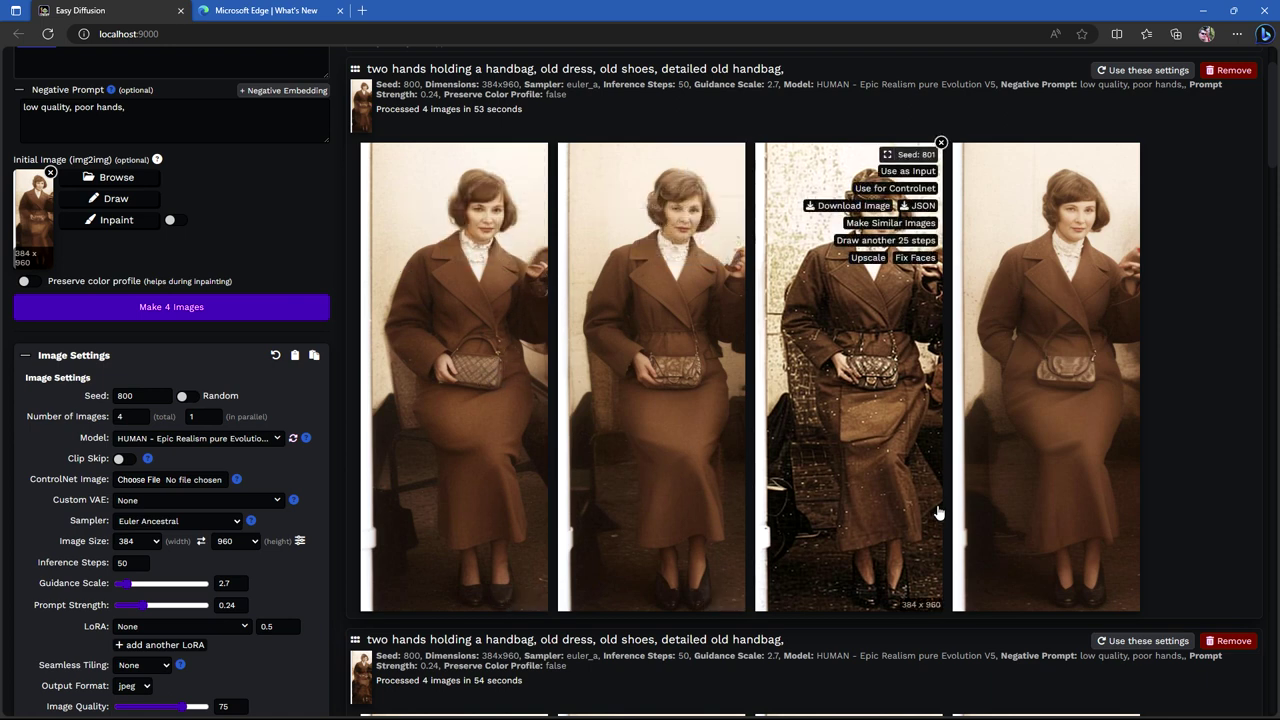
pyautogui.click(457, 206)
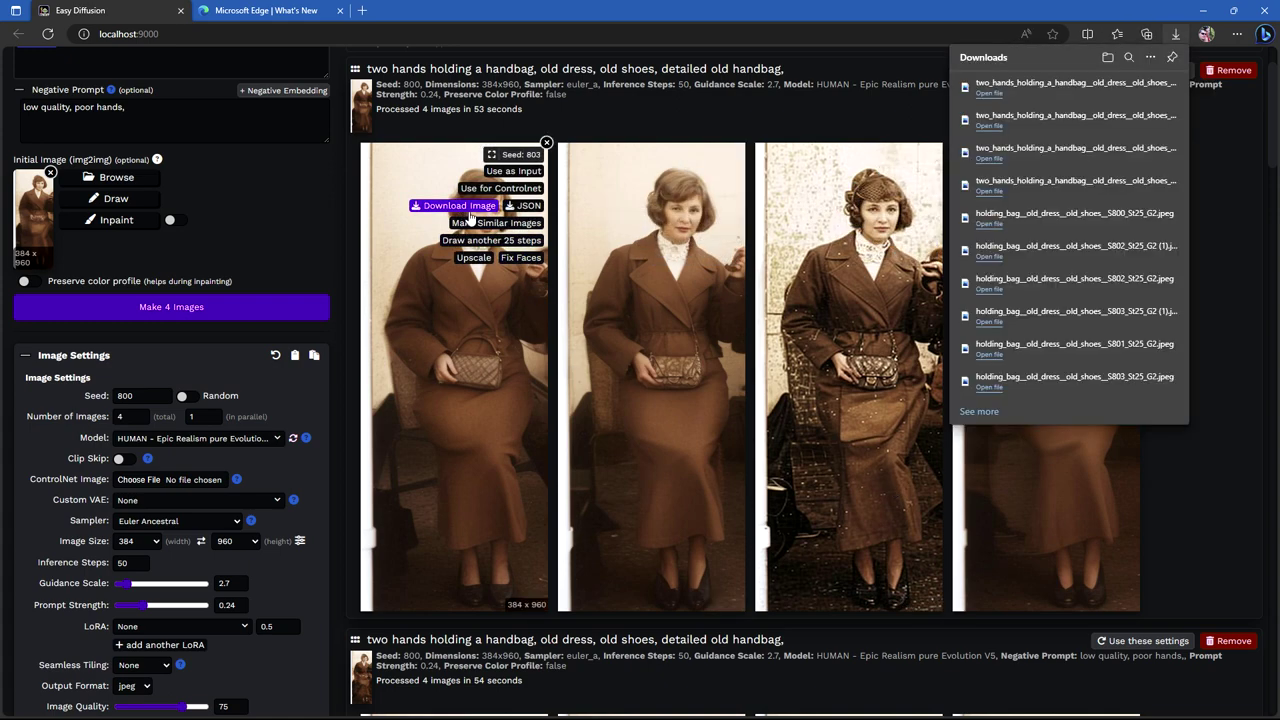
pyautogui.click(1040, 86)
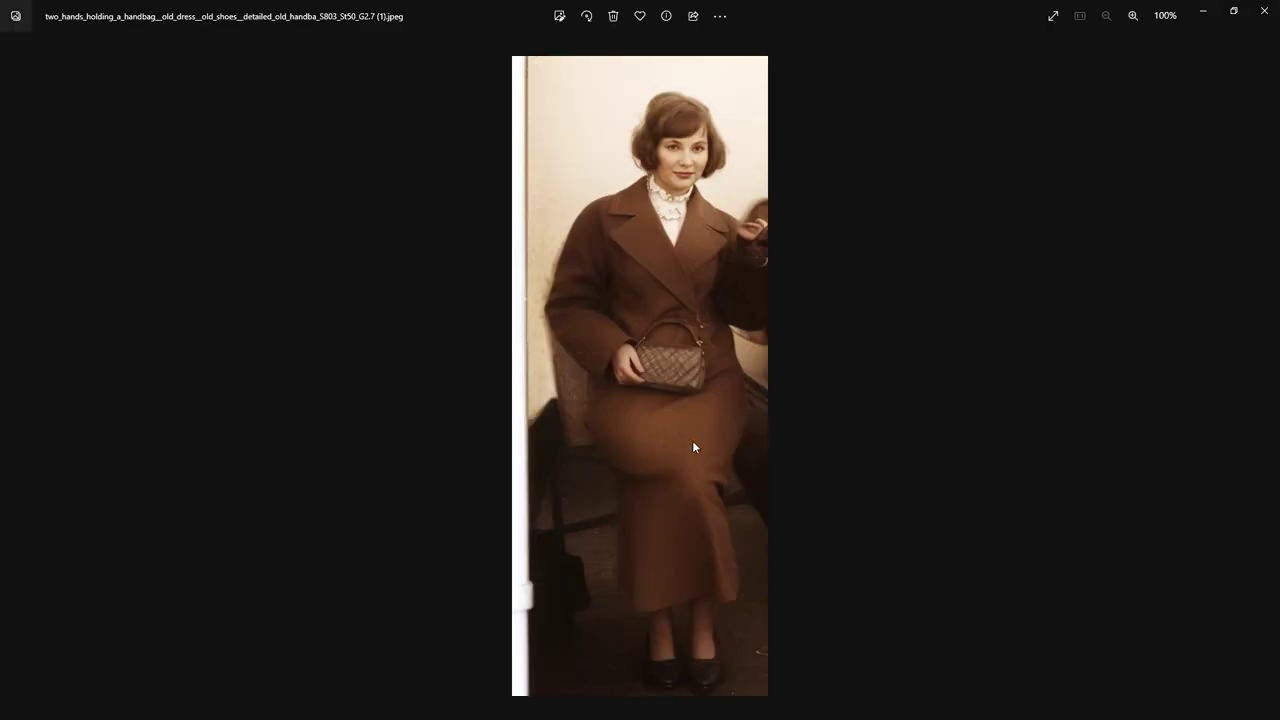
pyautogui.scroll(5, 699, 411)
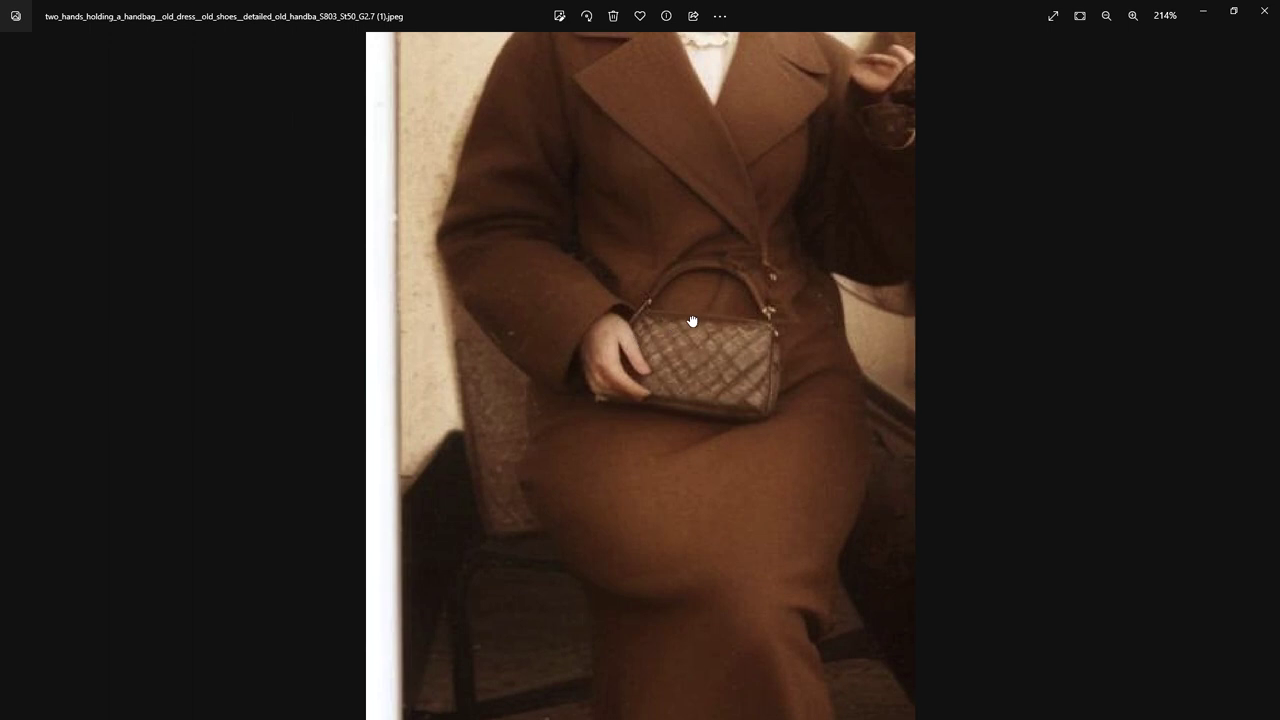
pyautogui.moveTo(692, 312); pyautogui.dragTo(650, 511)
pyautogui.scroll(-5, 725, 378)
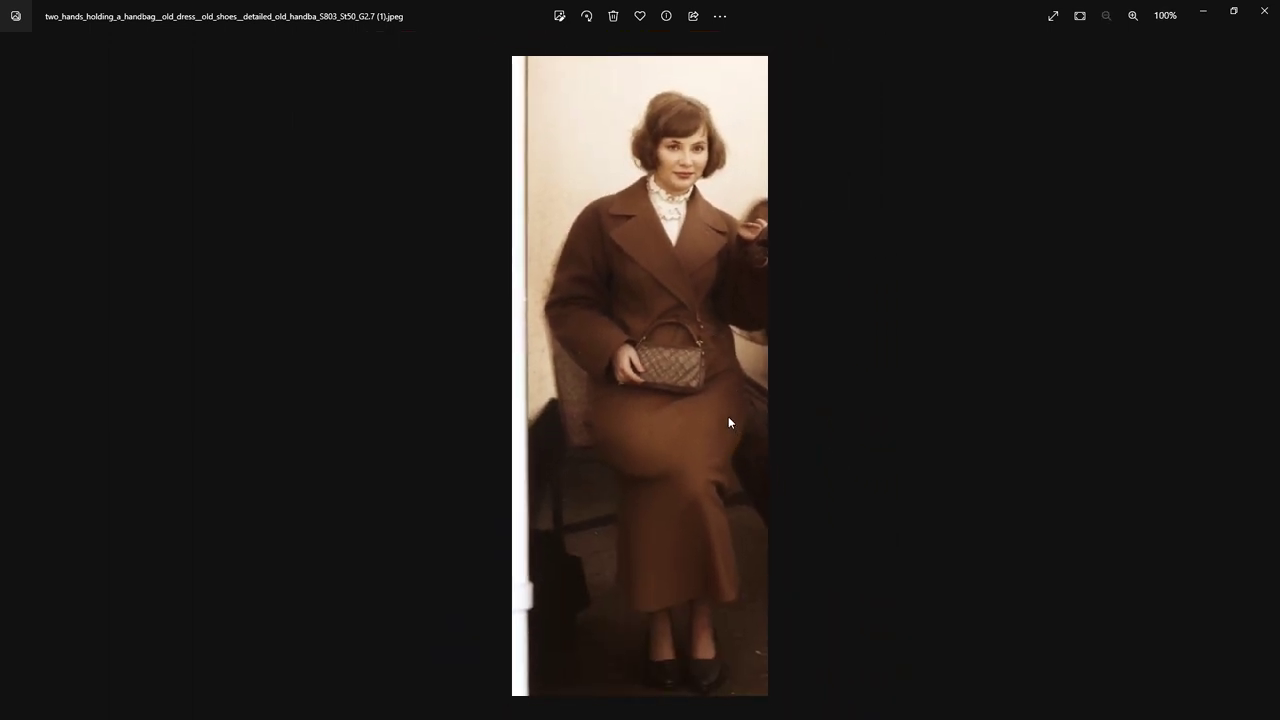
pyautogui.click(1264, 10)
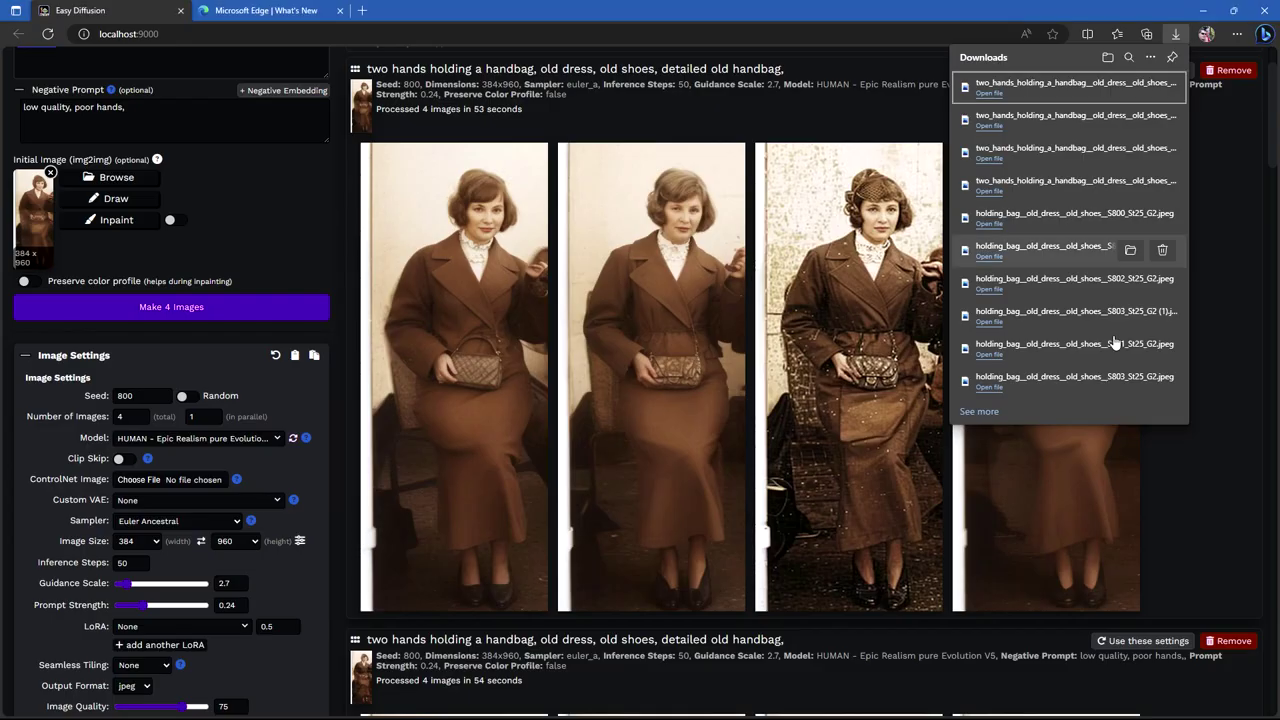
pyautogui.click(1207, 467)
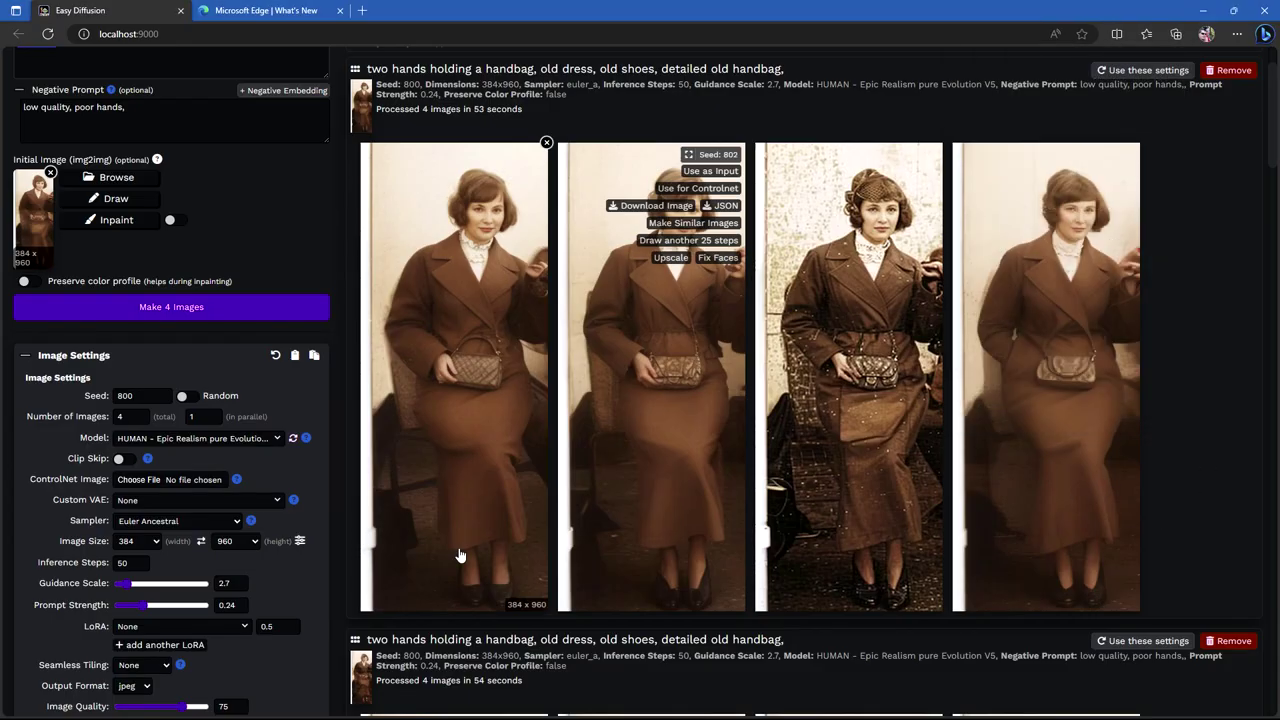
# Generate four images with guidance scale 2 and prompt strength 0.2 from the current initial image.
pyautogui.scroll(-1, 195, 660)
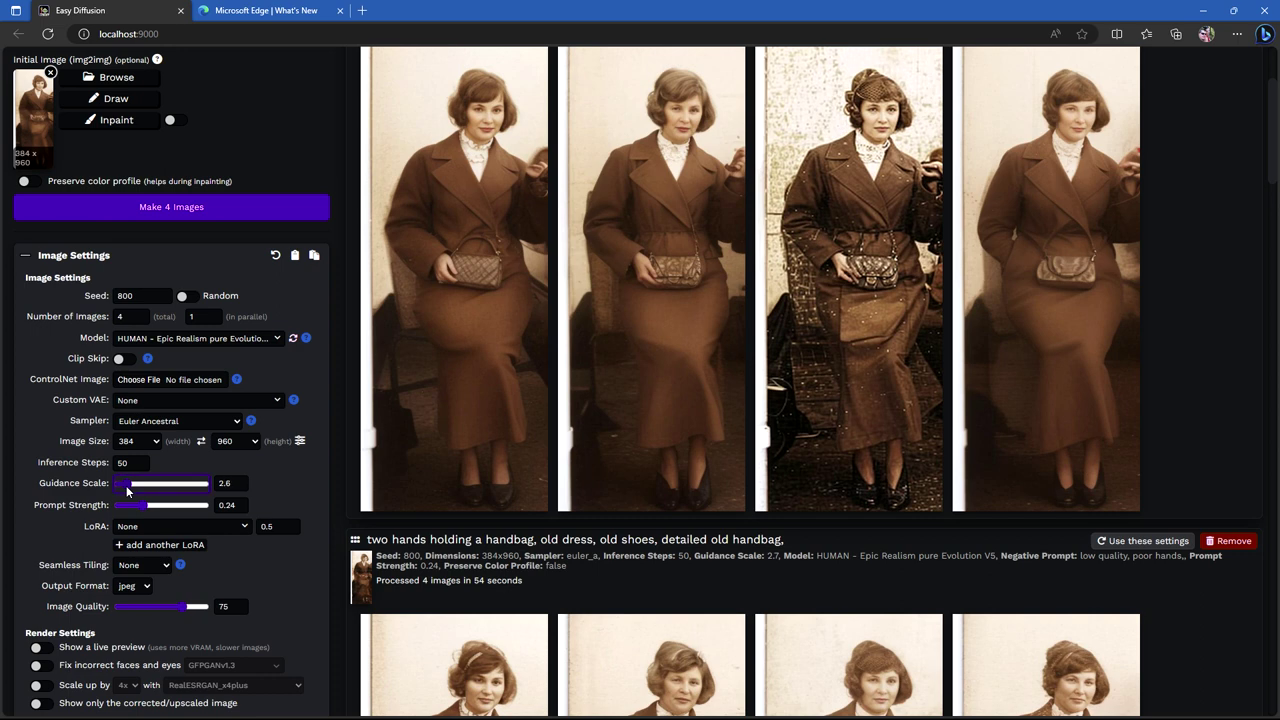
pyautogui.click(126, 485)
pyautogui.click(141, 509)
pyautogui.click(204, 210)
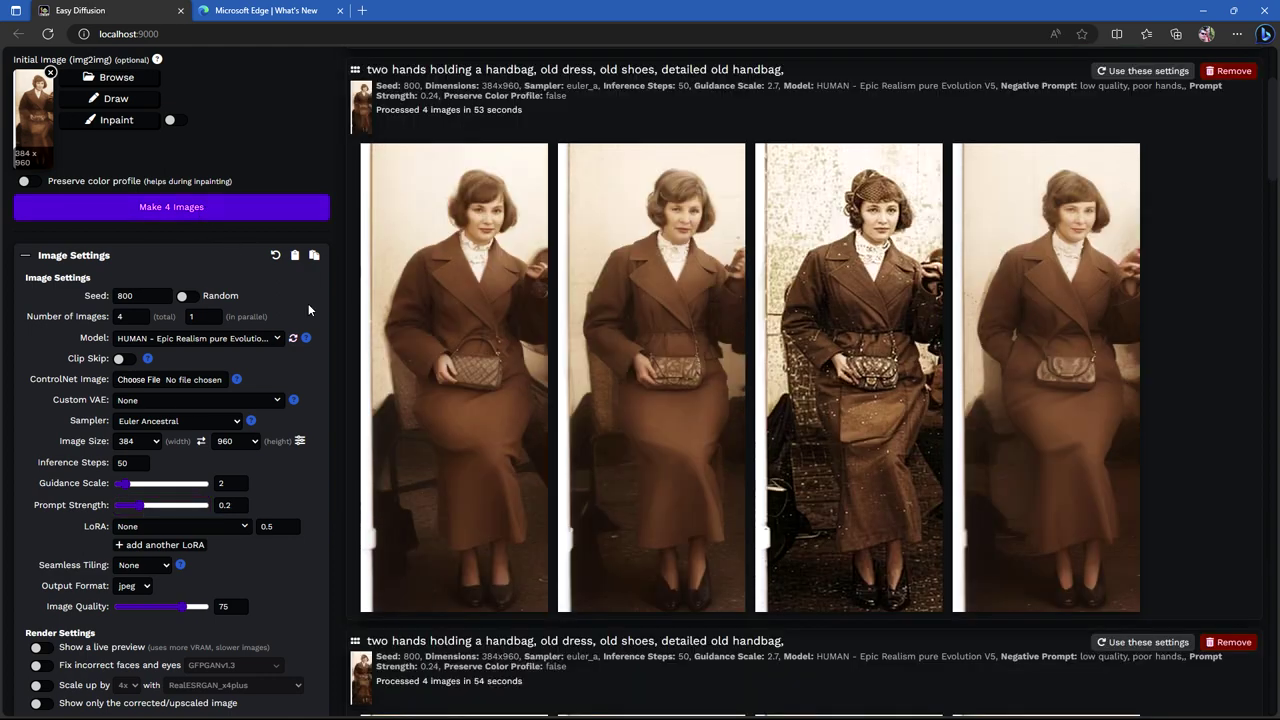
pyautogui.scroll(1, 1224, 540)
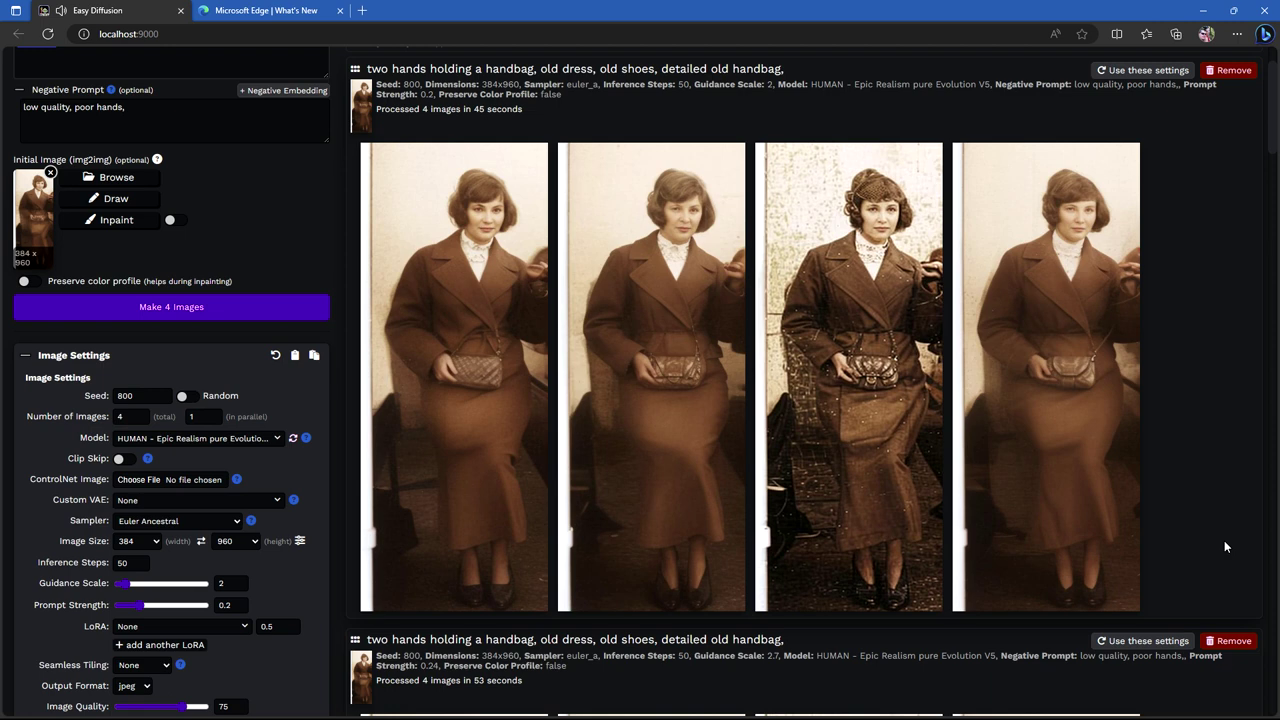
# Download the seed 803, 802 and 800 images from the guidance scale 2 batch.
pyautogui.moveTo(865, 215)
pyautogui.moveTo(470, 215)
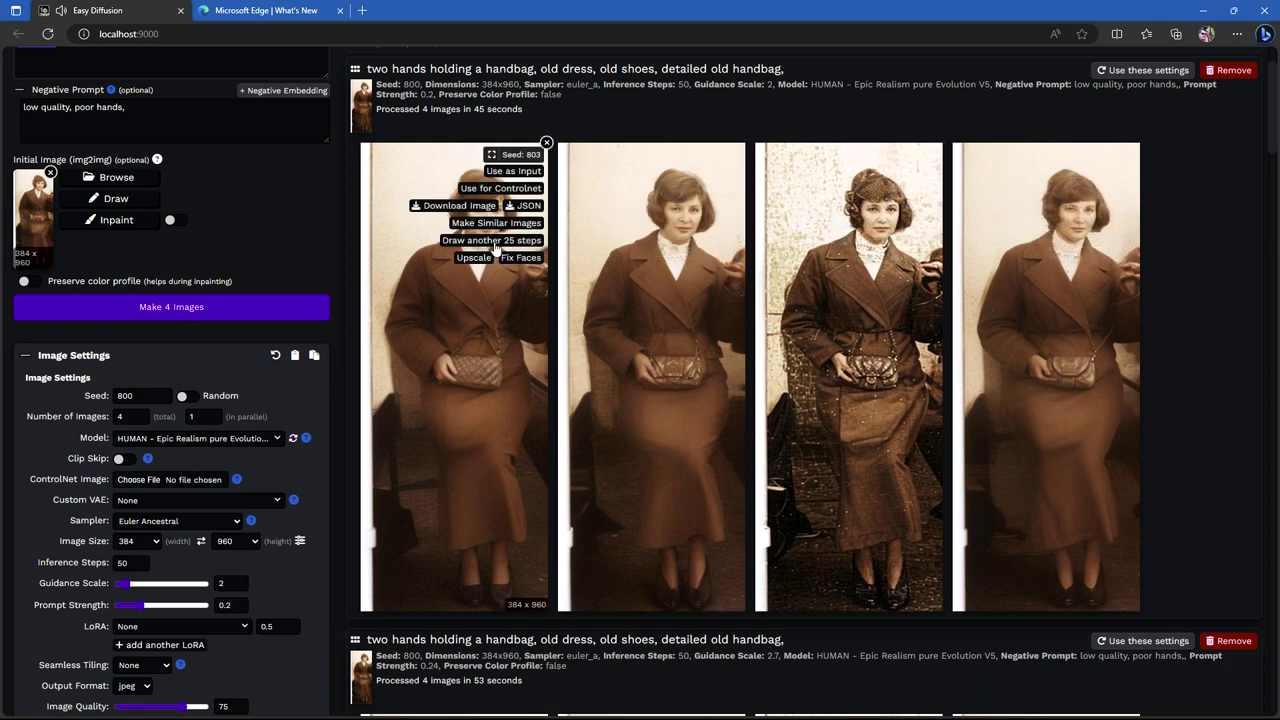
pyautogui.click(462, 206)
pyautogui.click(655, 206)
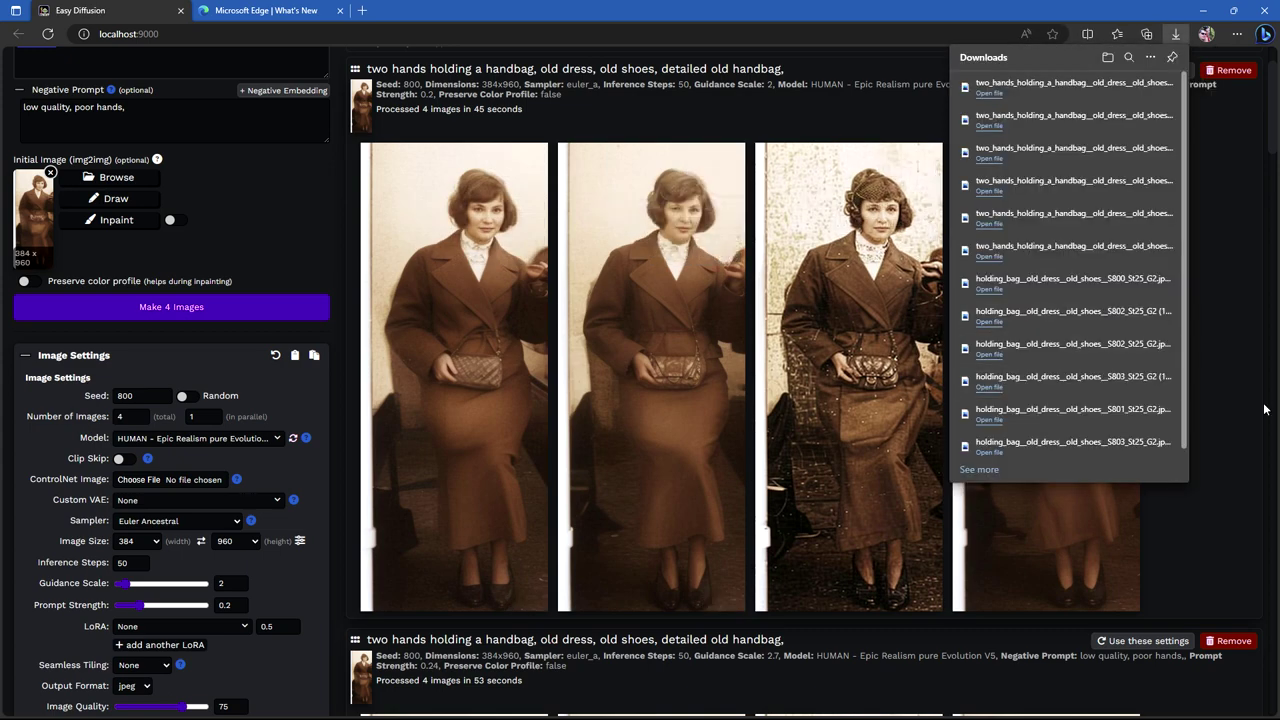
pyautogui.moveTo(1062, 228)
pyautogui.click(1050, 206)
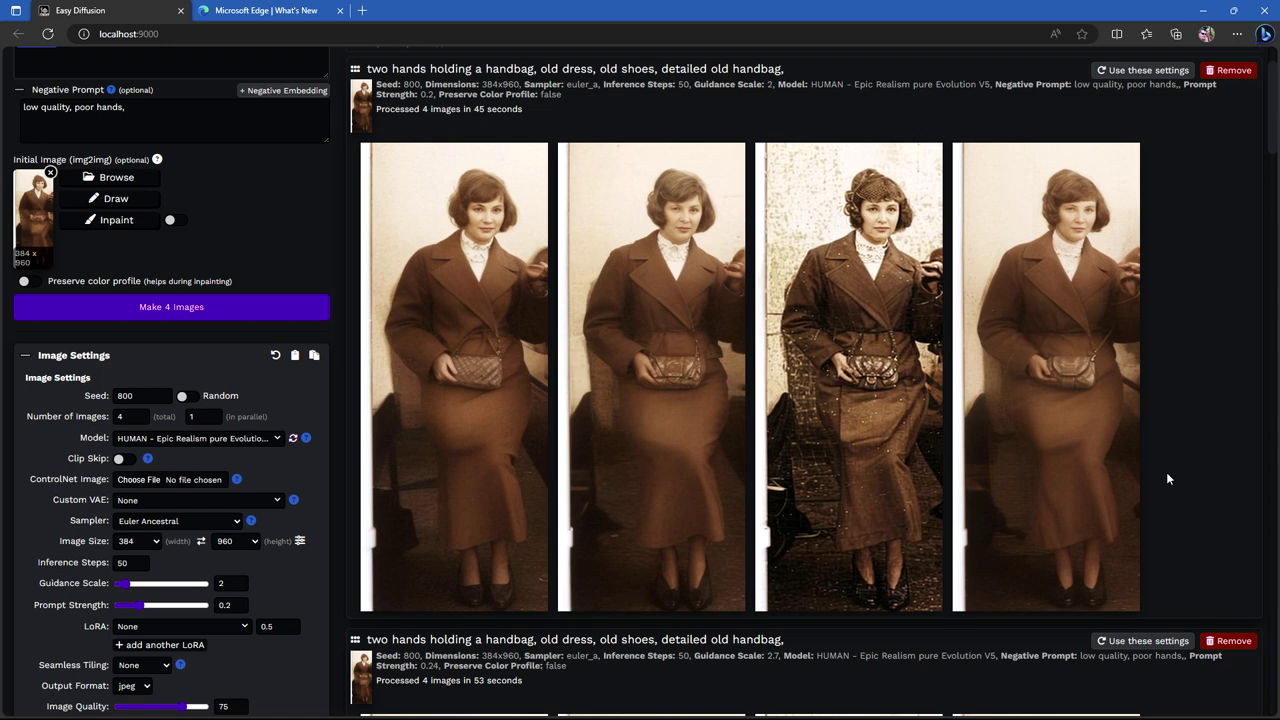
pyautogui.moveTo(1113, 486)
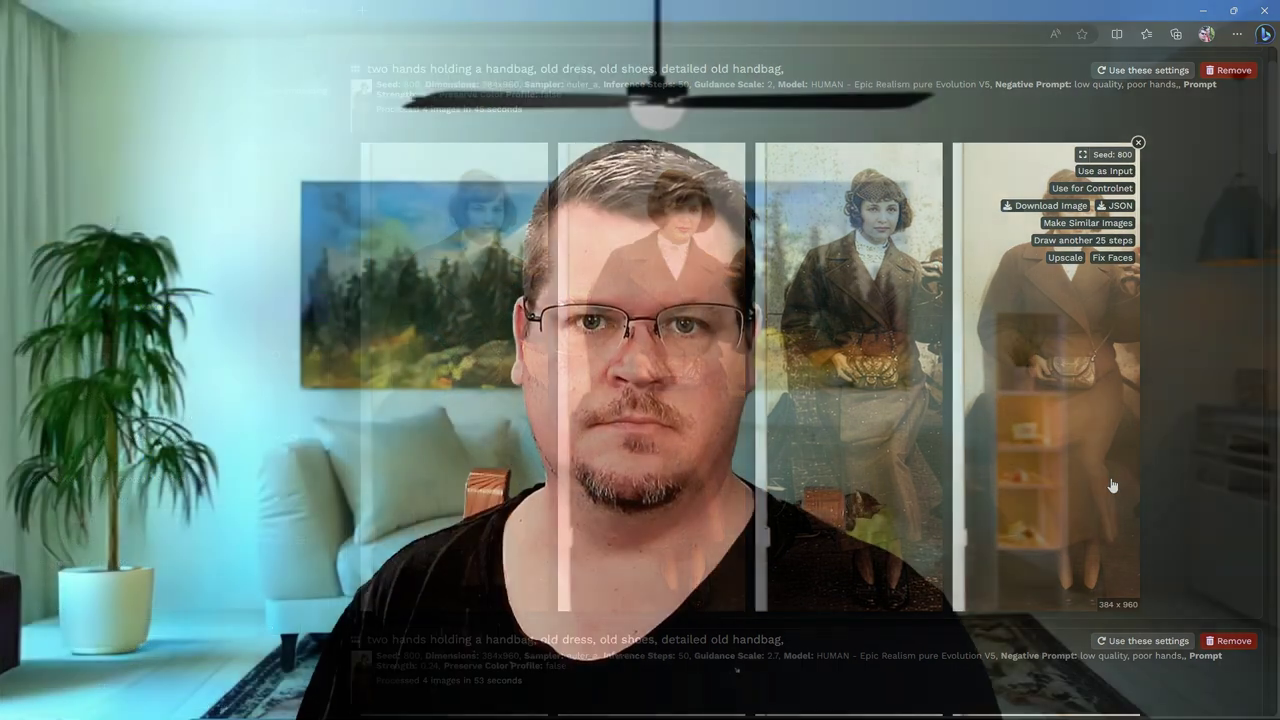